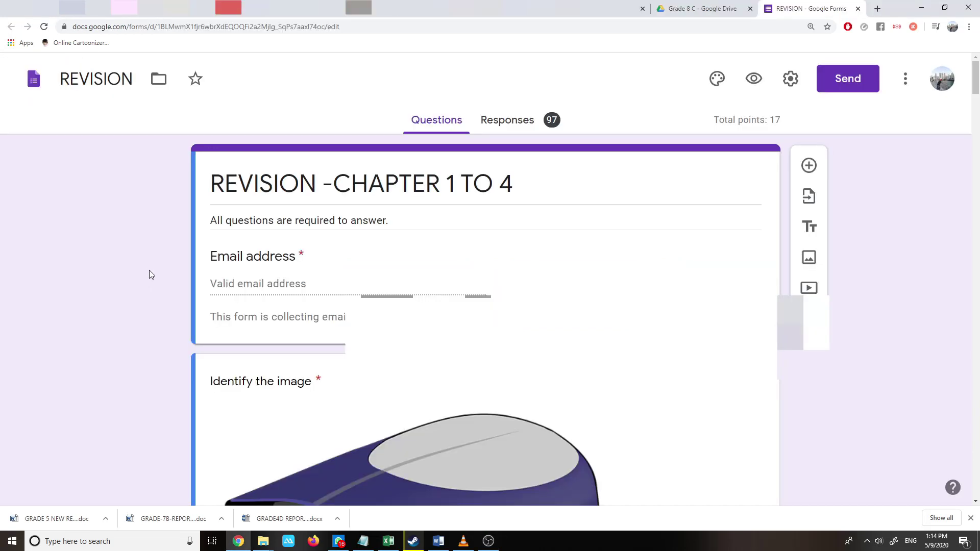
{"action": "scroll", "coordinate": [151, 275], "scroll_direction": "down", "scroll_amount": 4}
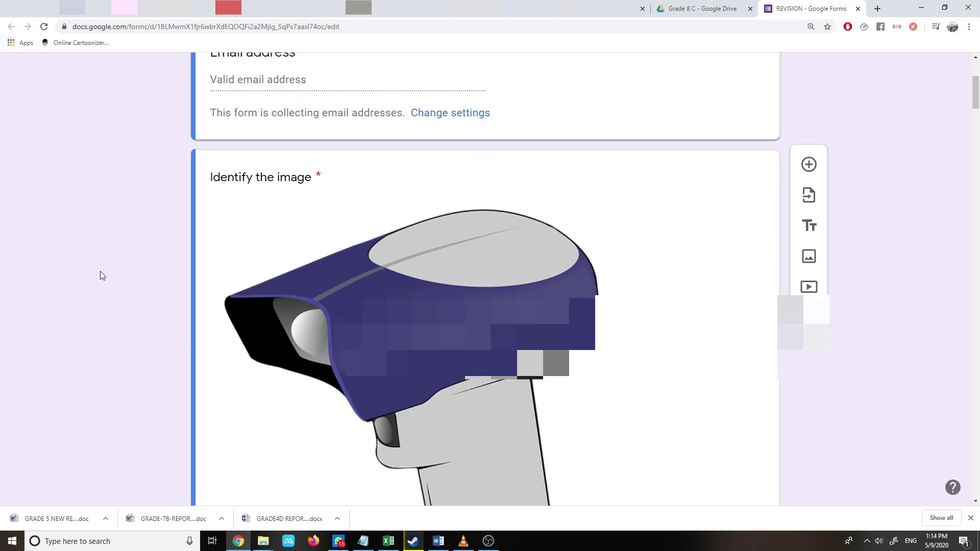
{"action": "scroll", "coordinate": [100, 271], "scroll_direction": "up", "scroll_amount": 5}
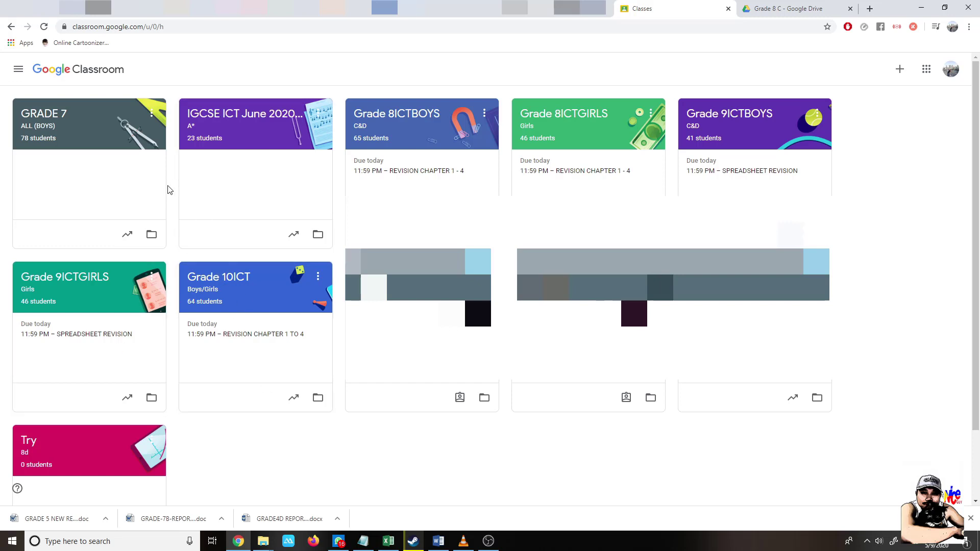
{"action": "scroll", "coordinate": [64, 397], "scroll_direction": "down", "scroll_amount": 2}
{"action": "scroll", "coordinate": [247, 366], "scroll_direction": "up", "scroll_amount": 2}
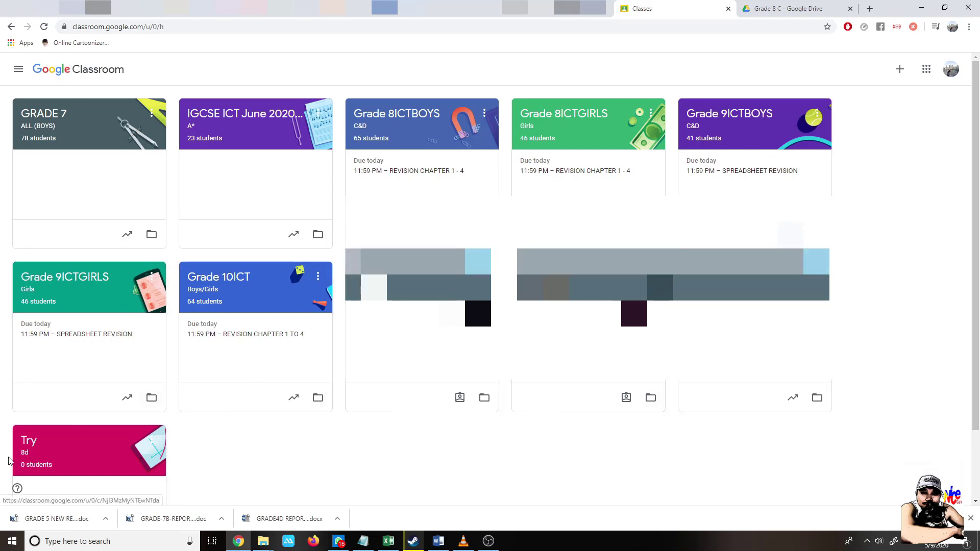
- Open the Try class and go to its Classwork page
{"action": "scroll", "coordinate": [29, 445], "scroll_direction": "down", "scroll_amount": 2}
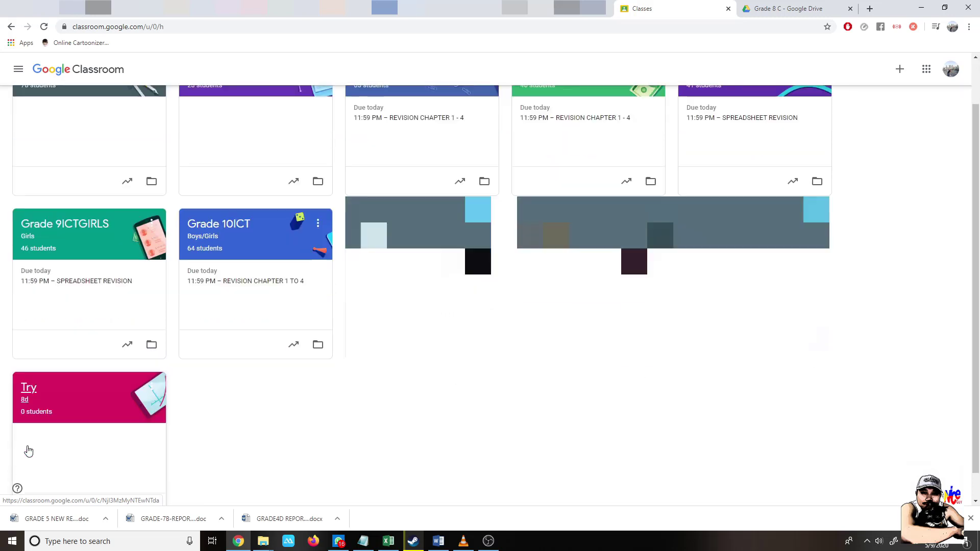
{"action": "scroll", "coordinate": [28, 451], "scroll_direction": "up", "scroll_amount": 1}
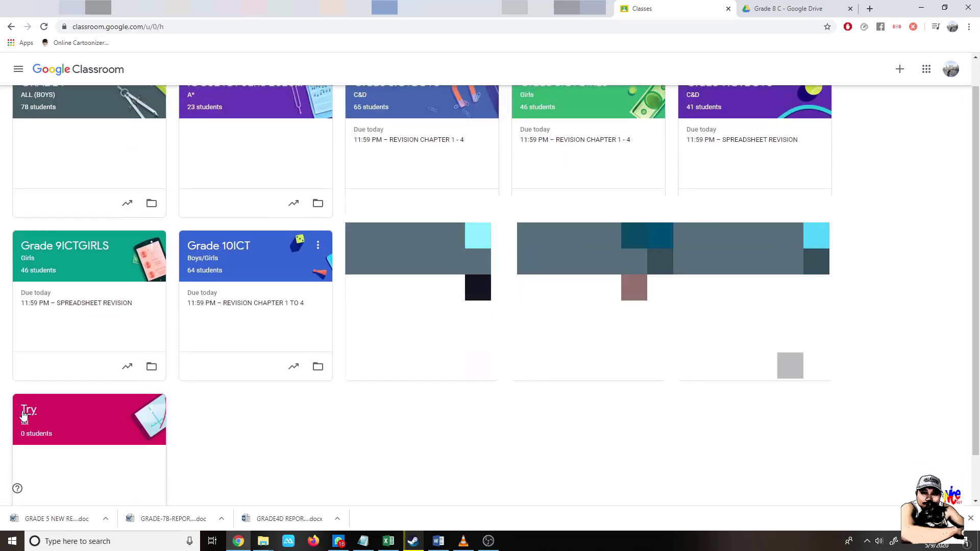
{"action": "left_click", "coordinate": [26, 414]}
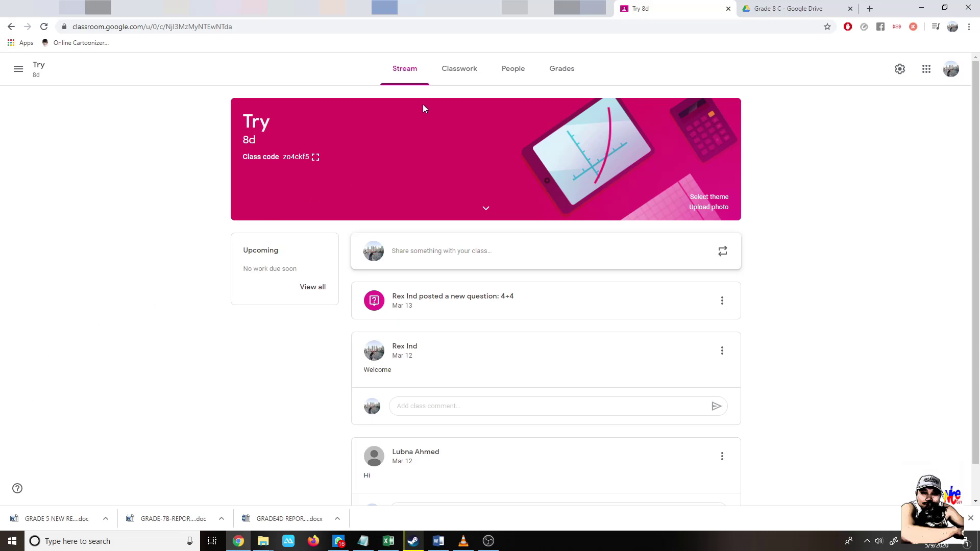
{"action": "left_click", "coordinate": [458, 71]}
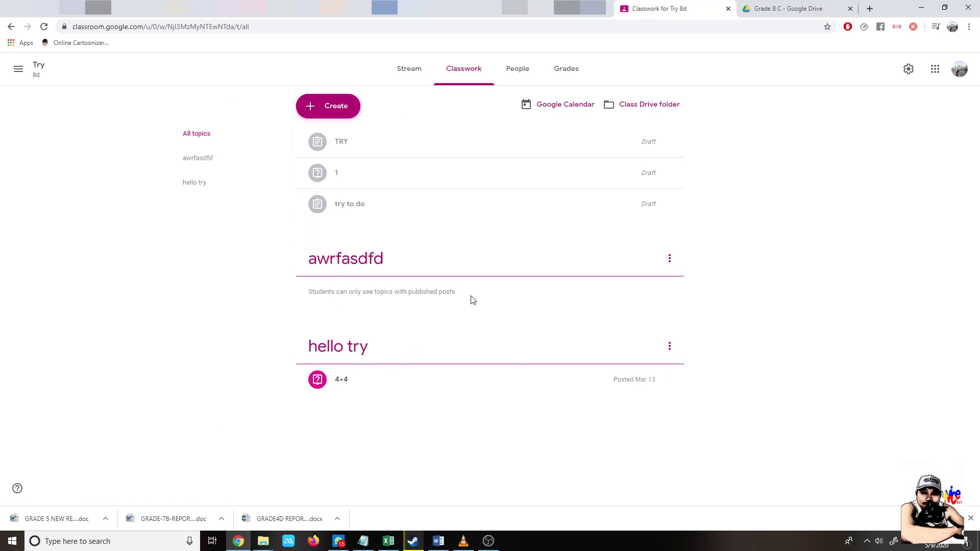
- Open the REVISION form from the Grade 8 C Drive folder and start a new quiz assignment in the Try class
{"action": "left_click", "coordinate": [330, 107]}
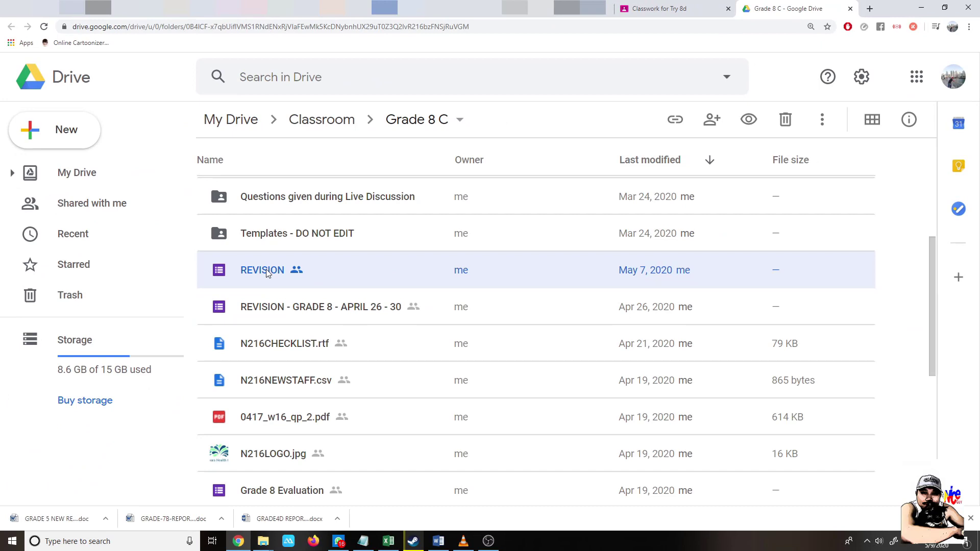
{"action": "double_click", "coordinate": [266, 274]}
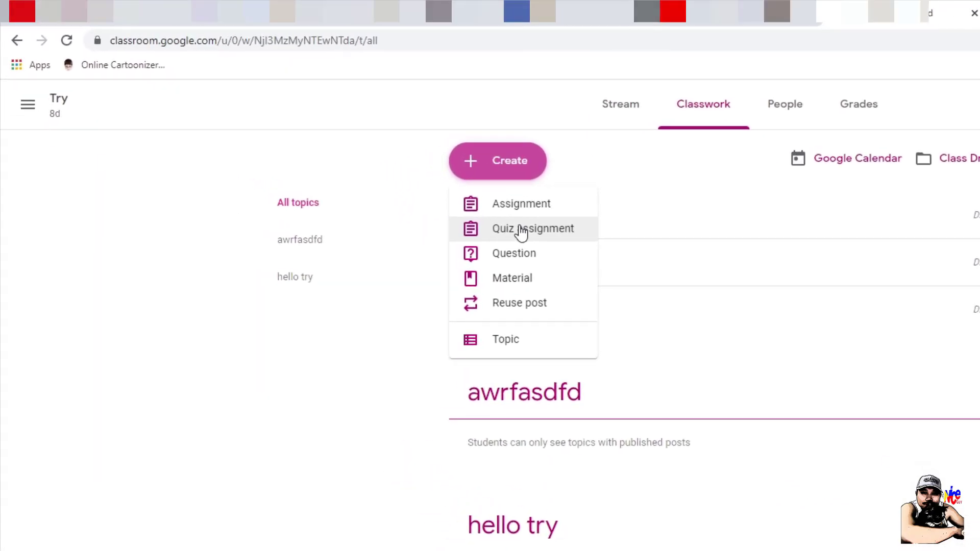
{"action": "left_click", "coordinate": [521, 231]}
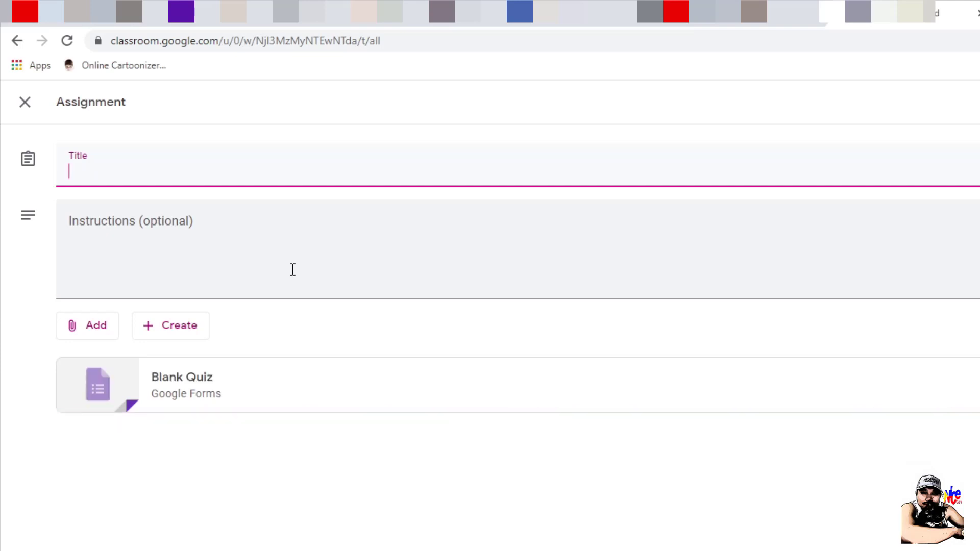
- Title the assignment "Worksheet" and enter the instructions "Please do not forget to submit"
{"action": "type", "text": "Worksheet"}
{"action": "left_click", "coordinate": [296, 235]}
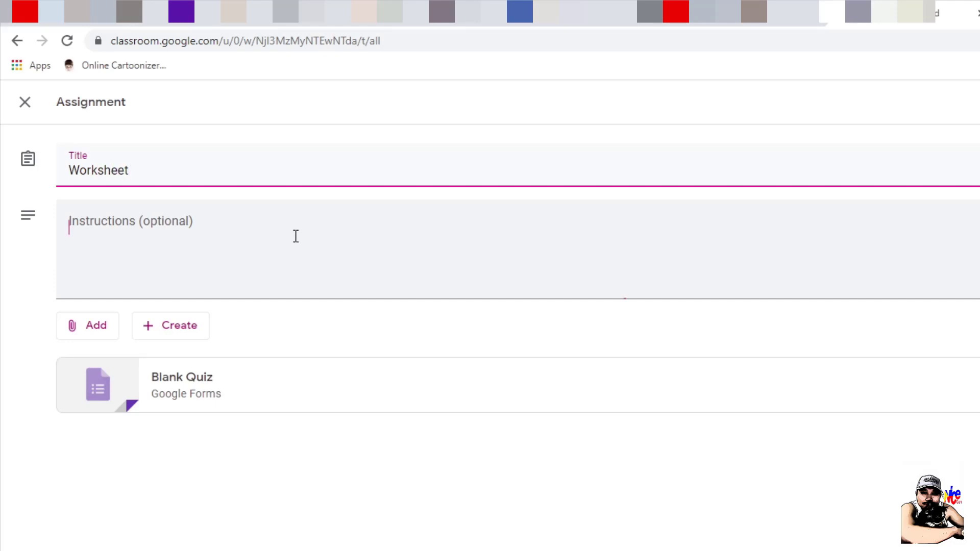
{"action": "type", "text": "Pleas"}
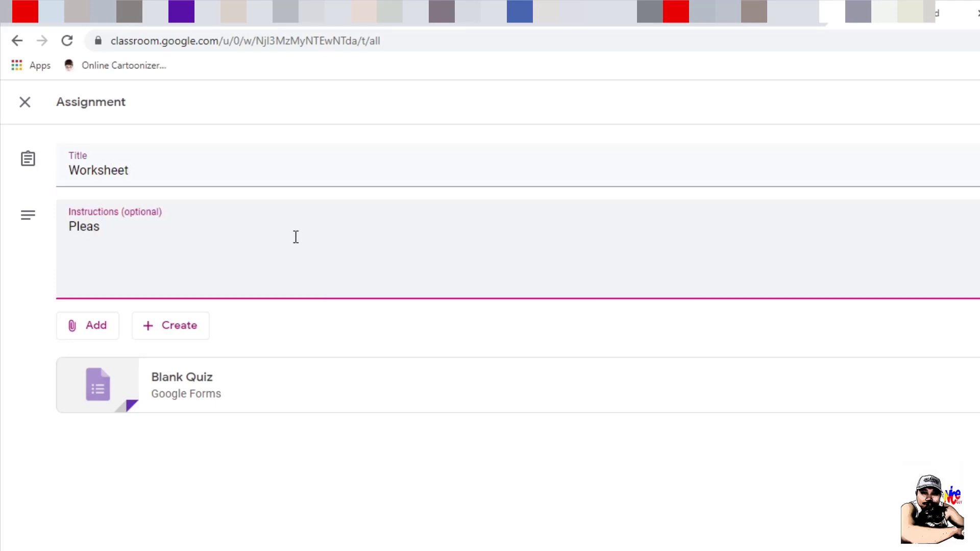
{"action": "type", "text": "e do not forget to suib"}
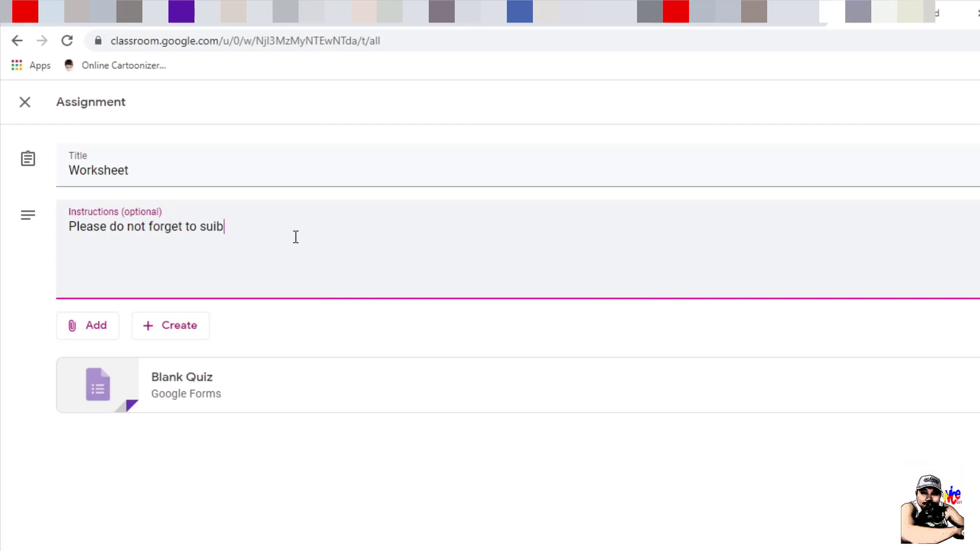
{"action": "type", "text": "mit"}
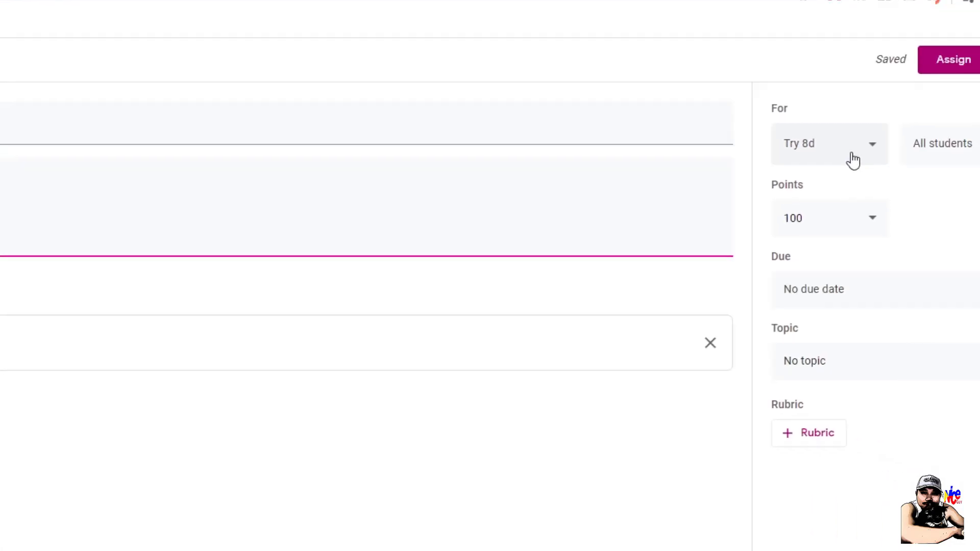
- Set the assignment to 10 points with a due date of May 13, 2020 at 11:59 PM
{"action": "left_click", "coordinate": [840, 214]}
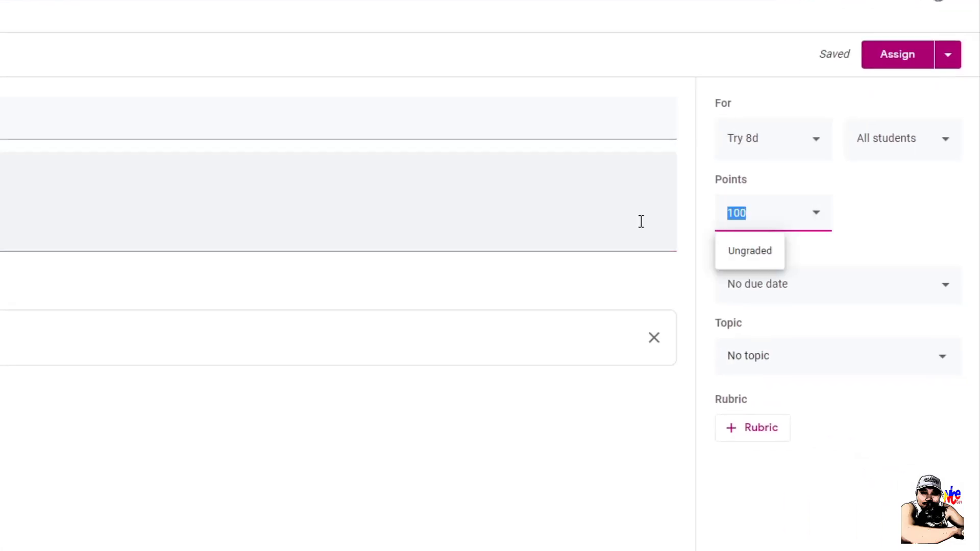
{"action": "type", "text": "10"}
{"action": "left_click", "coordinate": [812, 288]}
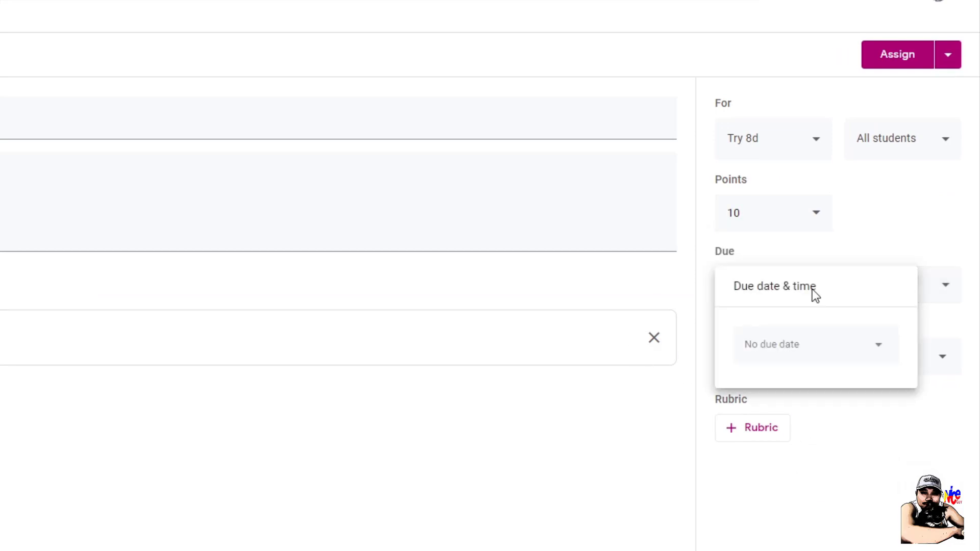
{"action": "left_click", "coordinate": [809, 358]}
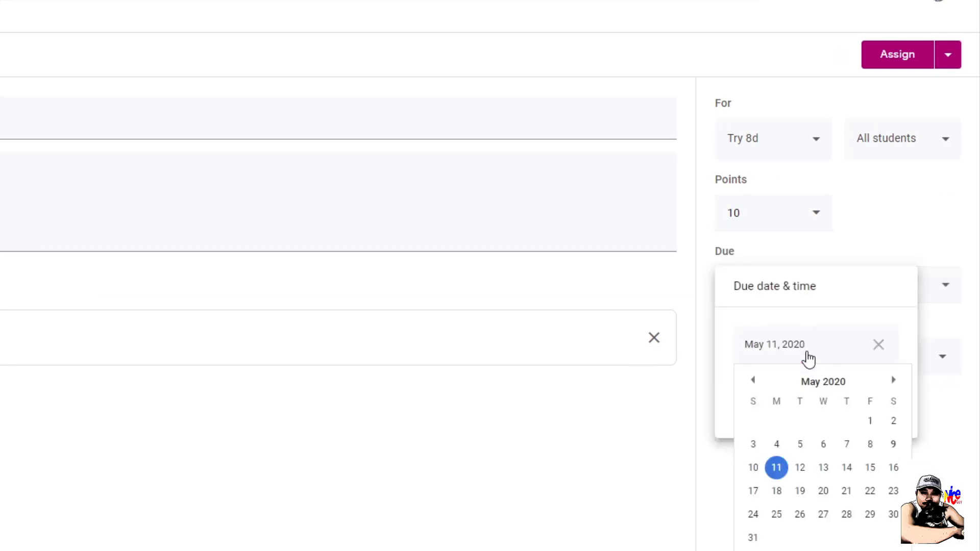
{"action": "left_click", "coordinate": [819, 476]}
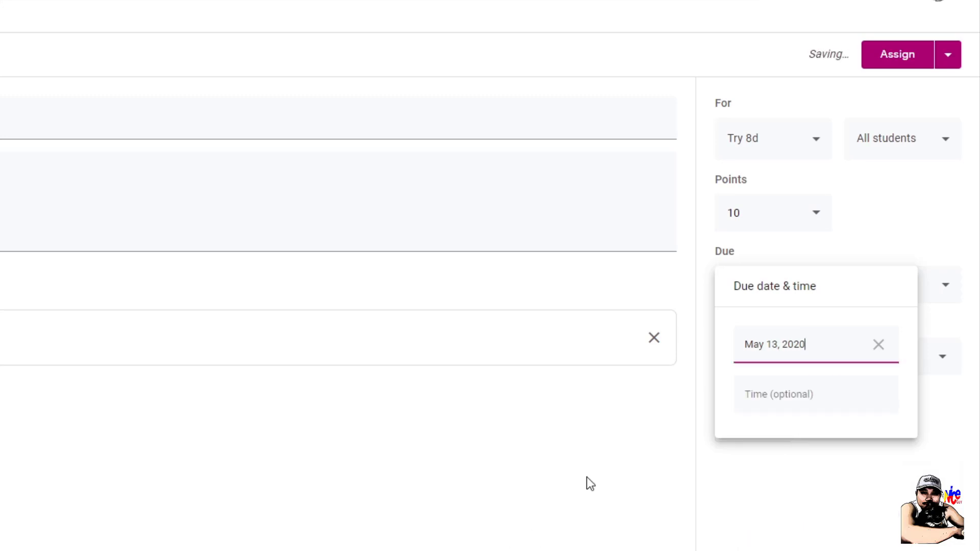
{"action": "left_click", "coordinate": [808, 398]}
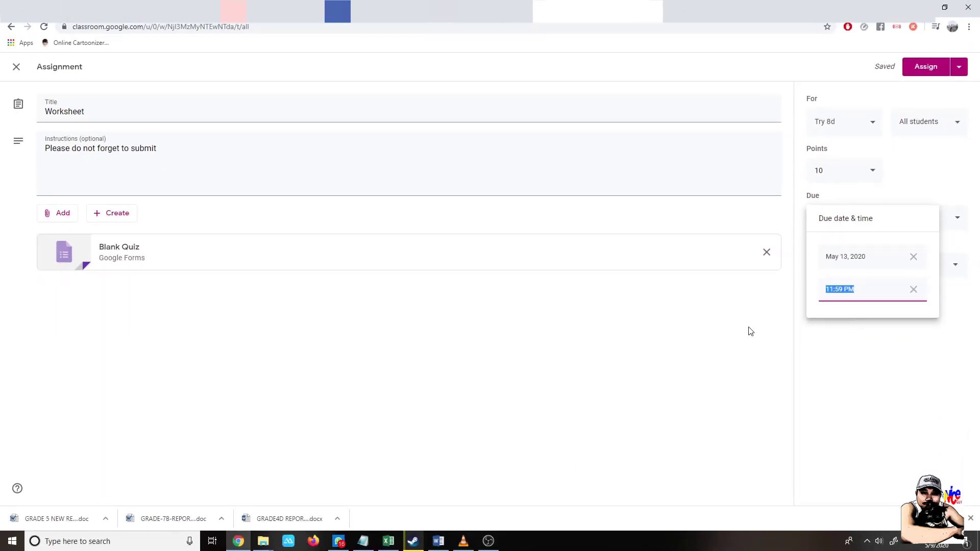
{"action": "left_click", "coordinate": [746, 302]}
{"action": "left_click", "coordinate": [852, 268]}
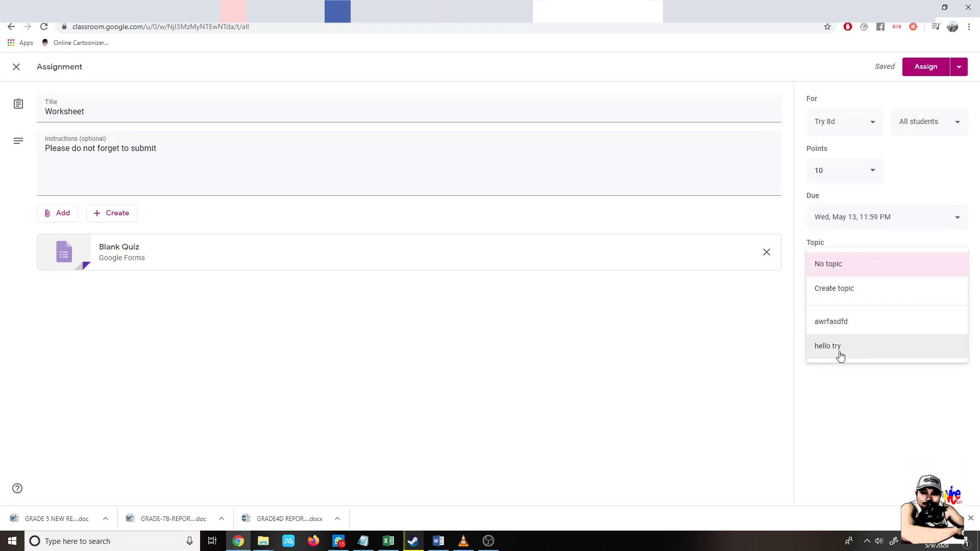
{"action": "left_click", "coordinate": [780, 334]}
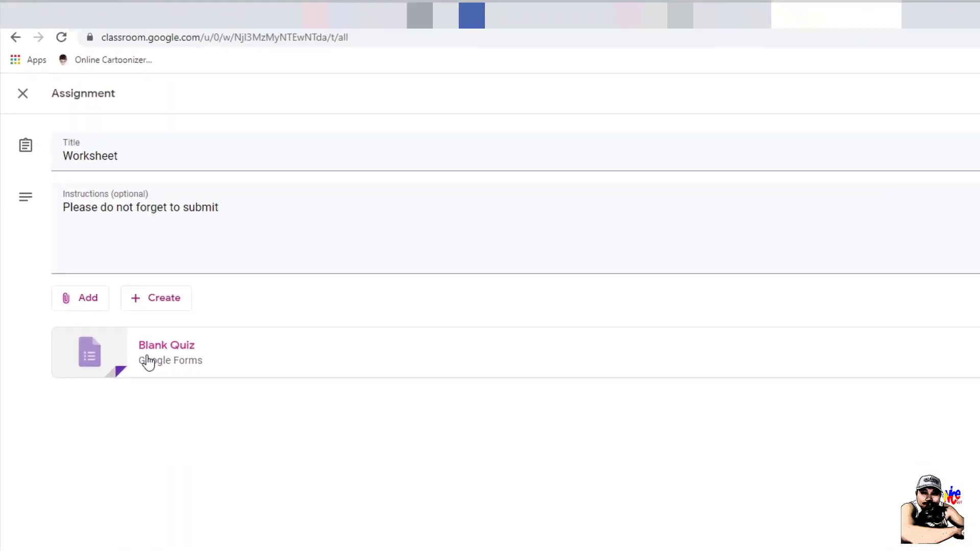
- Open the attached Blank Quiz form and give it the title "Worksheet" and the description "Answer the following"
{"action": "left_click", "coordinate": [156, 355]}
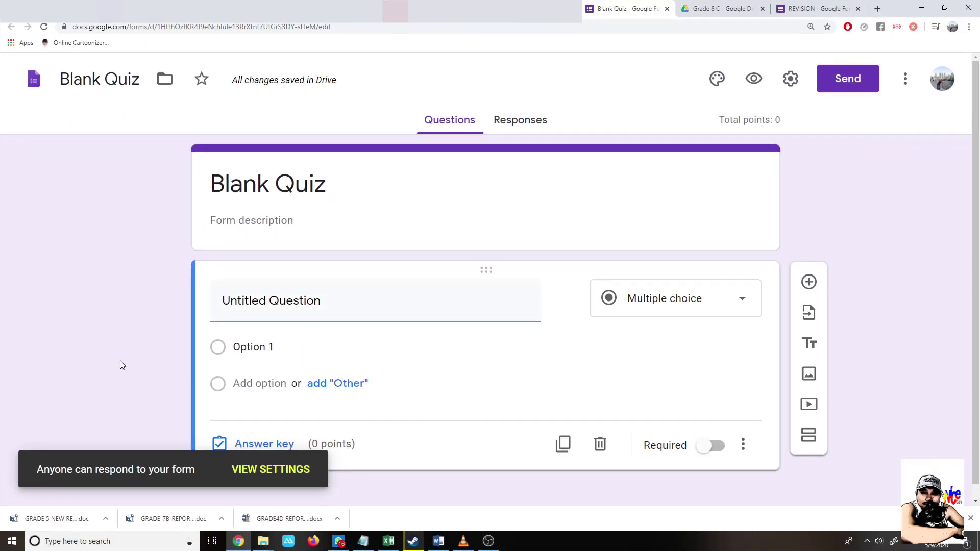
{"action": "left_click", "coordinate": [235, 186]}
{"action": "type", "text": "Q"}
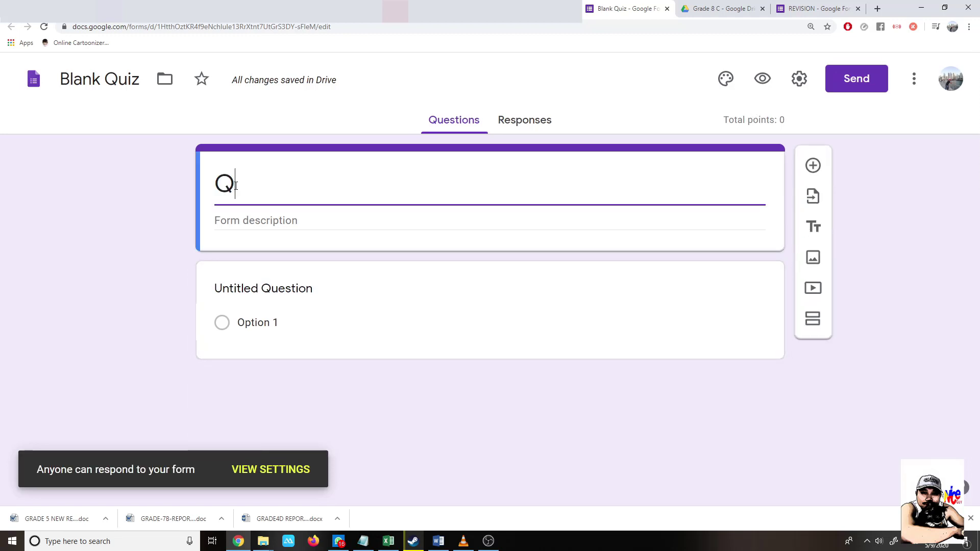
{"action": "key", "text": "BackSpace"}
{"action": "type", "text": "Worksheet"}
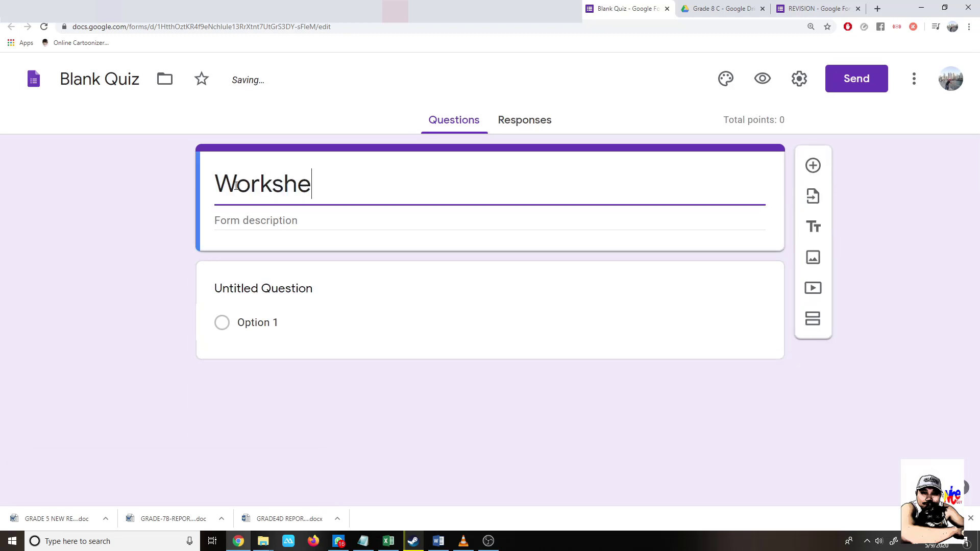
{"action": "left_click", "coordinate": [250, 233]}
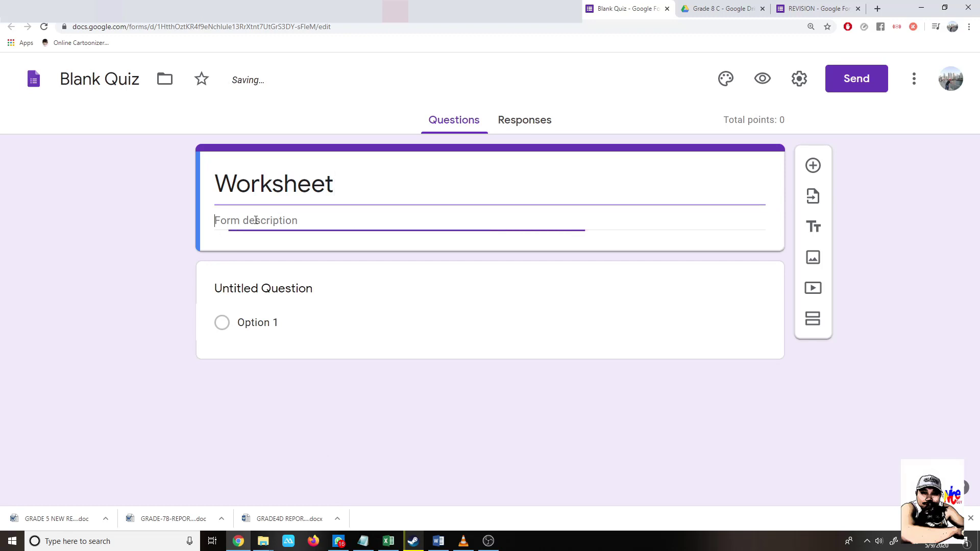
{"action": "type", "text": "Answer t"}
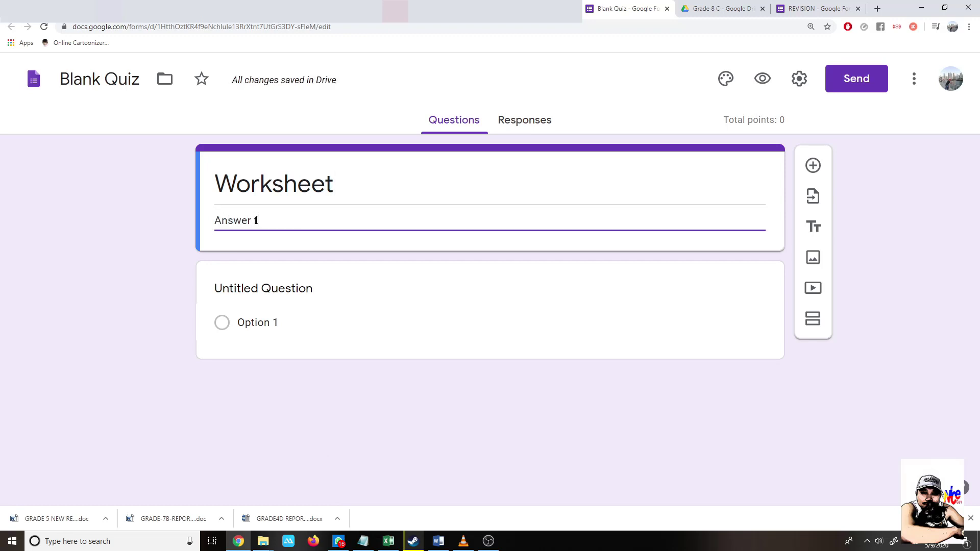
{"action": "type", "text": "he following"}
- Enter "What is today's date?" as the first question and make it a multiple choice question
{"action": "left_click", "coordinate": [290, 283]}
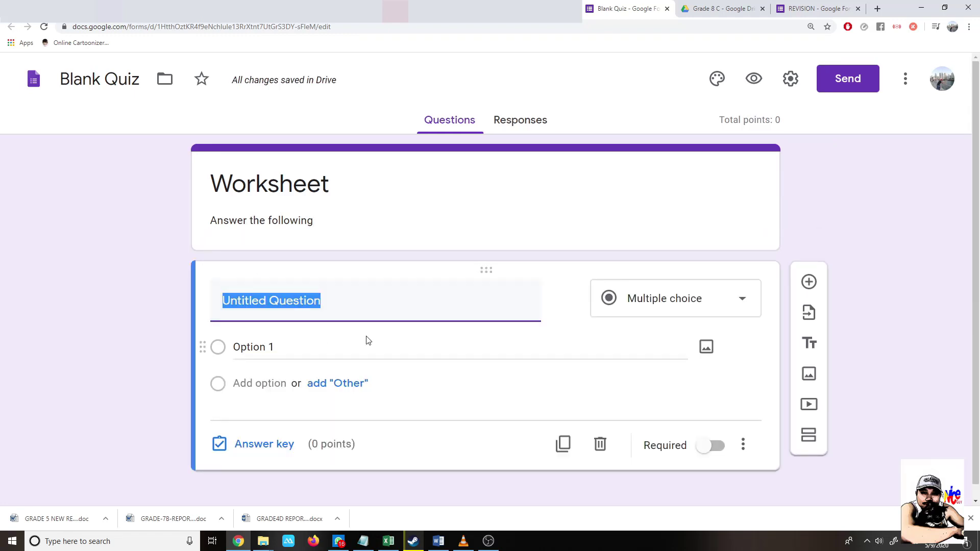
{"action": "type", "text": "What is today"}
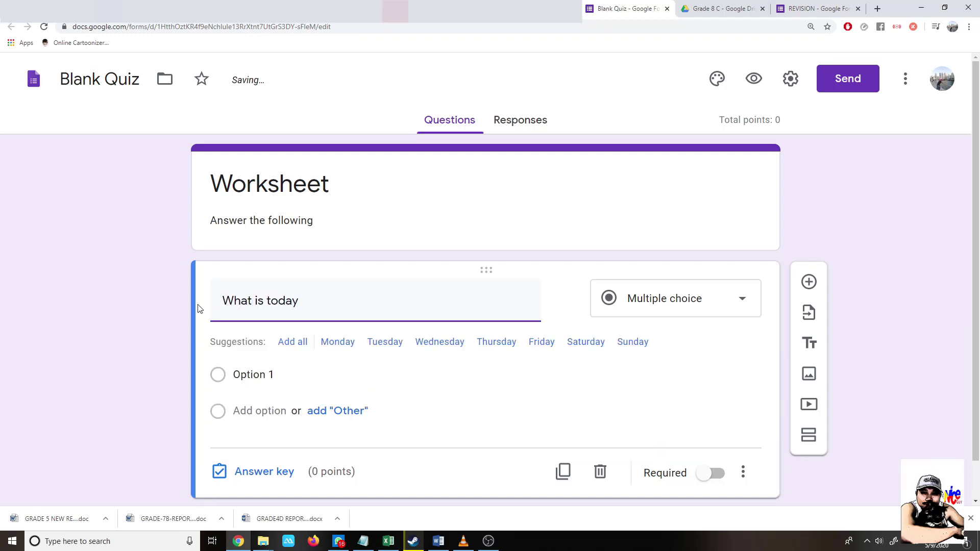
{"action": "type", "text": "'s date?"}
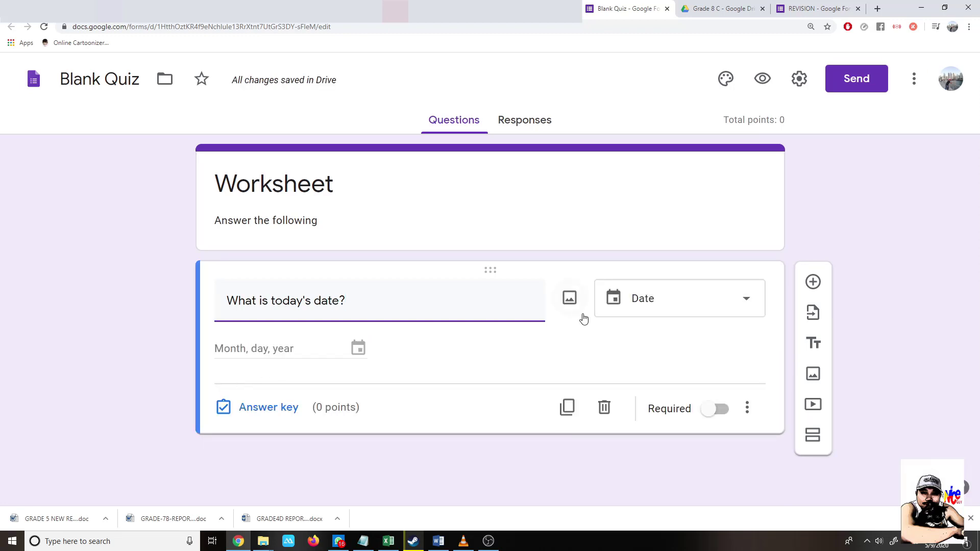
{"action": "left_click", "coordinate": [674, 305]}
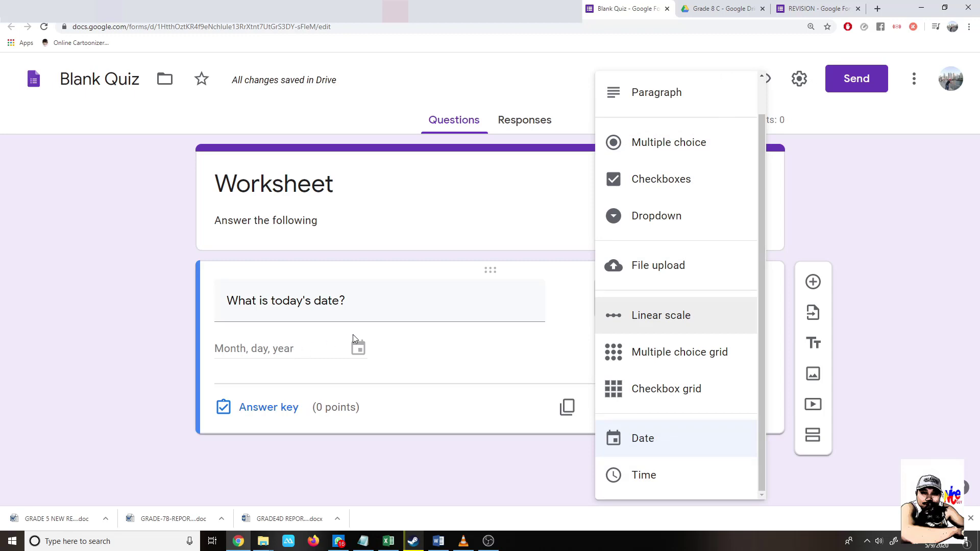
{"action": "left_click", "coordinate": [661, 152]}
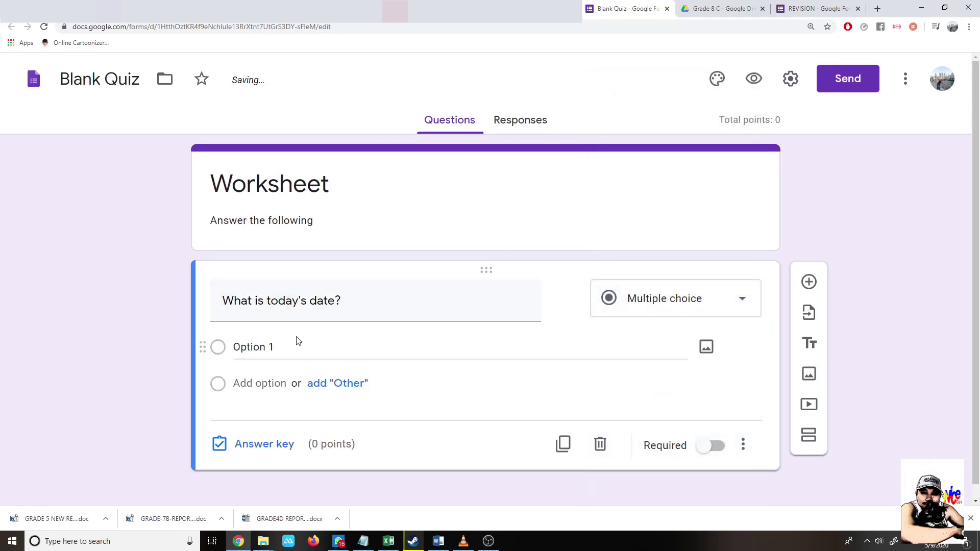
- Enter "May 9" and "May 10" as the first two answer options of the date question
{"action": "left_click", "coordinate": [249, 348]}
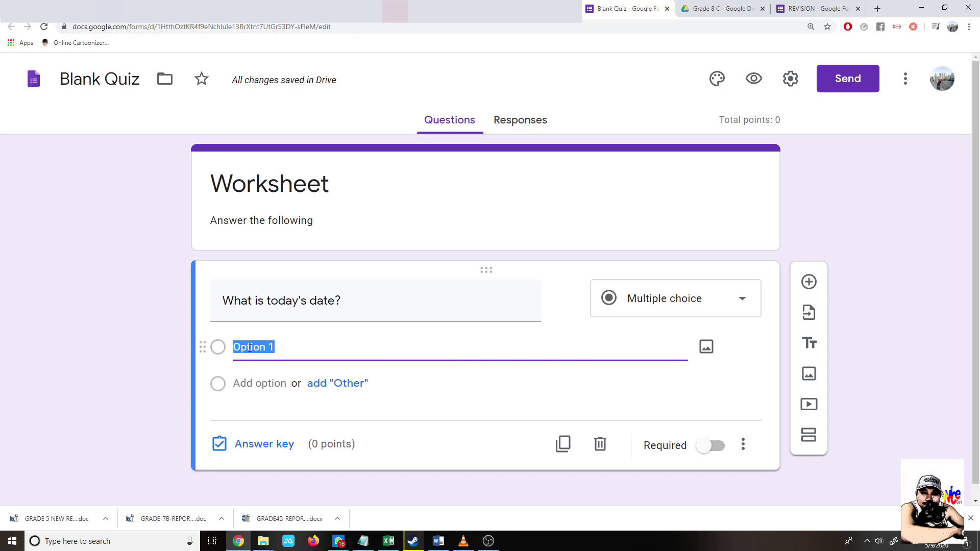
{"action": "type", "text": "May 9"}
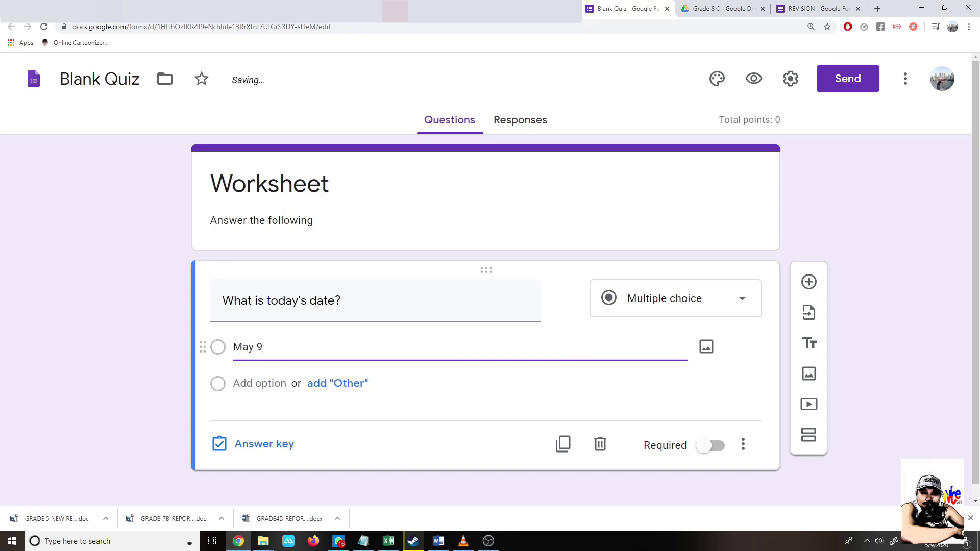
{"action": "left_click", "coordinate": [299, 321]}
{"action": "left_click", "coordinate": [263, 384]}
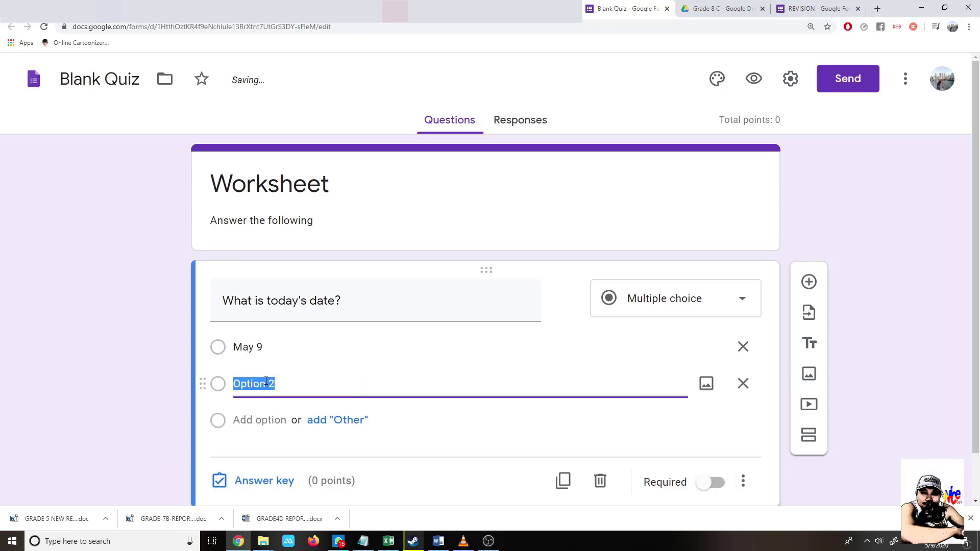
{"action": "type", "text": "May 10"}
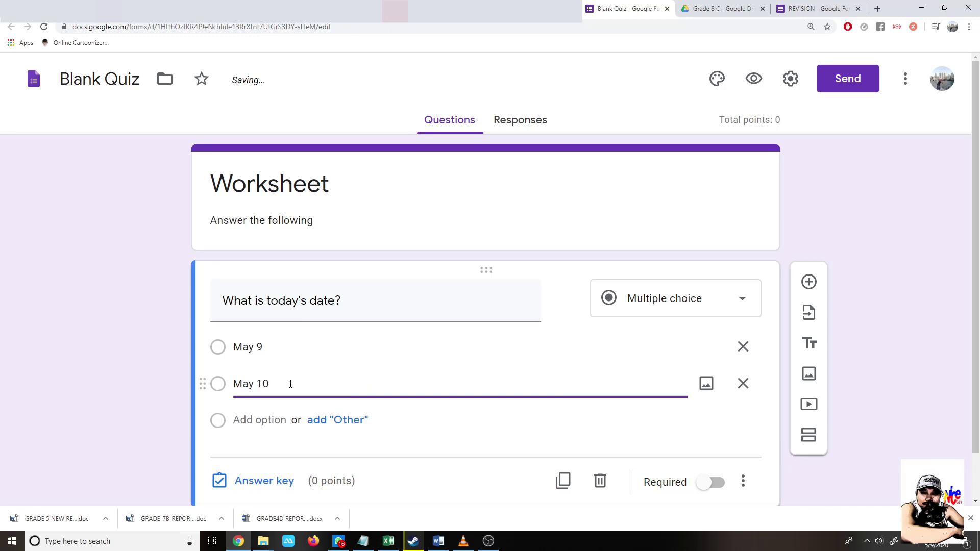
- Add "May 8" as the third answer option of the date question
{"action": "left_click", "coordinate": [247, 420]}
{"action": "type", "text": "May 8"}
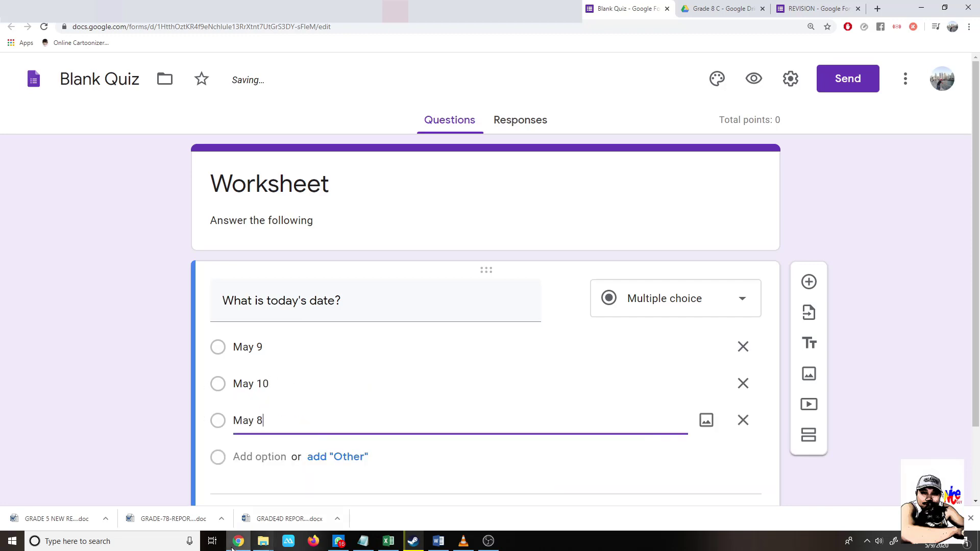
{"action": "scroll", "coordinate": [205, 393], "scroll_direction": "down", "scroll_amount": 2}
{"action": "left_click", "coordinate": [114, 315]}
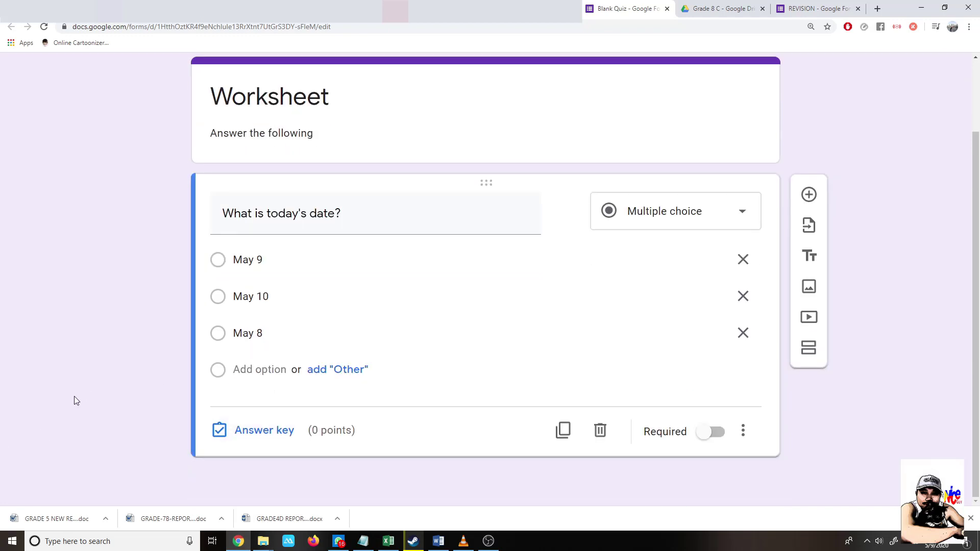
{"action": "left_click", "coordinate": [686, 214]}
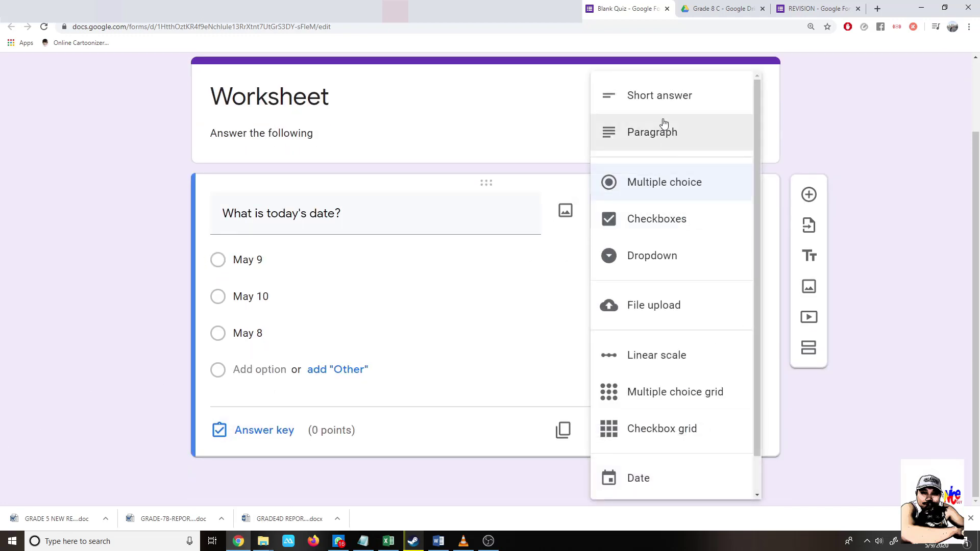
{"action": "left_click", "coordinate": [151, 297]}
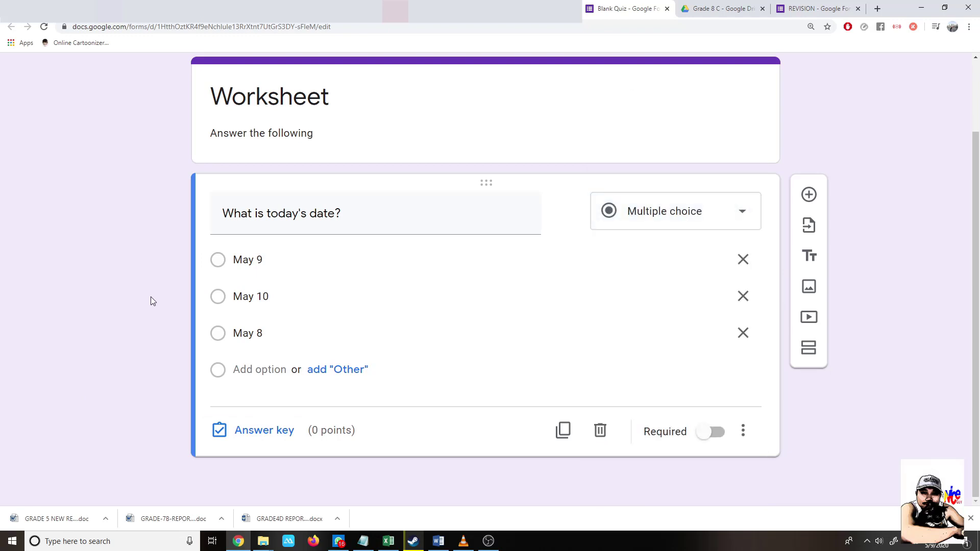
- Mark "May 9" as the correct answer of the date question, worth 1 point, and make the question required
{"action": "left_click", "coordinate": [276, 433]}
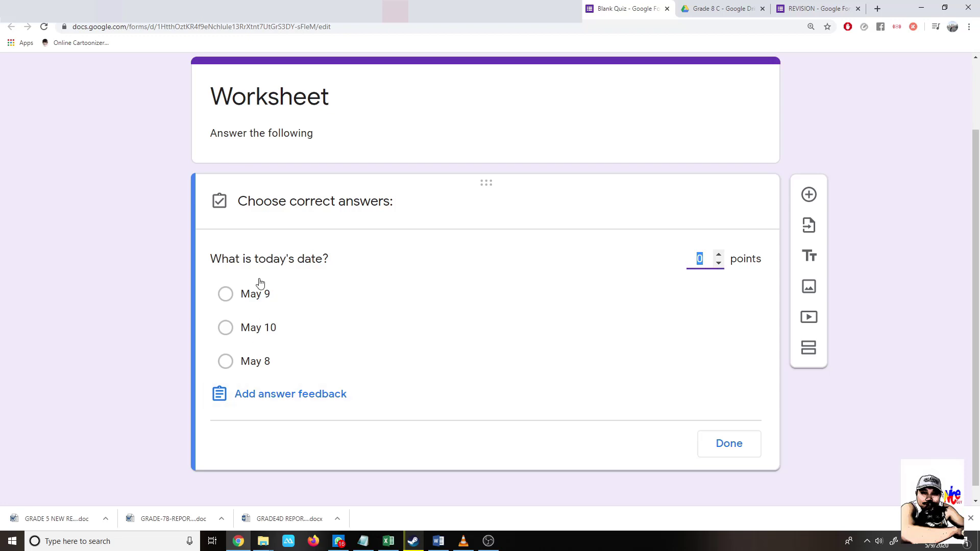
{"action": "left_click", "coordinate": [226, 299]}
{"action": "left_click", "coordinate": [719, 256]}
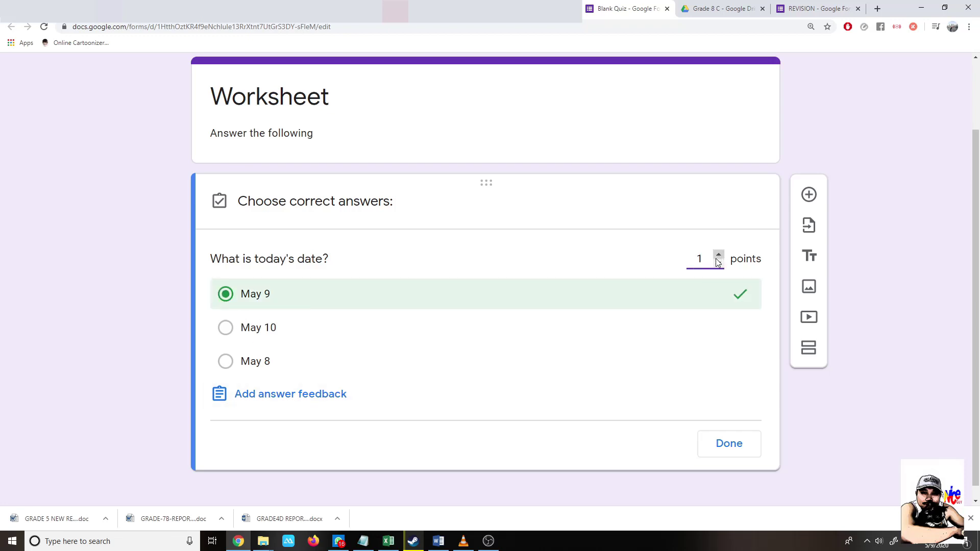
{"action": "left_click", "coordinate": [714, 445]}
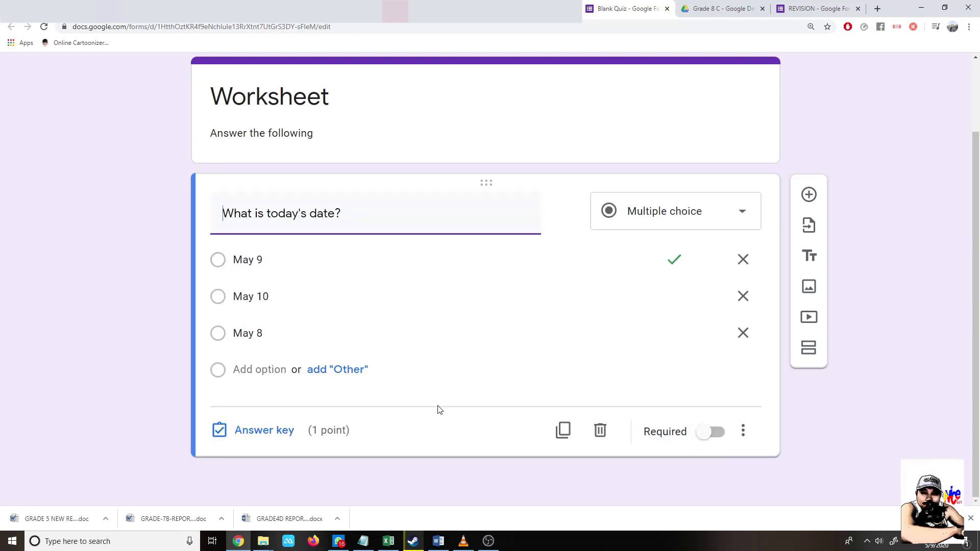
{"action": "left_click", "coordinate": [714, 432]}
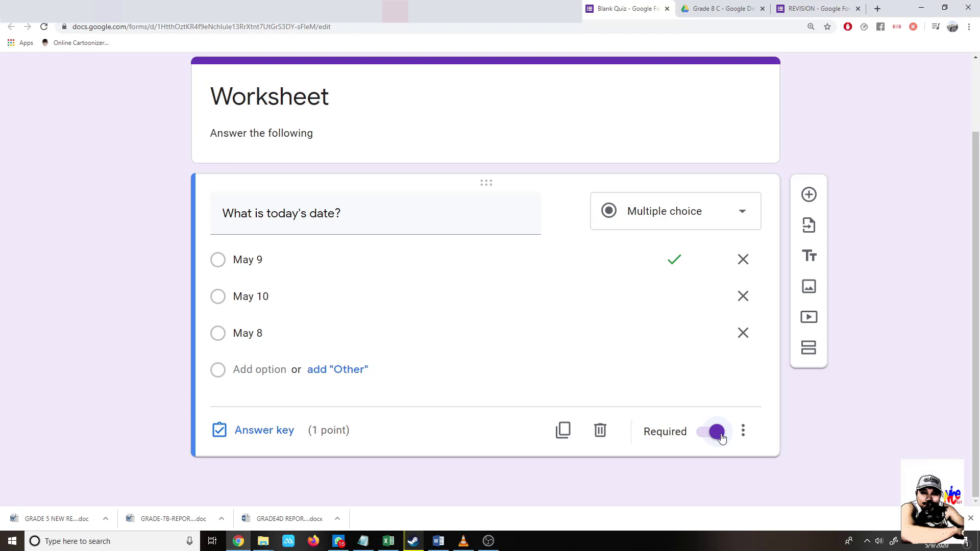
- Add a short answer question reading "Write your name, grade and ID number" and make it required
{"action": "left_click", "coordinate": [808, 196]}
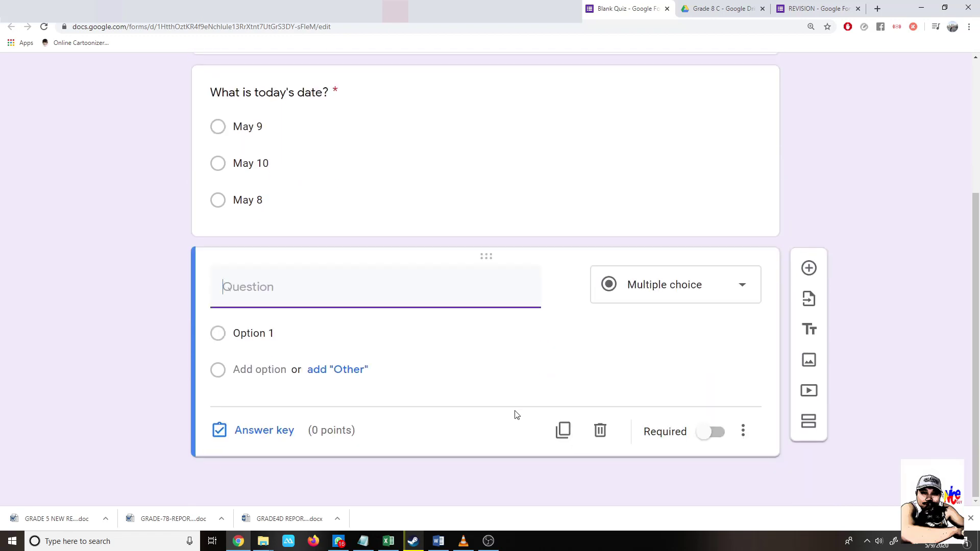
{"action": "scroll", "coordinate": [522, 344], "scroll_direction": "up", "scroll_amount": 4}
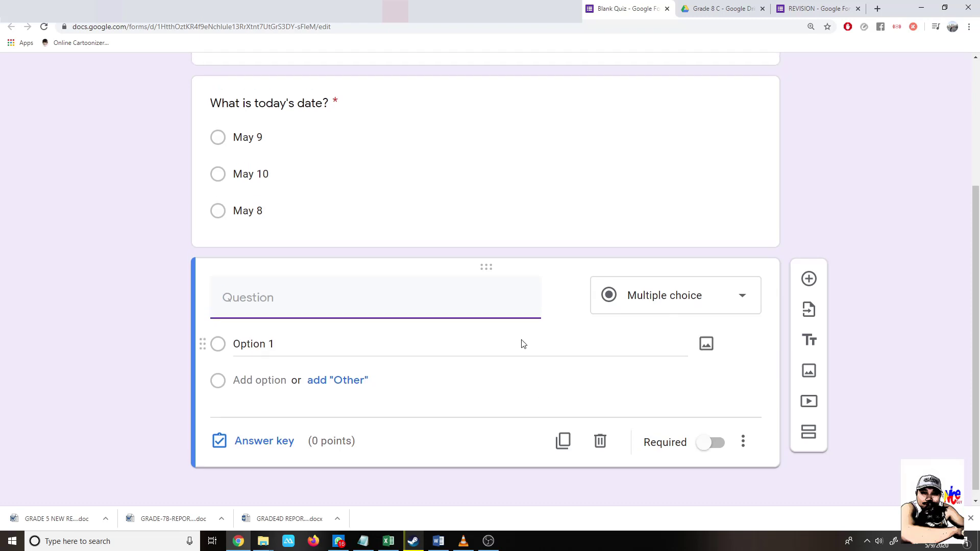
{"action": "scroll", "coordinate": [522, 344], "scroll_direction": "down", "scroll_amount": 4}
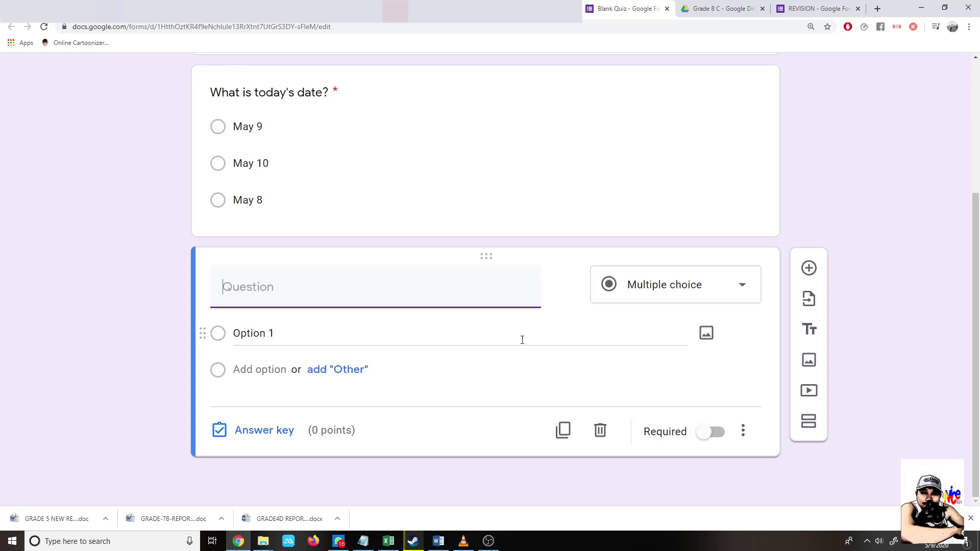
{"action": "type", "text": "Write your name"}
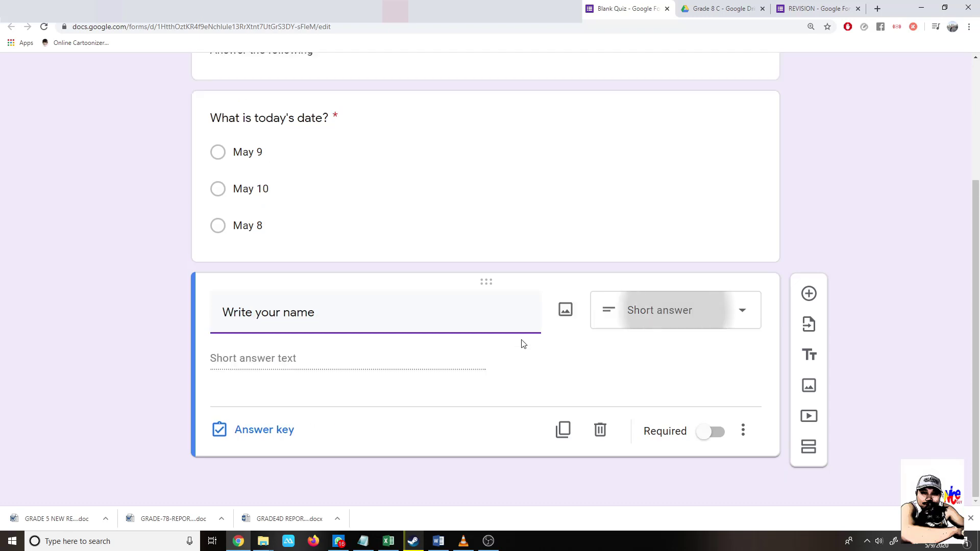
{"action": "type", "text": ", grade "}
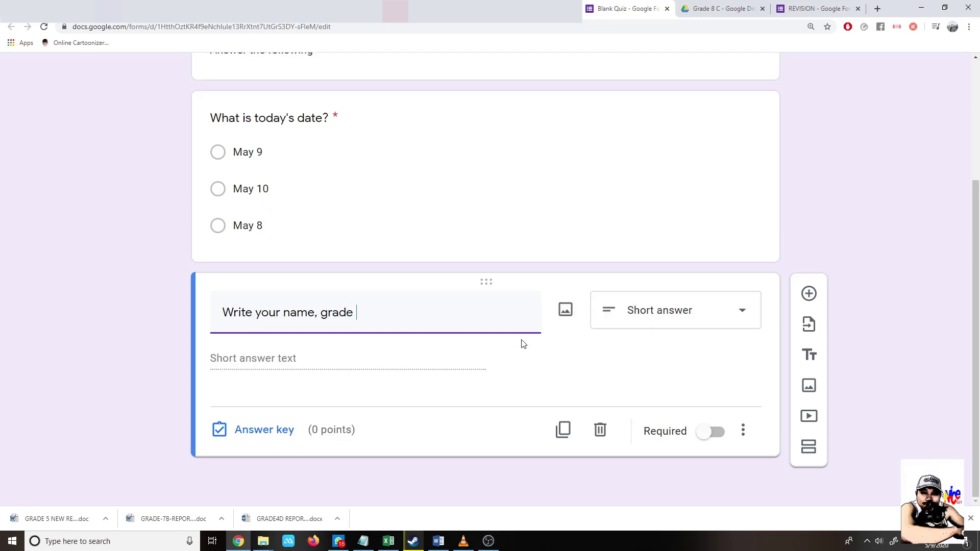
{"action": "type", "text": "and ID number"}
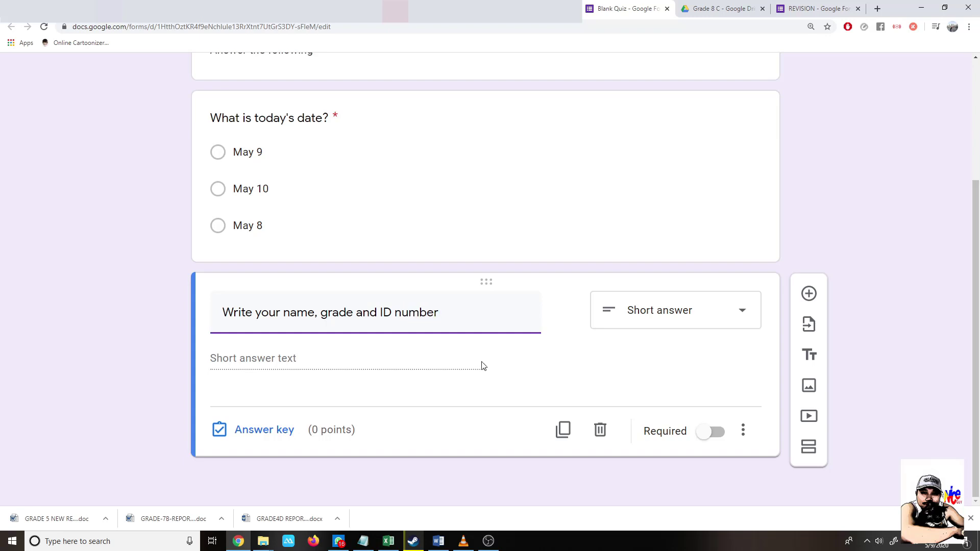
{"action": "scroll", "coordinate": [478, 361], "scroll_direction": "up", "scroll_amount": 4}
{"action": "scroll", "coordinate": [476, 356], "scroll_direction": "down", "scroll_amount": 4}
{"action": "left_click", "coordinate": [710, 432]}
{"action": "left_click", "coordinate": [736, 311]}
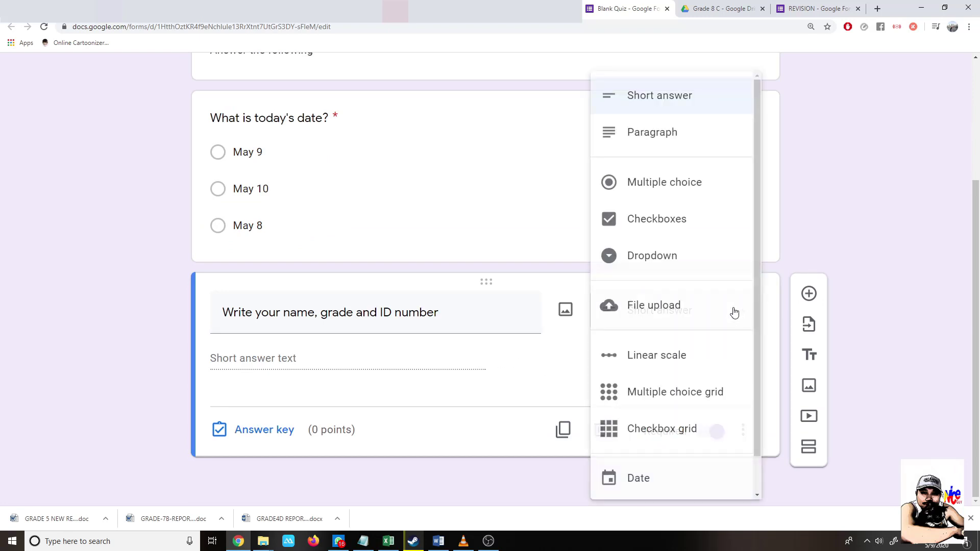
{"action": "left_click", "coordinate": [117, 285]}
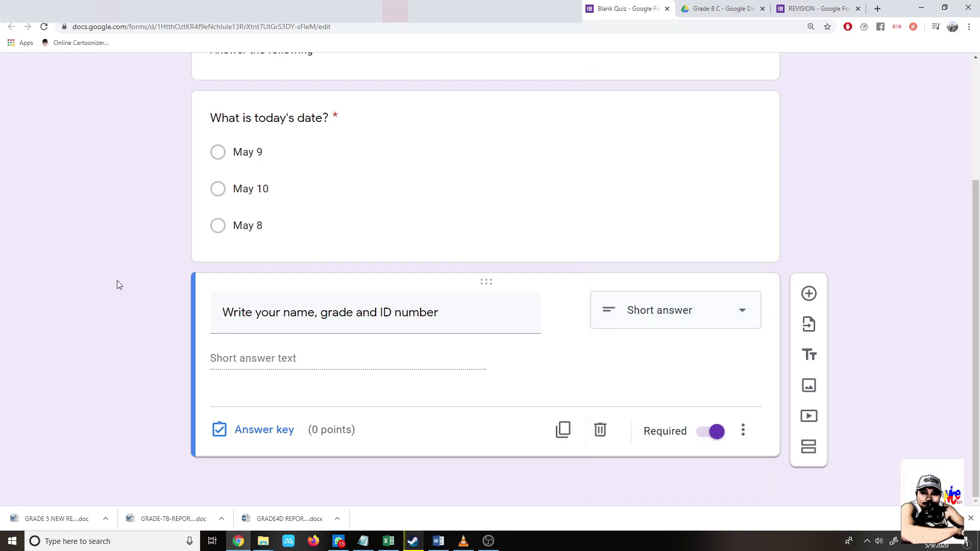
{"action": "left_click", "coordinate": [273, 433]}
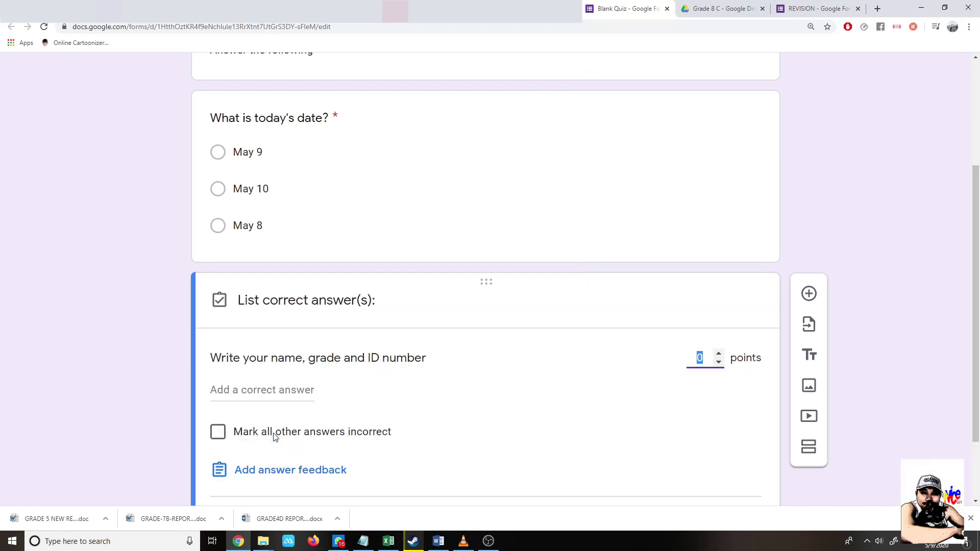
{"action": "left_click", "coordinate": [164, 330]}
{"action": "scroll", "coordinate": [162, 332], "scroll_direction": "down", "scroll_amount": 2}
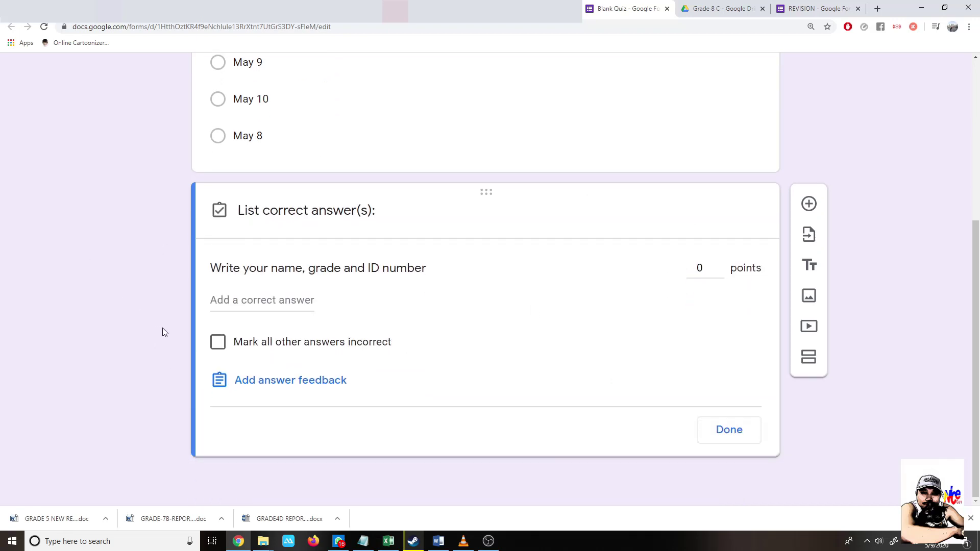
{"action": "left_click", "coordinate": [720, 429]}
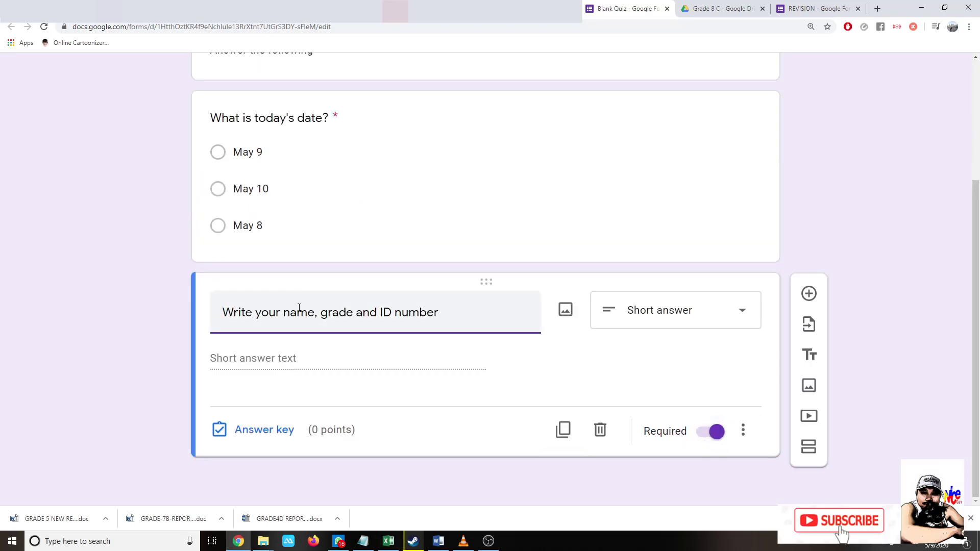
- Add a third question, of the multiple choice type, with the text "Identify the device"
{"action": "left_click", "coordinate": [808, 295]}
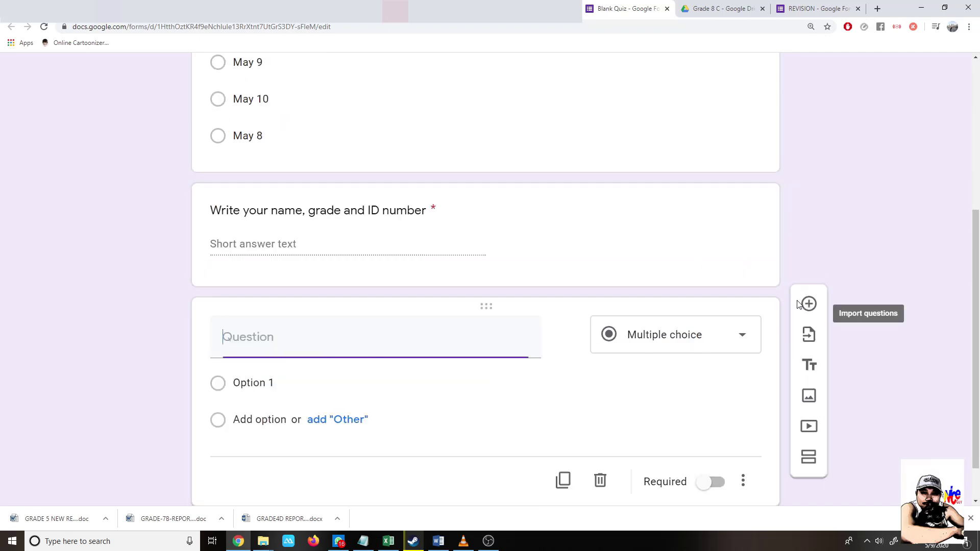
{"action": "left_click", "coordinate": [565, 286]}
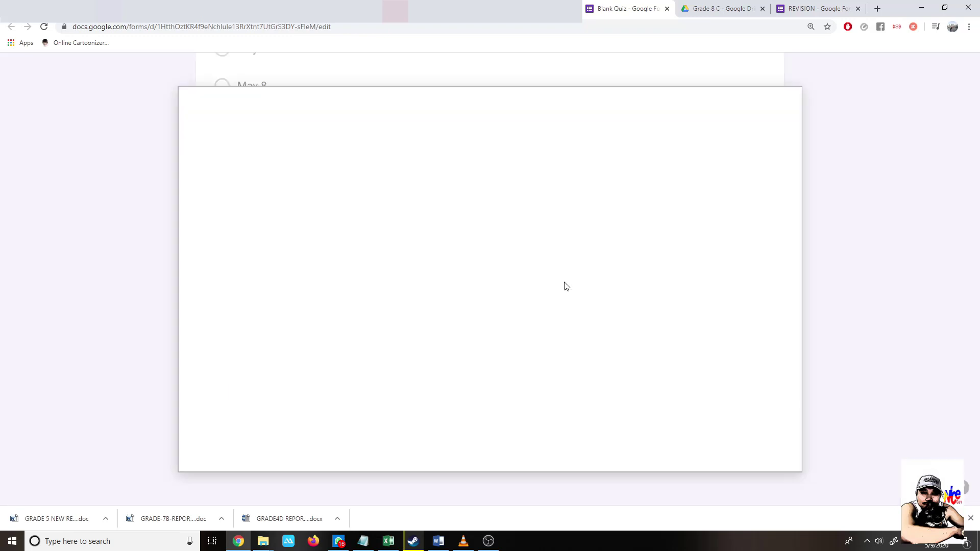
{"action": "left_click", "coordinate": [784, 105]}
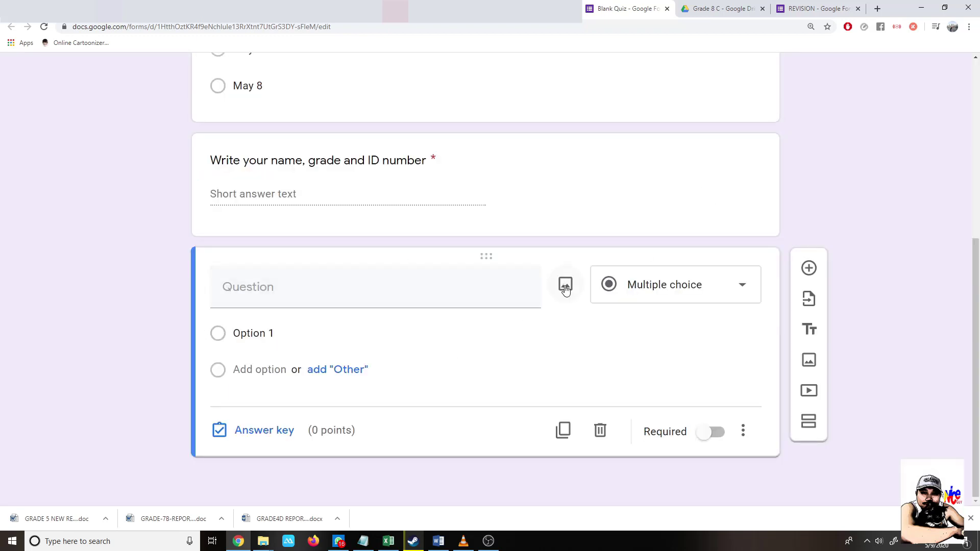
{"action": "left_click", "coordinate": [272, 291]}
{"action": "type", "text": "I"}
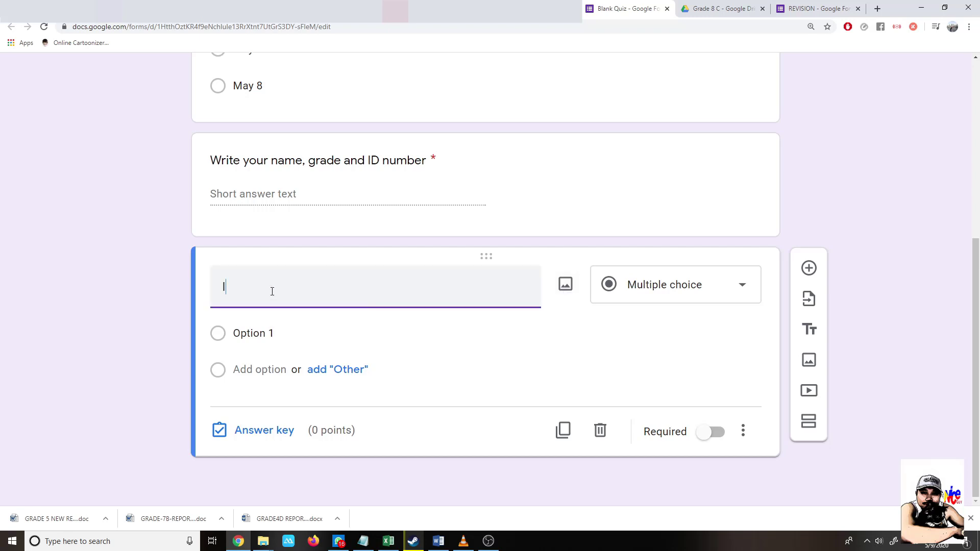
{"action": "type", "text": "dintify the device"}
{"action": "left_click", "coordinate": [136, 302]}
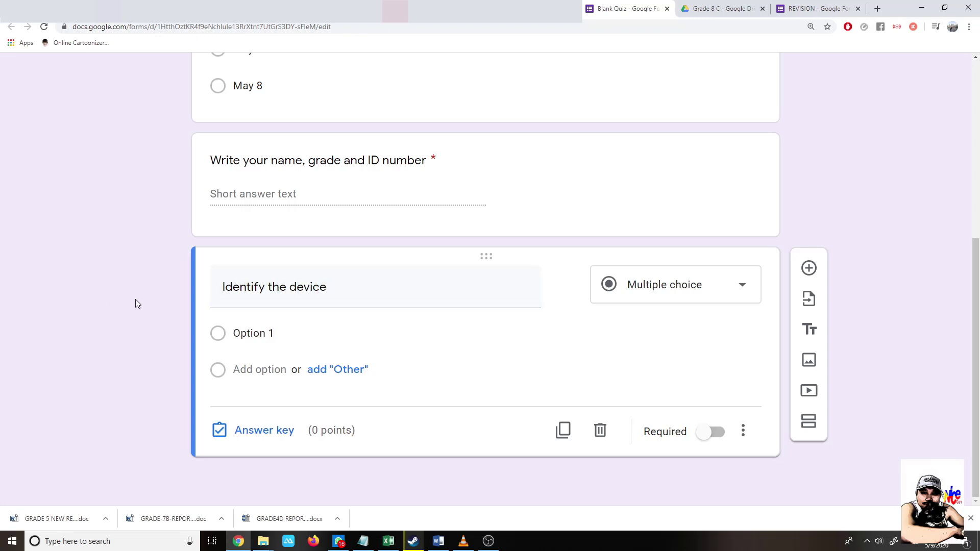
- Insert the first image from a Google image search for "barcode" into the "Identify the device" question
{"action": "mouse_move", "coordinate": [556, 301]}
{"action": "left_click", "coordinate": [564, 285]}
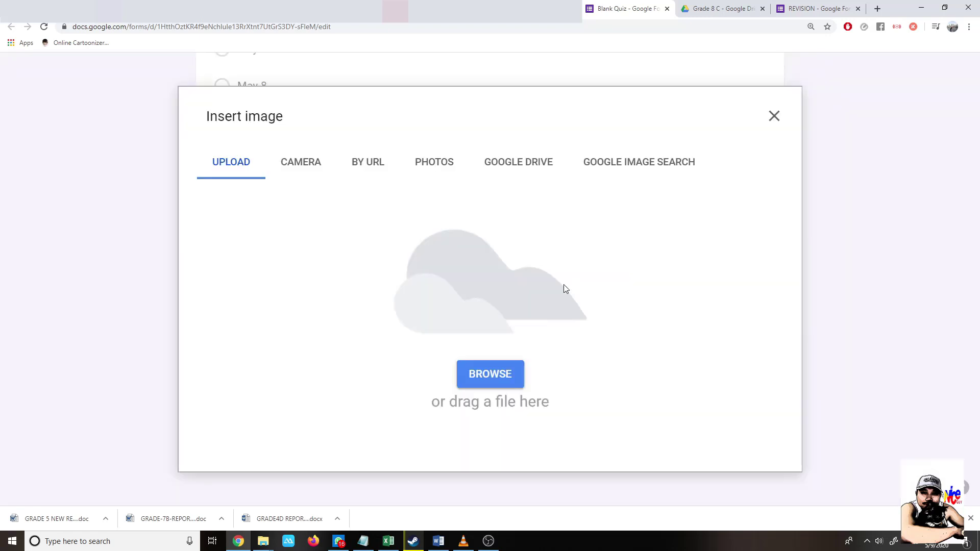
{"action": "left_click", "coordinate": [610, 165]}
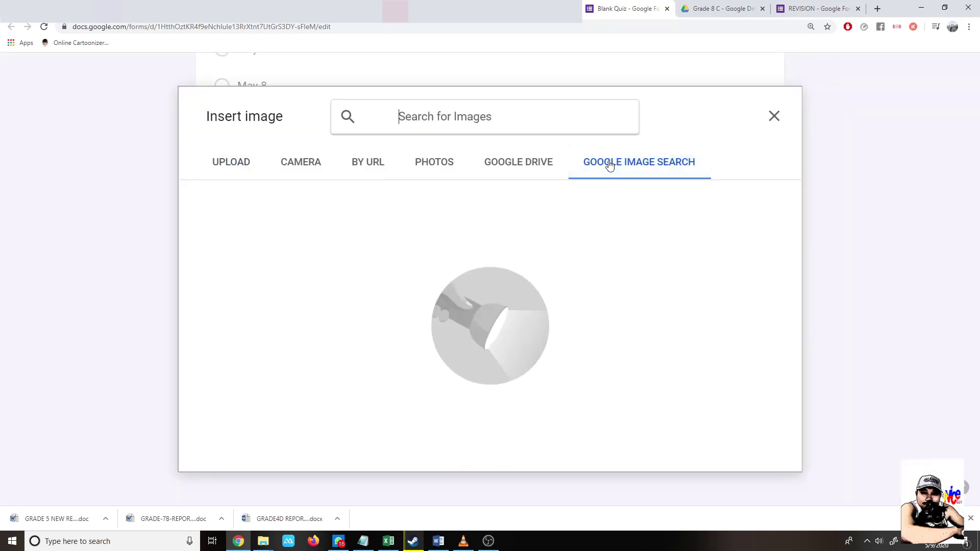
{"action": "type", "text": "bsarcode"}
{"action": "key", "text": "BackSpace"}
{"action": "key", "text": "BackSpace"}
{"action": "key", "text": "BackSpace"}
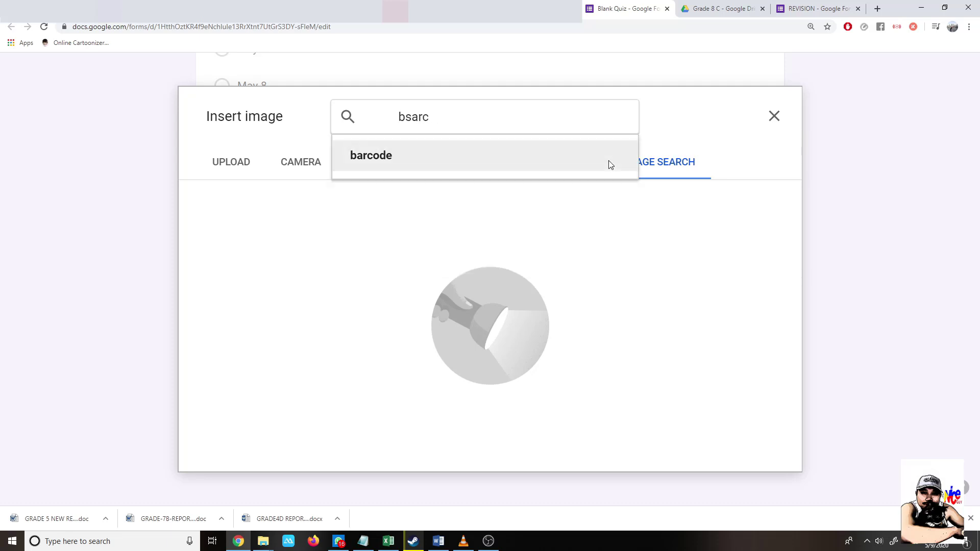
{"action": "key", "text": "BackSpace"}
{"action": "key", "text": "BackSpace"}
{"action": "key", "text": "BackSpace"}
{"action": "type", "text": "a"}
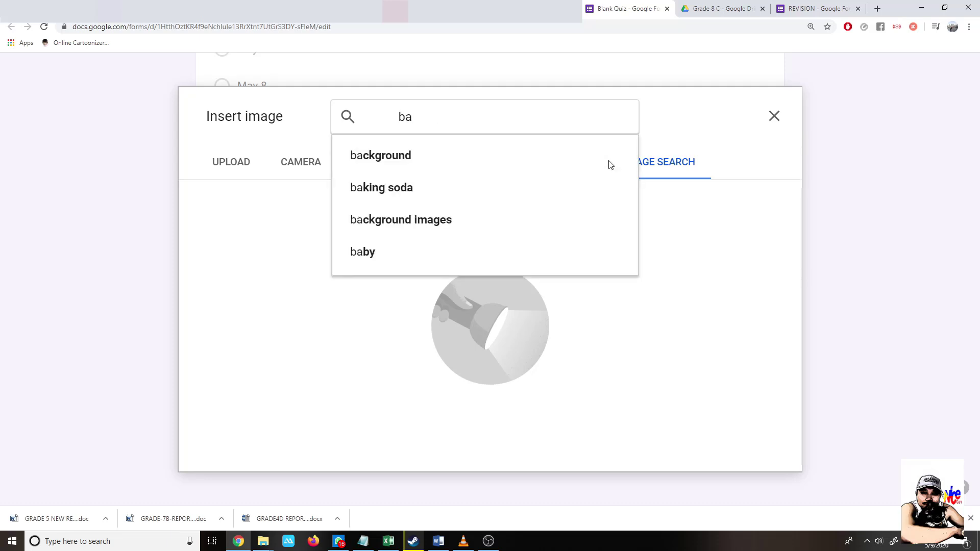
{"action": "type", "text": "rcode"}
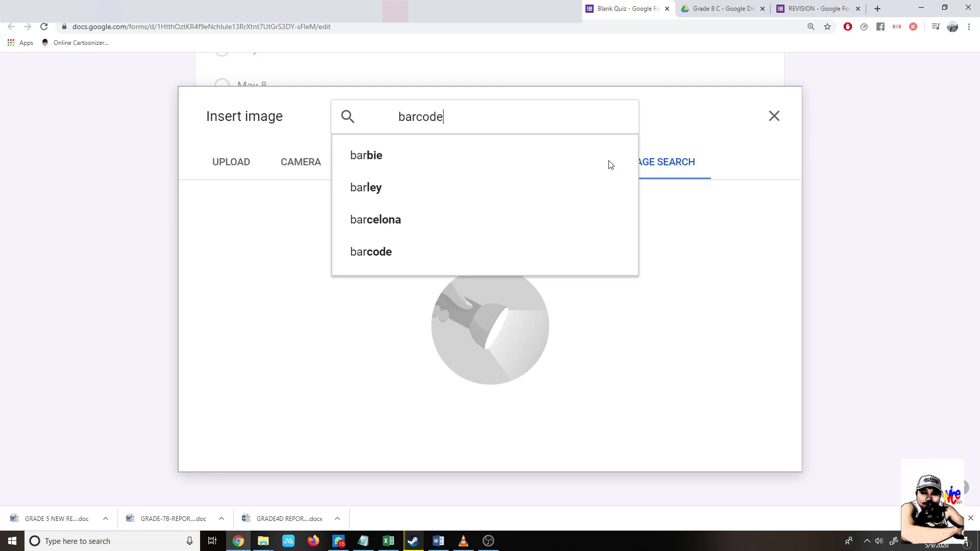
{"action": "key", "text": "Return"}
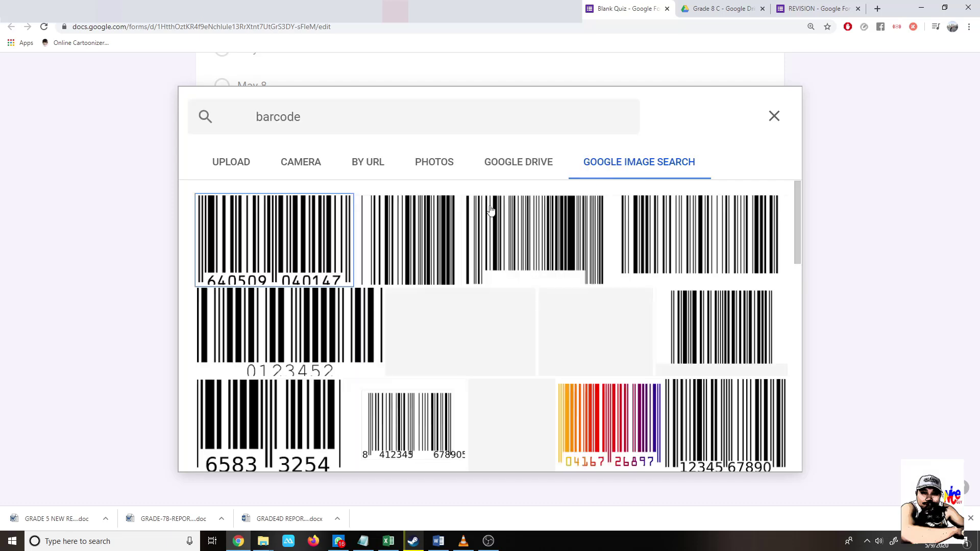
{"action": "left_click", "coordinate": [268, 230]}
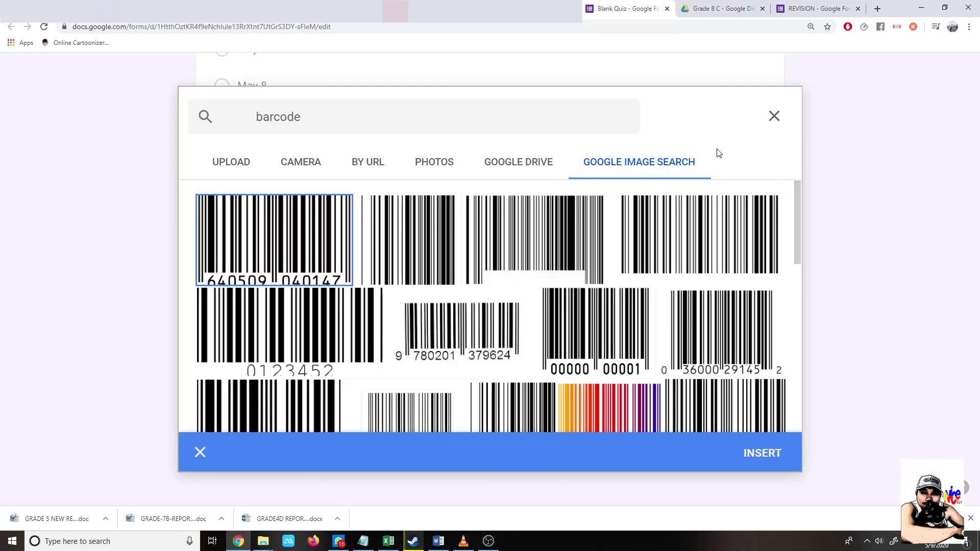
{"action": "left_click", "coordinate": [783, 452]}
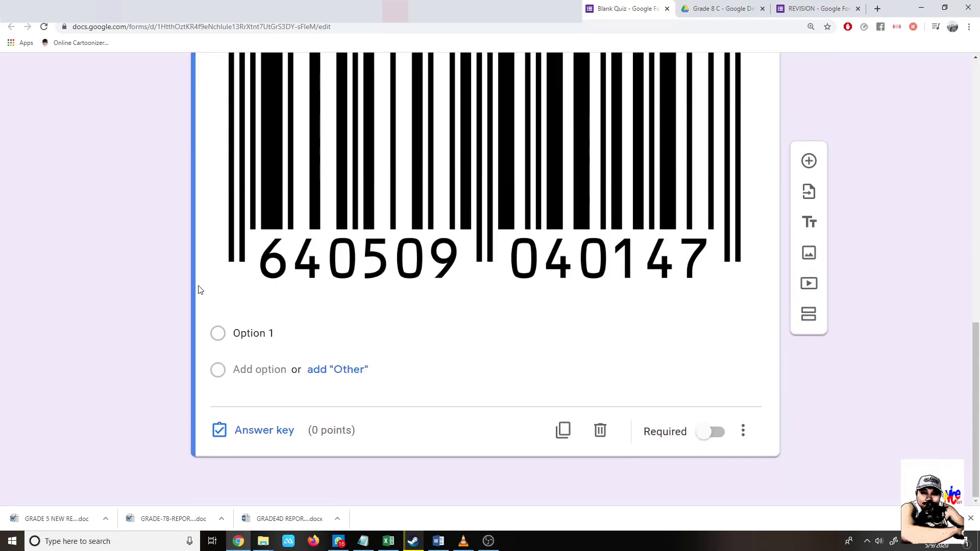
- Enter "bsrcode" as the first answer option of the "Identify the device" question
{"action": "left_click", "coordinate": [256, 330]}
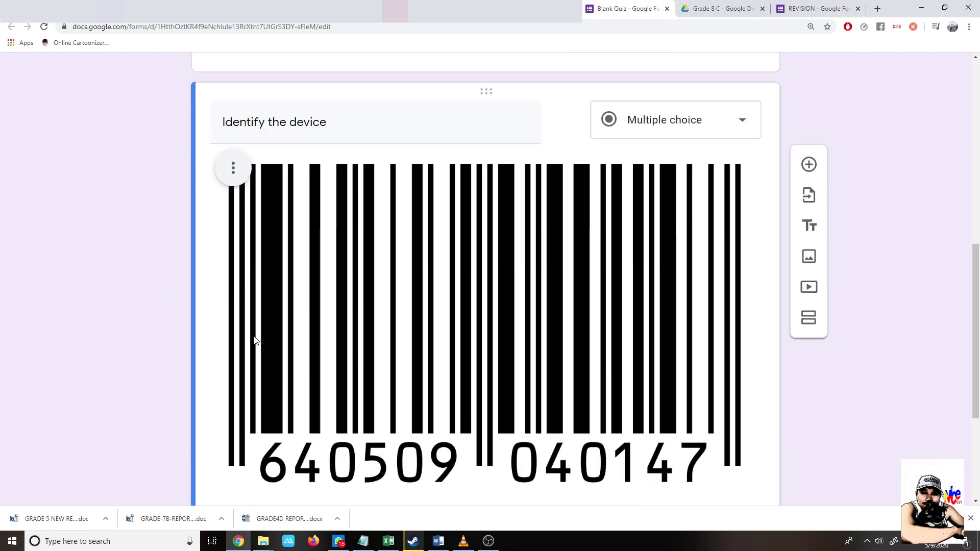
{"action": "type", "text": "bsrcode"}
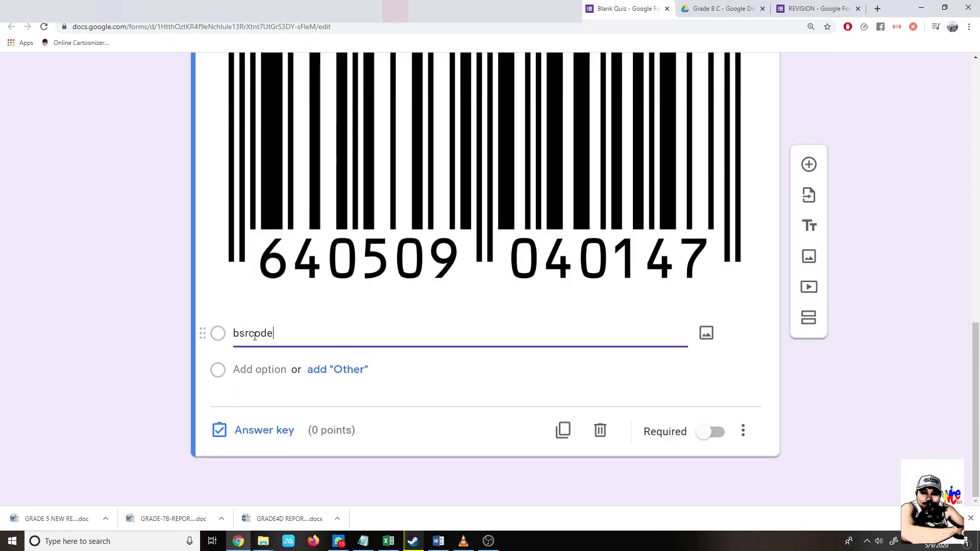
{"action": "key", "text": "Tab"}
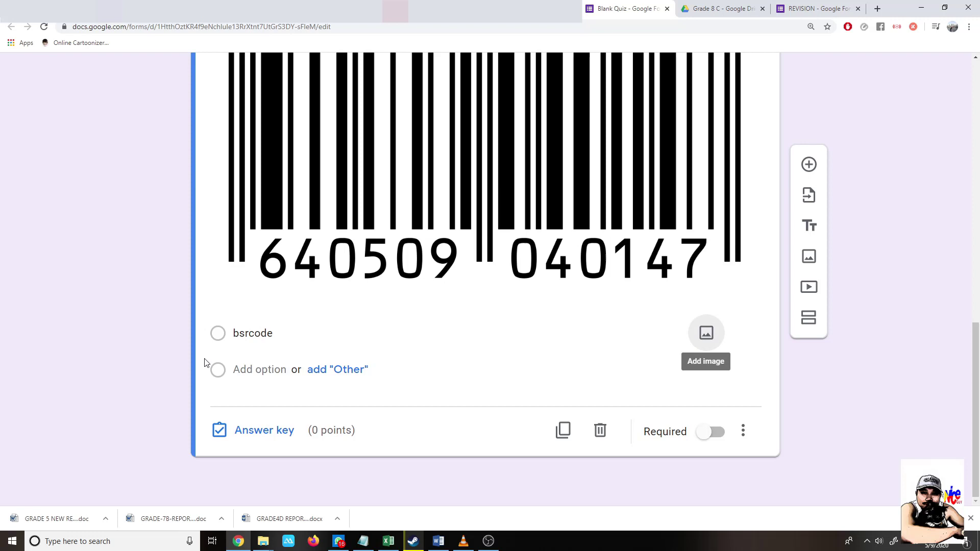
- Change the first answer option of the "Identify the device" question to "bacode"
{"action": "left_click", "coordinate": [241, 334]}
{"action": "left_click", "coordinate": [241, 334]}
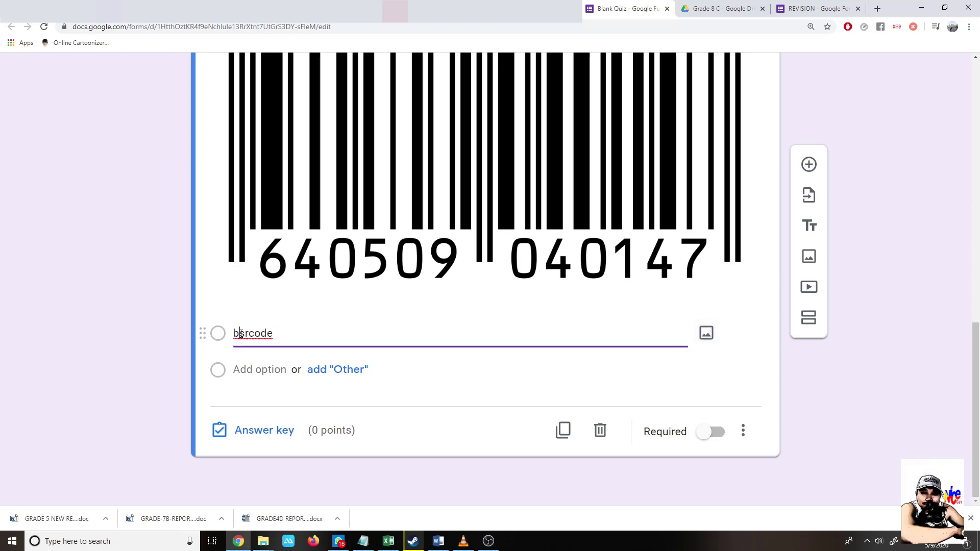
{"action": "key", "text": "BackSpace"}
{"action": "type", "text": "a"}
- Add "QR code" and "MIC" as the second and third answer options of the "Identify the device" question
{"action": "left_click", "coordinate": [254, 364]}
{"action": "type", "text": "QR"}
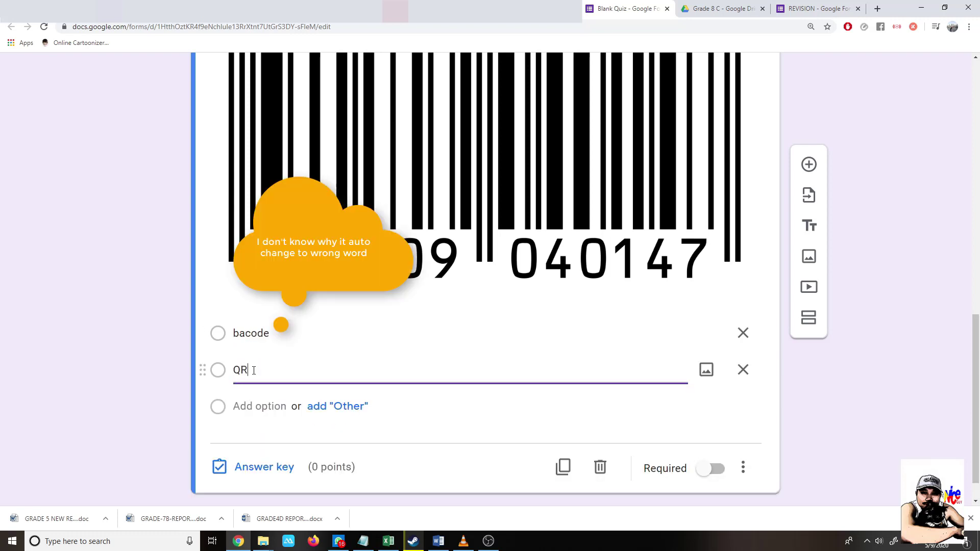
{"action": "type", "text": " code"}
{"action": "left_click", "coordinate": [257, 406]}
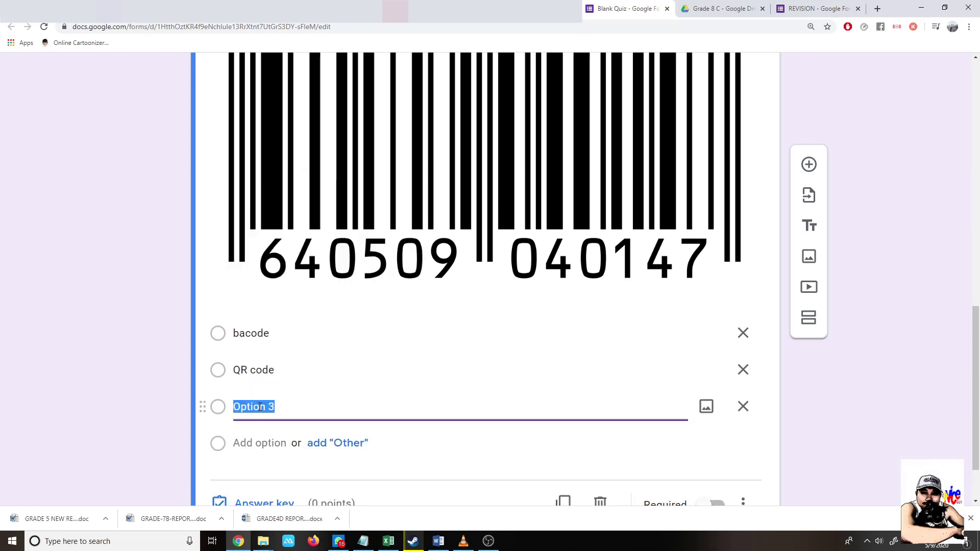
{"action": "type", "text": "MIC"}
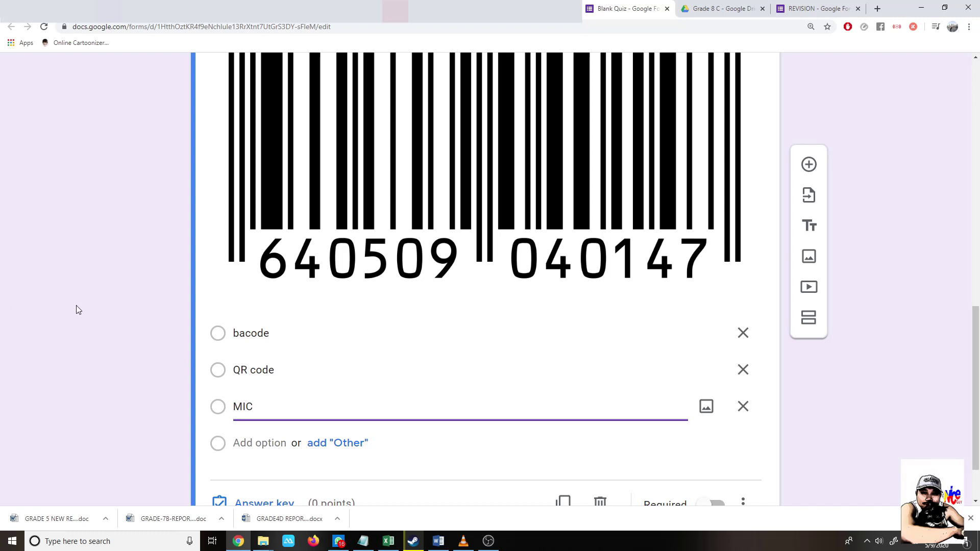
{"action": "left_click", "coordinate": [124, 317]}
- Change the type of the "Identify the device" question from multiple choice to Dropdown
{"action": "scroll", "coordinate": [124, 318], "scroll_direction": "down", "scroll_amount": 1}
{"action": "scroll", "coordinate": [261, 387], "scroll_direction": "up", "scroll_amount": 5}
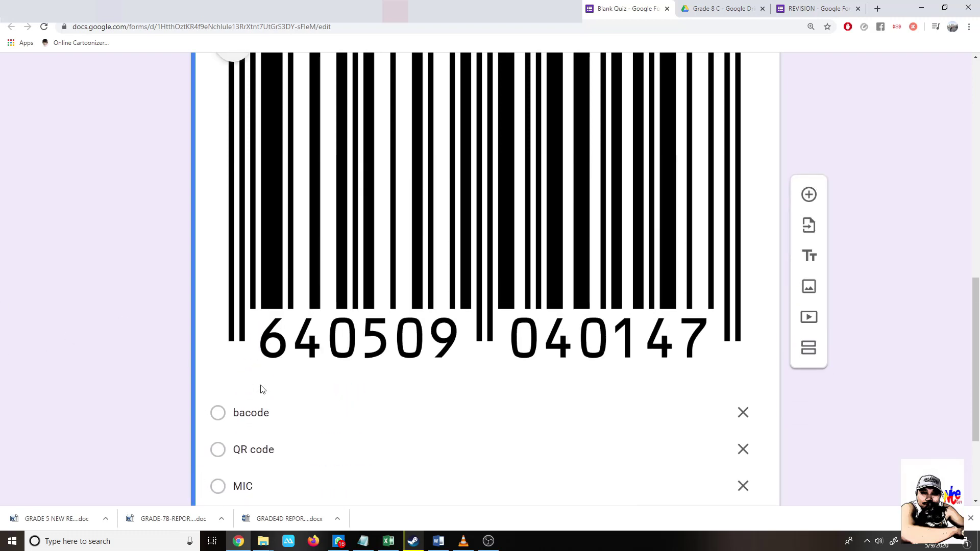
{"action": "scroll", "coordinate": [658, 144], "scroll_direction": "down", "scroll_amount": 1}
{"action": "scroll", "coordinate": [665, 179], "scroll_direction": "up", "scroll_amount": 2}
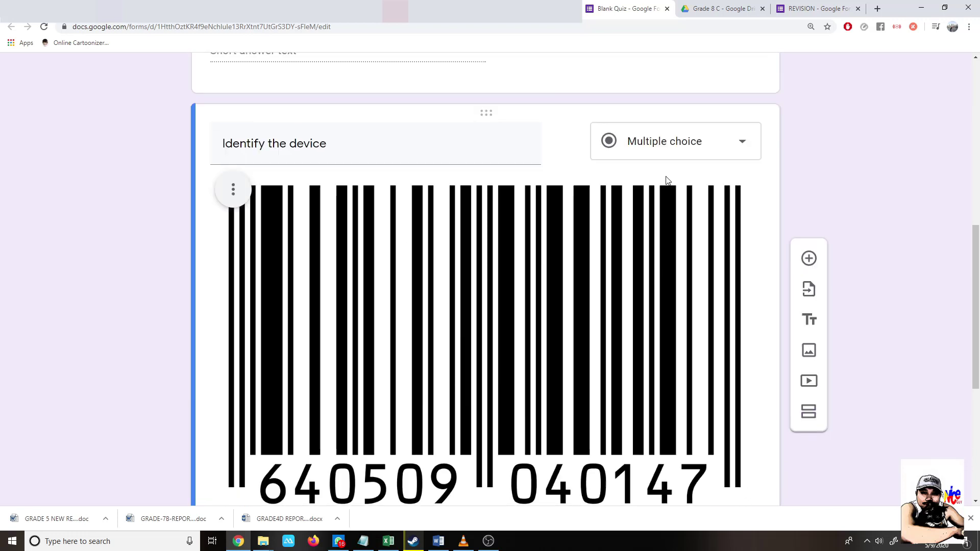
{"action": "left_click", "coordinate": [675, 148]}
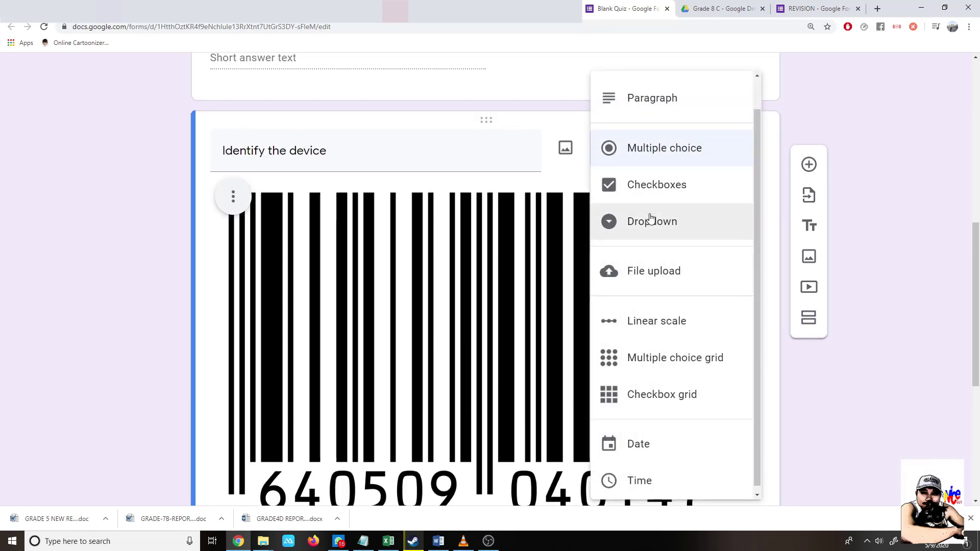
{"action": "left_click", "coordinate": [648, 232]}
- Mark "bacode" as the correct answer in the answer key of the "Identify the device" question
{"action": "scroll", "coordinate": [263, 326], "scroll_direction": "down", "scroll_amount": 3}
{"action": "scroll", "coordinate": [263, 326], "scroll_direction": "down", "scroll_amount": 2}
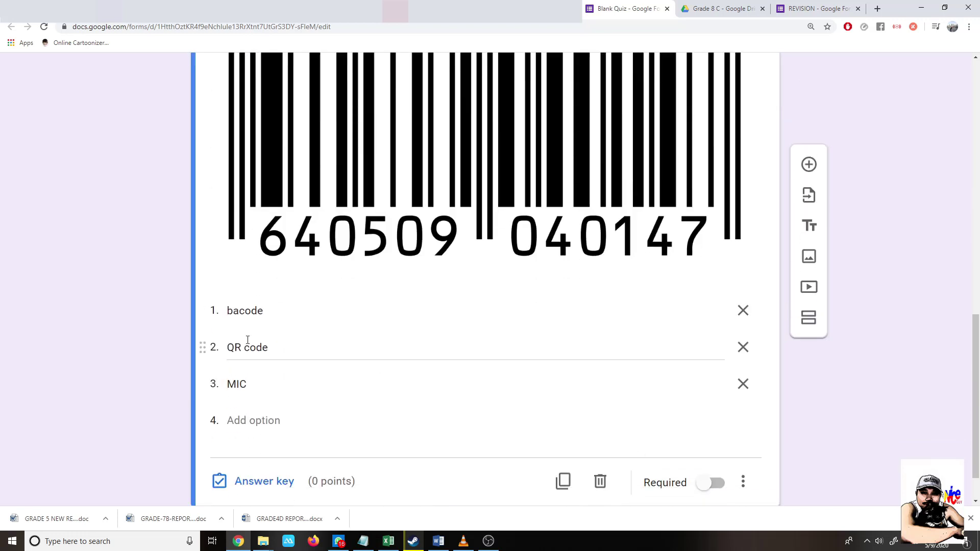
{"action": "left_click", "coordinate": [273, 477]}
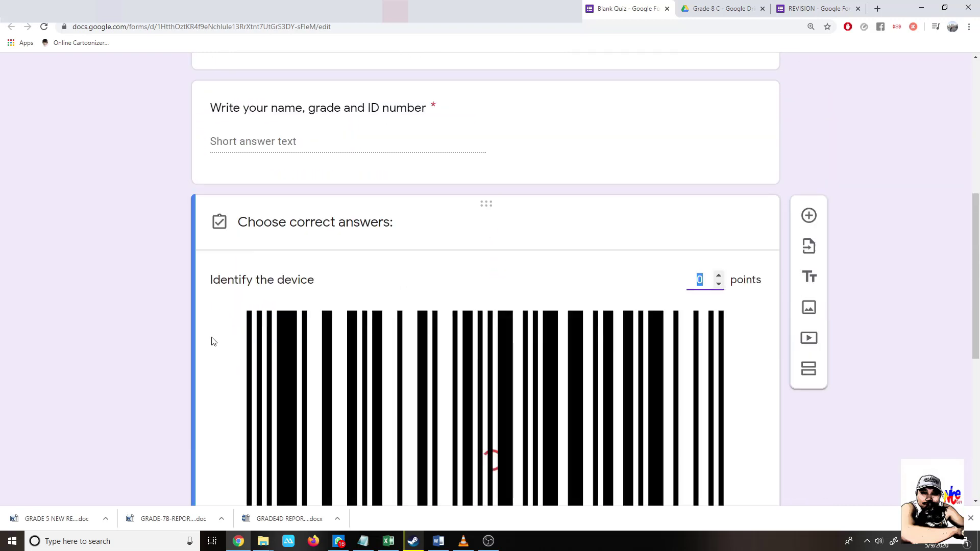
{"action": "scroll", "coordinate": [209, 340], "scroll_direction": "down", "scroll_amount": 6}
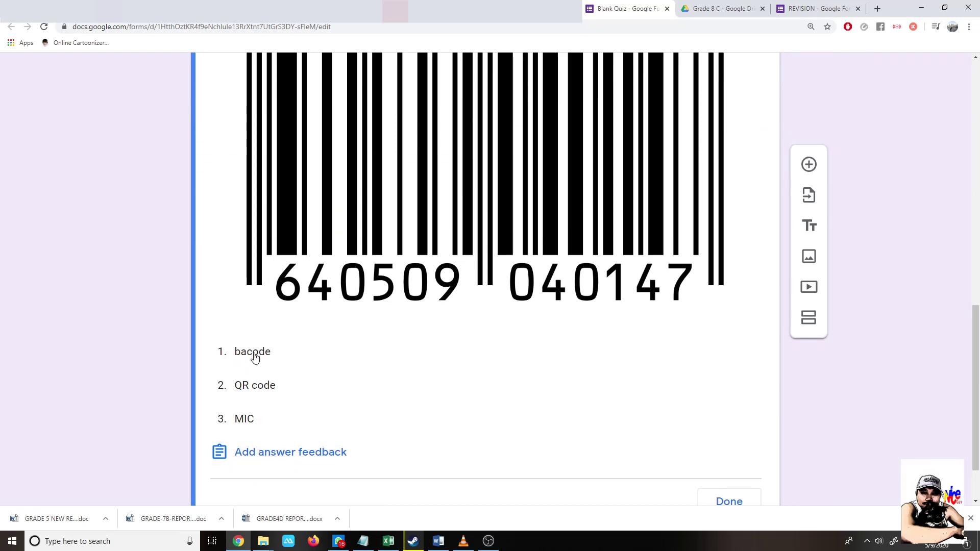
{"action": "scroll", "coordinate": [263, 379], "scroll_direction": "down", "scroll_amount": 2}
{"action": "left_click", "coordinate": [258, 290]}
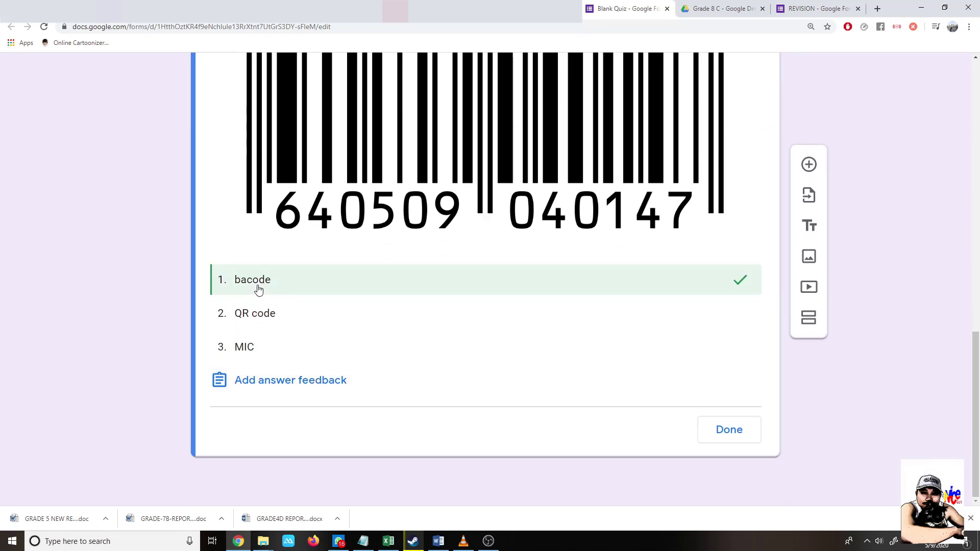
- Set the "Identify the device" question to 1 point, finish its answer key and make the question required
{"action": "scroll", "coordinate": [696, 438], "scroll_direction": "up", "scroll_amount": 4}
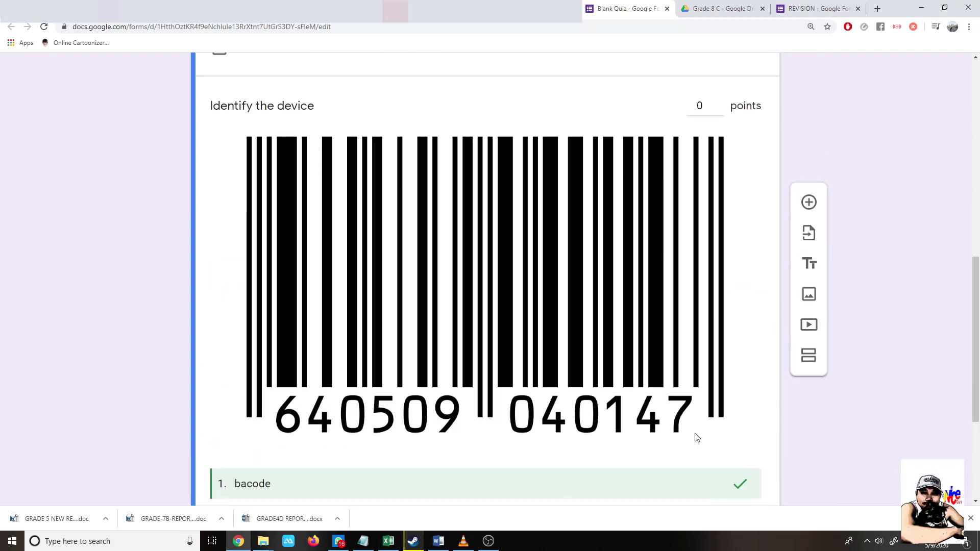
{"action": "scroll", "coordinate": [722, 429], "scroll_direction": "down", "scroll_amount": 4}
{"action": "scroll", "coordinate": [733, 267], "scroll_direction": "up", "scroll_amount": 4}
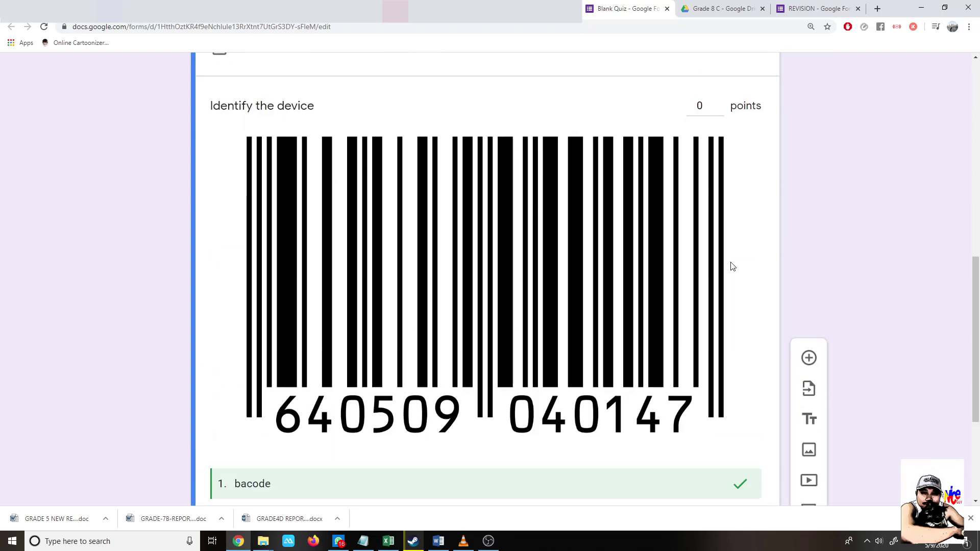
{"action": "left_click", "coordinate": [718, 101]}
{"action": "scroll", "coordinate": [769, 333], "scroll_direction": "down", "scroll_amount": 4}
{"action": "left_click", "coordinate": [741, 428]}
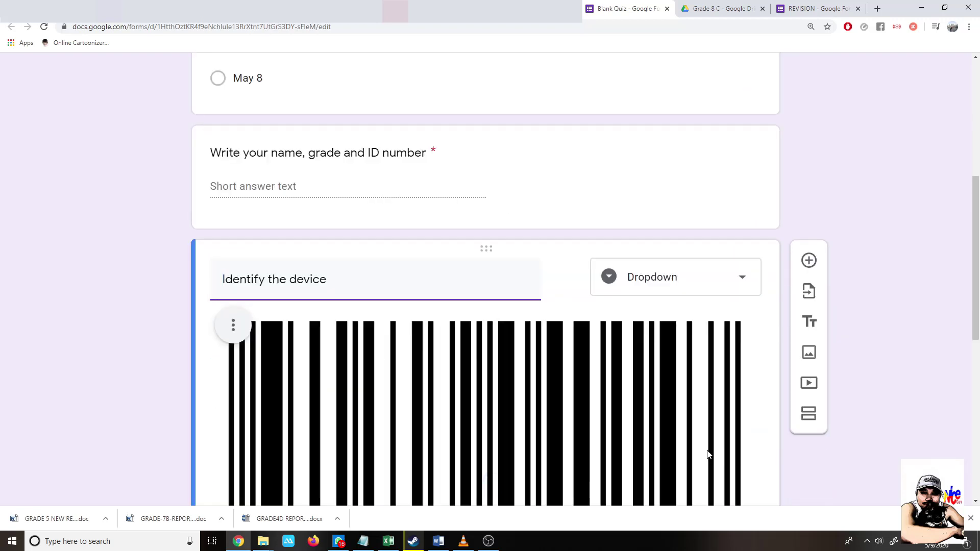
{"action": "scroll", "coordinate": [710, 455], "scroll_direction": "down", "scroll_amount": 8}
{"action": "left_click", "coordinate": [715, 432]}
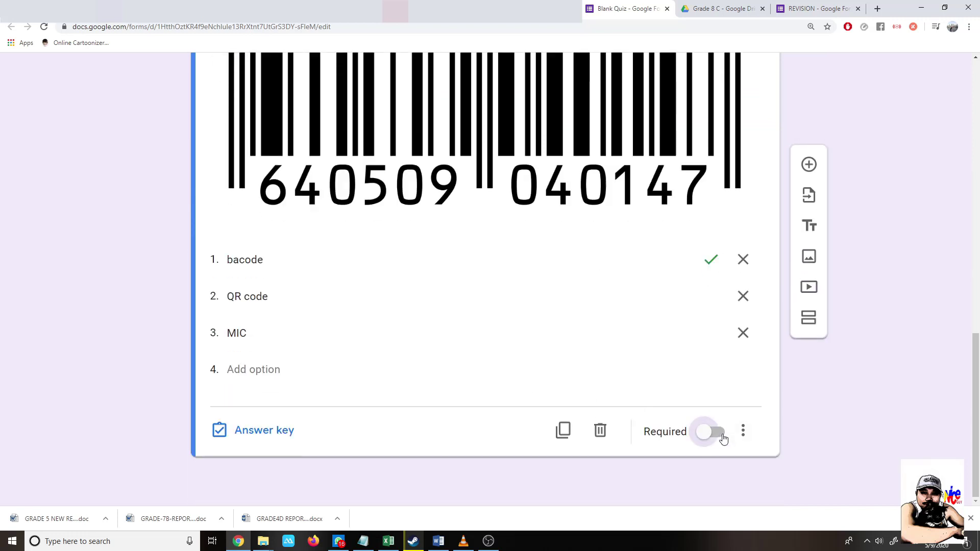
- Preview the Worksheet quiz as a respondent, examine its questions and the barcode question's dropdown choices, and close the preview
{"action": "scroll", "coordinate": [724, 437], "scroll_direction": "up", "scroll_amount": 15}
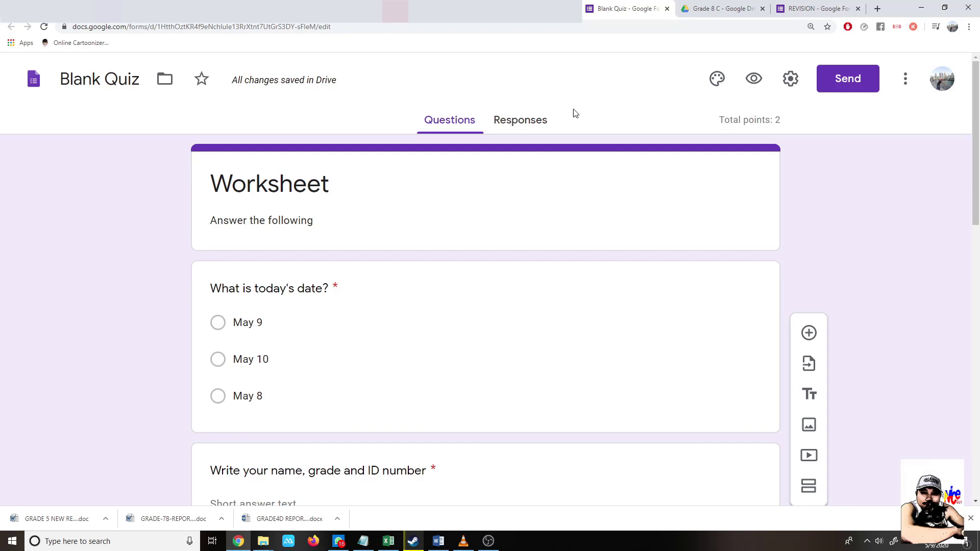
{"action": "left_click", "coordinate": [755, 82]}
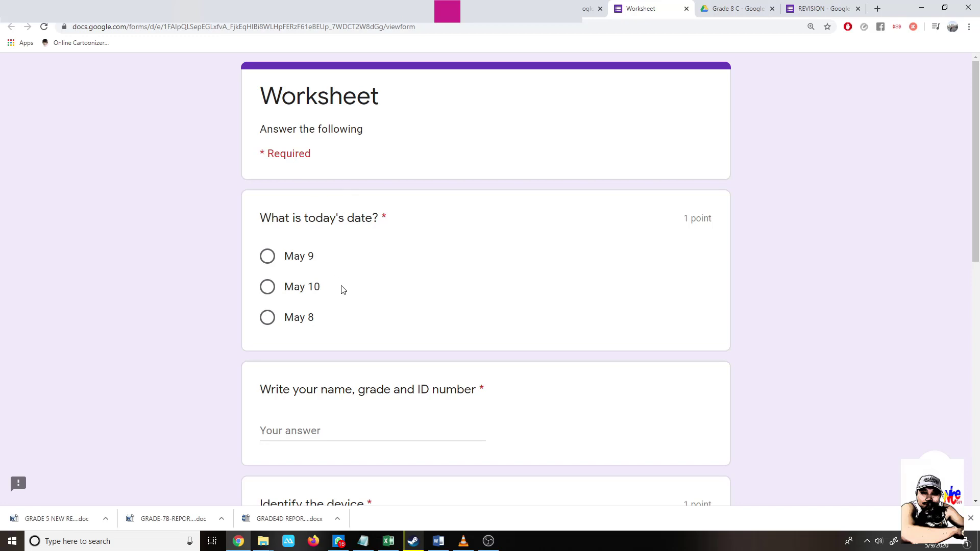
{"action": "scroll", "coordinate": [392, 256], "scroll_direction": "down", "scroll_amount": 15}
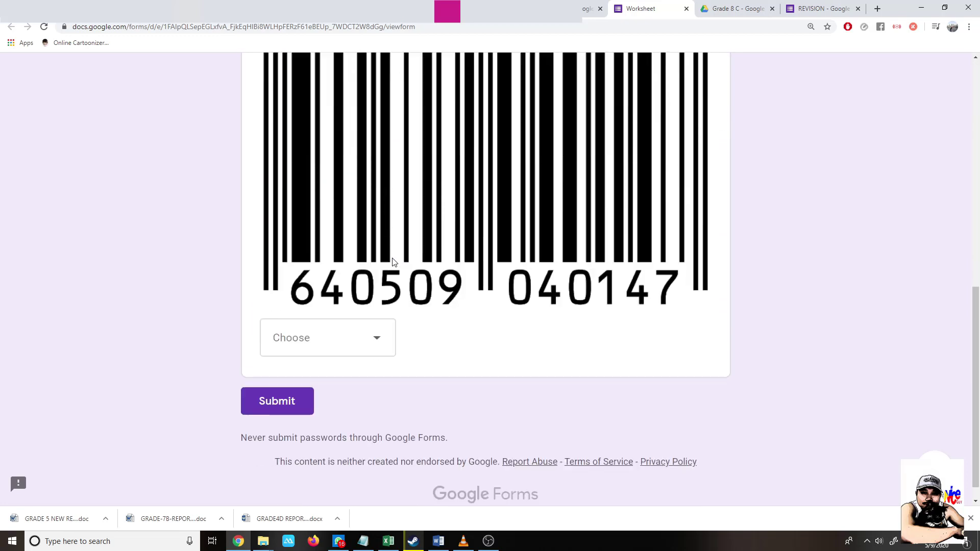
{"action": "left_click", "coordinate": [379, 339]}
{"action": "left_click", "coordinate": [206, 337]}
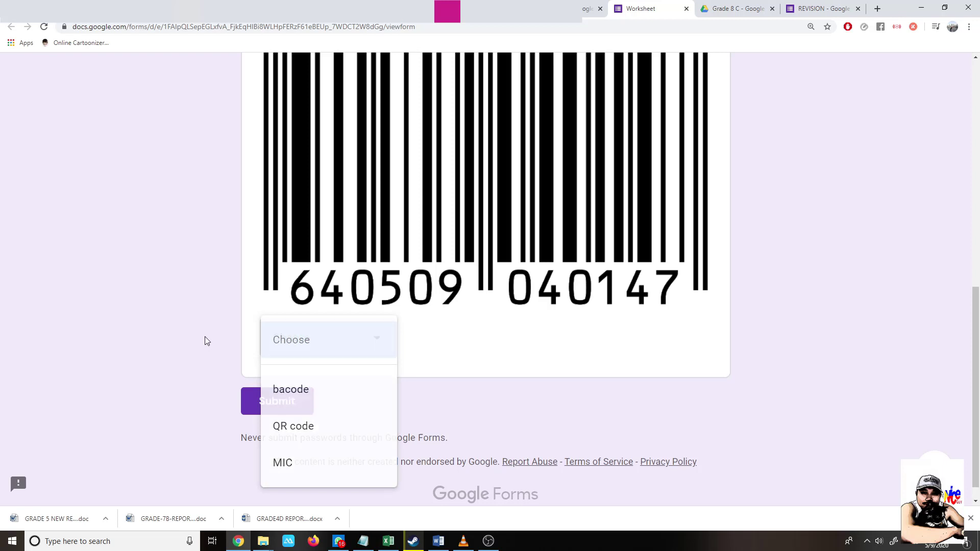
{"action": "scroll", "coordinate": [215, 340], "scroll_direction": "up", "scroll_amount": 5}
{"action": "left_click", "coordinate": [339, 225]}
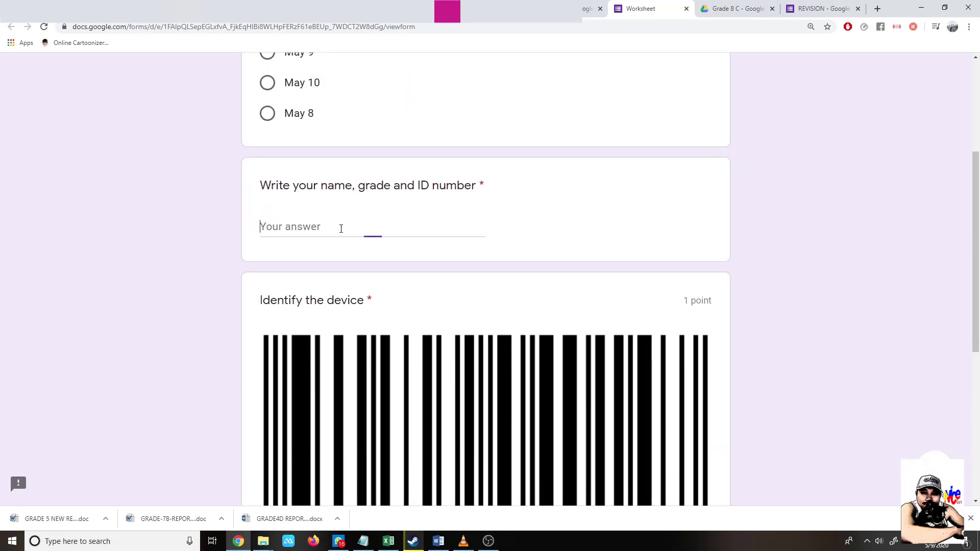
{"action": "scroll", "coordinate": [341, 228], "scroll_direction": "up", "scroll_amount": 3}
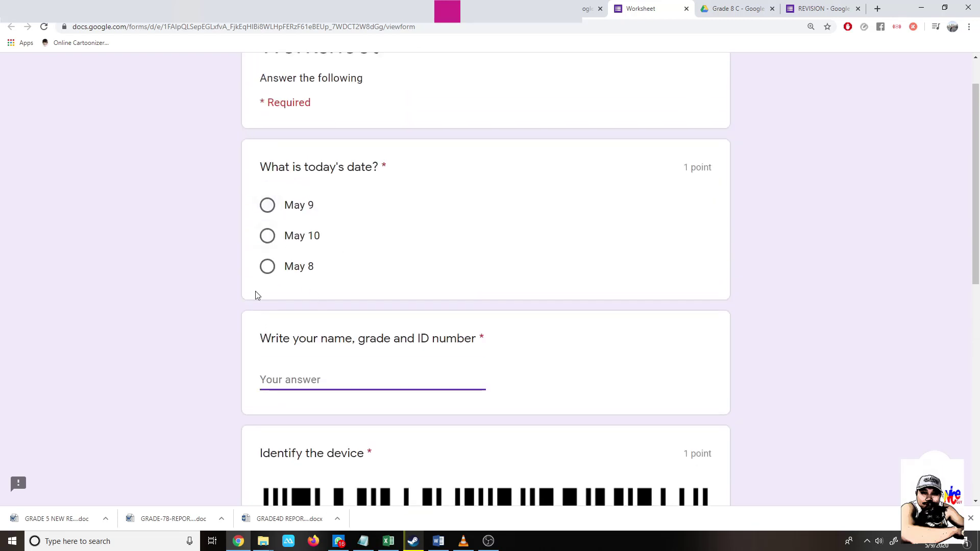
{"action": "scroll", "coordinate": [250, 316], "scroll_direction": "up", "scroll_amount": 1}
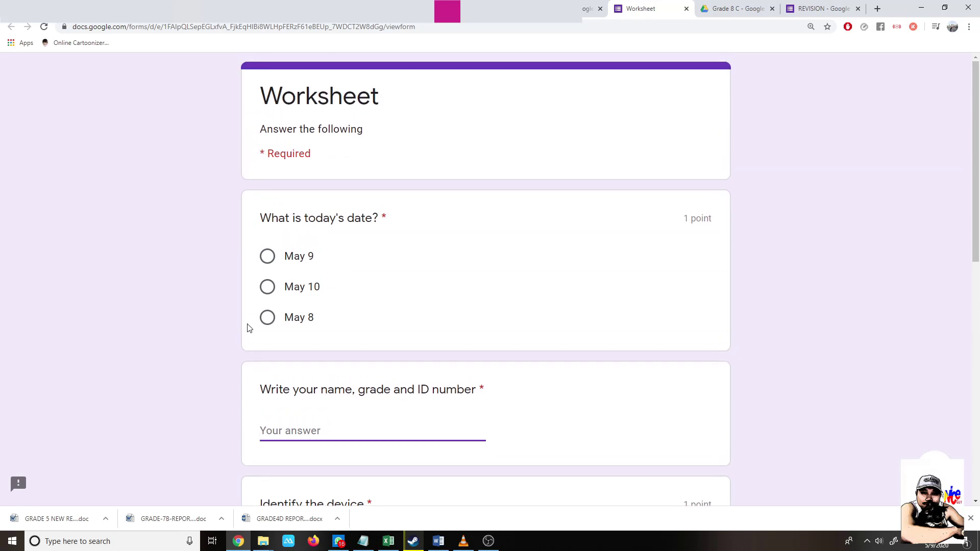
{"action": "left_click", "coordinate": [687, 9]}
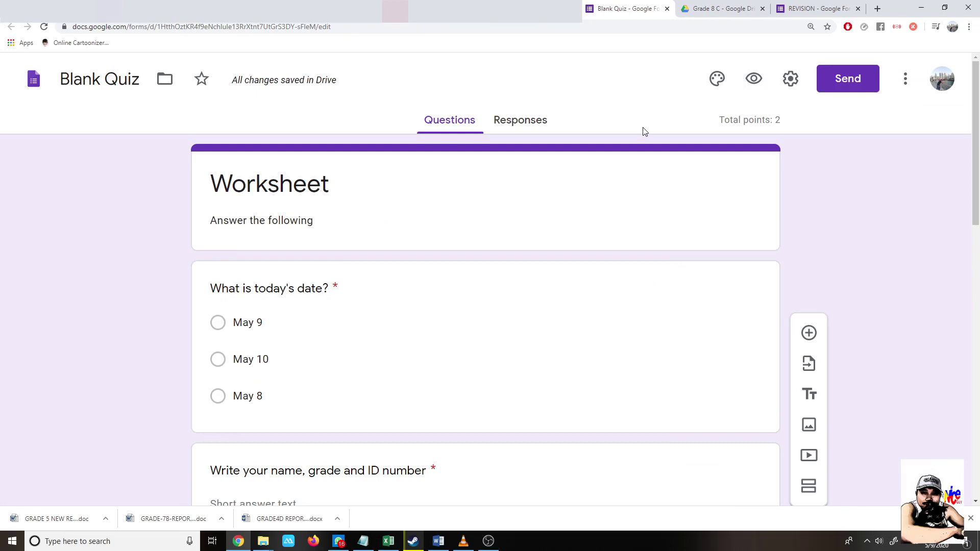
- In the general form settings, limit to 1 response and collect email addresses with response receipts set to Always
{"action": "left_click", "coordinate": [791, 79]}
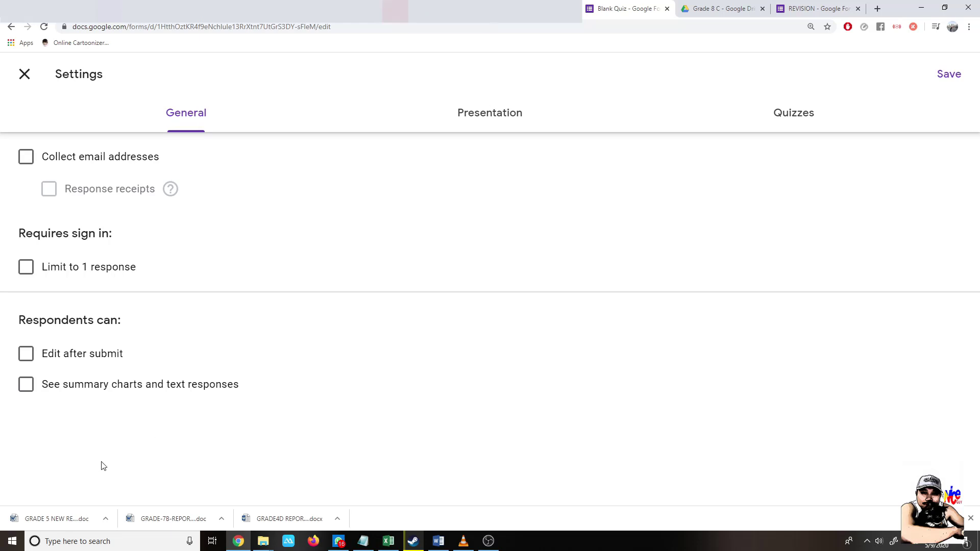
{"action": "left_click", "coordinate": [25, 267]}
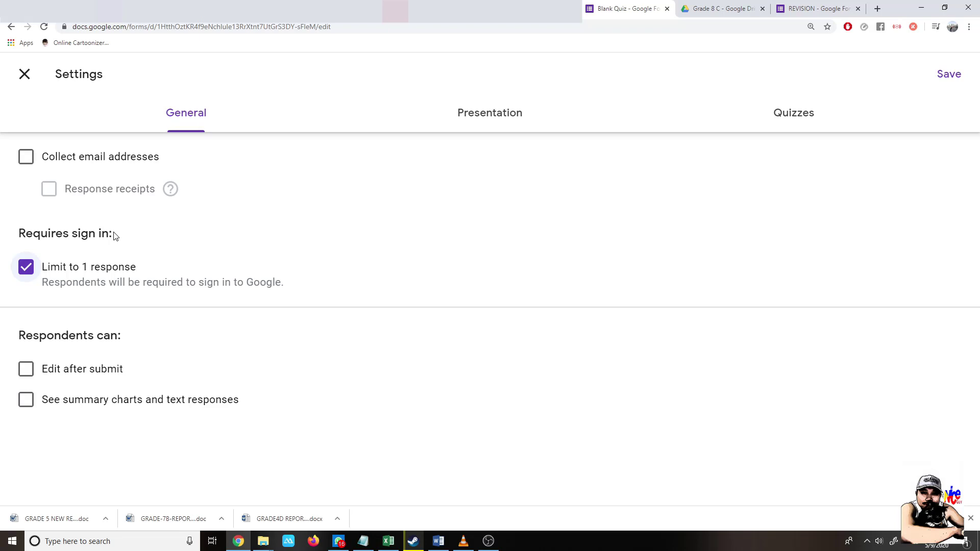
{"action": "left_click", "coordinate": [26, 157]}
{"action": "left_click", "coordinate": [49, 189]}
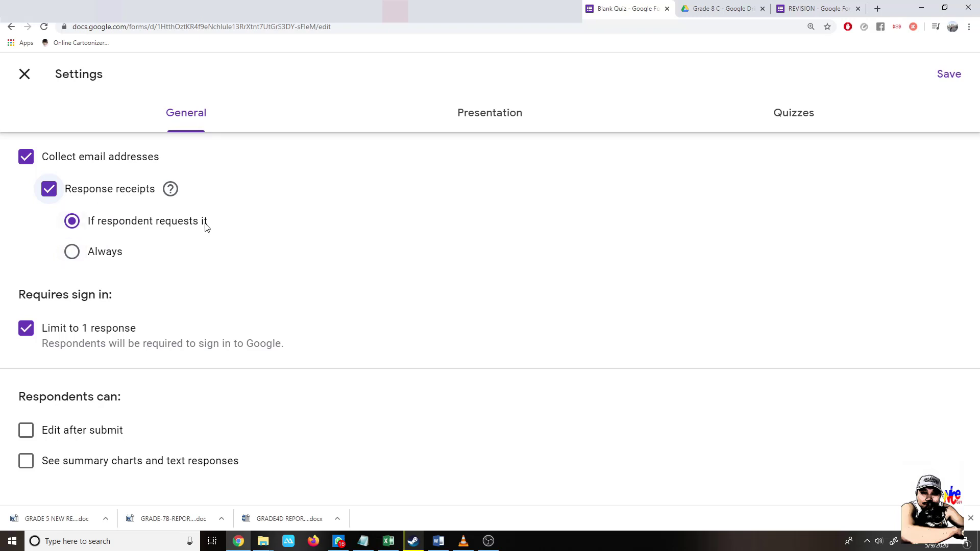
{"action": "left_click", "coordinate": [73, 253]}
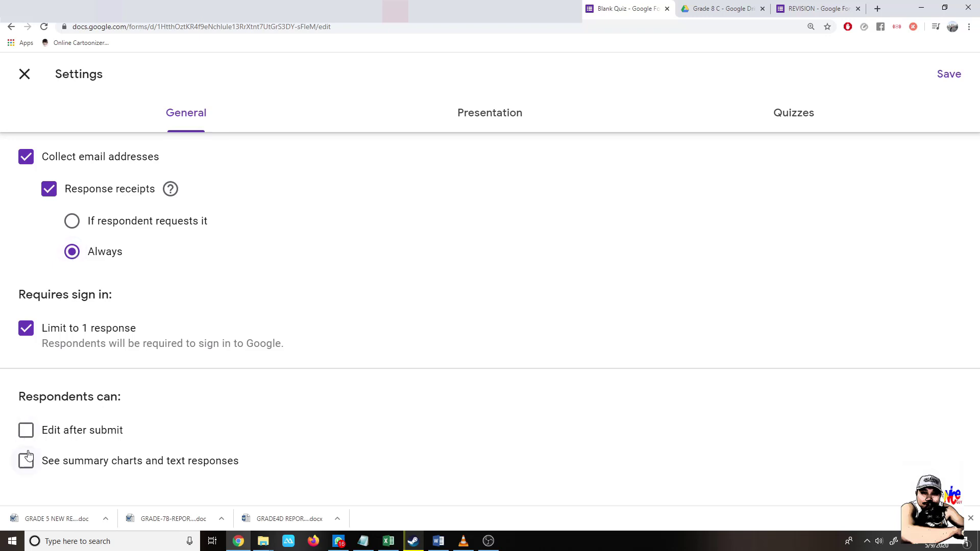
- Turn on the progress bar and shuffled question order in the form's presentation settings
{"action": "left_click", "coordinate": [488, 114]}
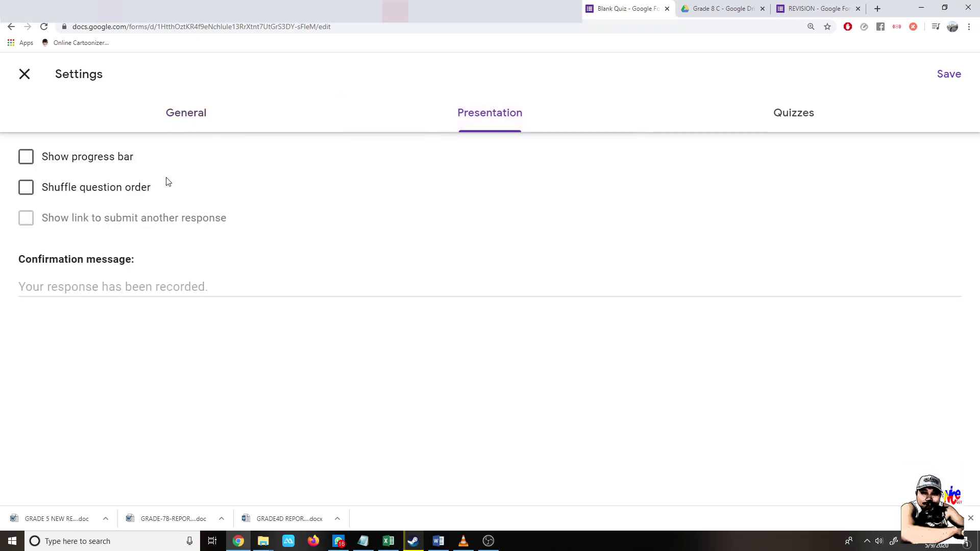
{"action": "left_click", "coordinate": [26, 159]}
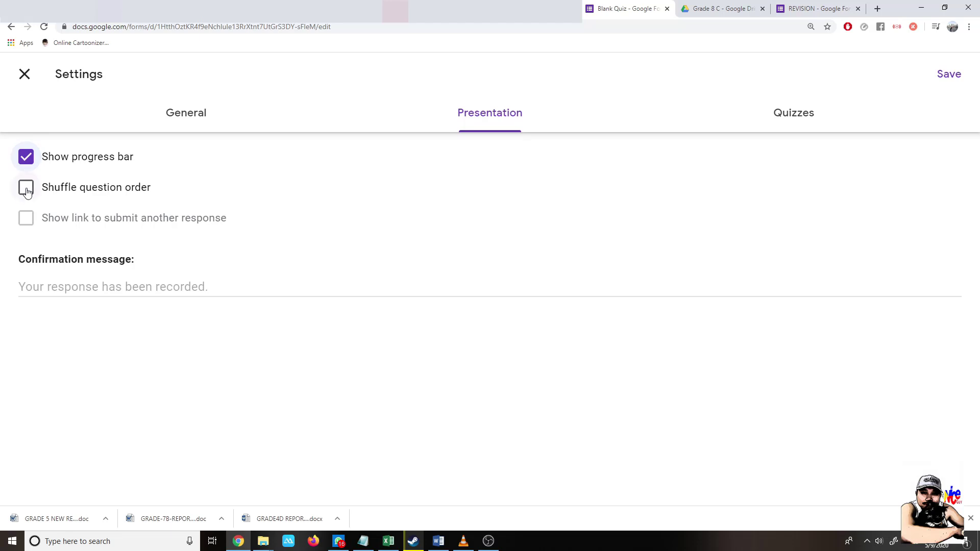
{"action": "left_click", "coordinate": [26, 188]}
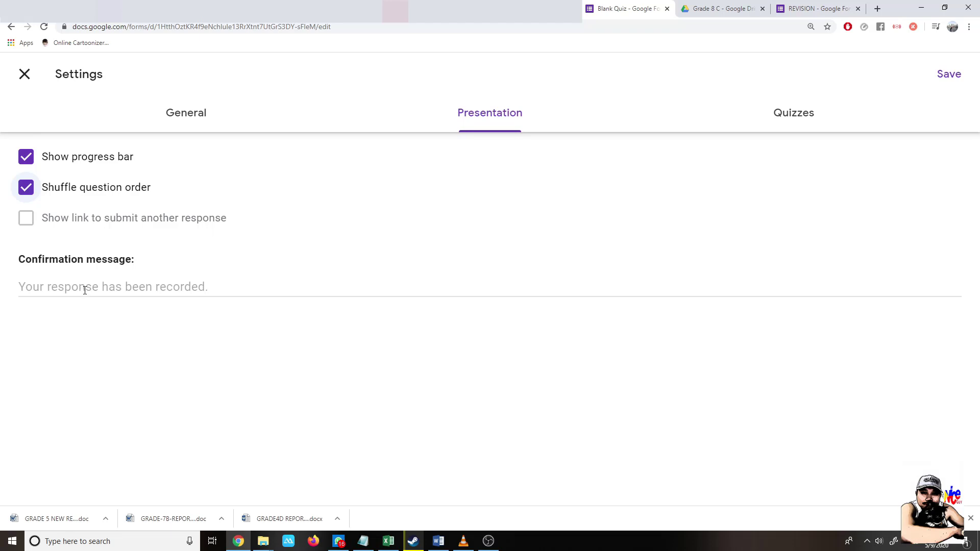
- Keep the form as a quiz, set grade release to "Later, after manual review" and save the settings
{"action": "left_click", "coordinate": [773, 126]}
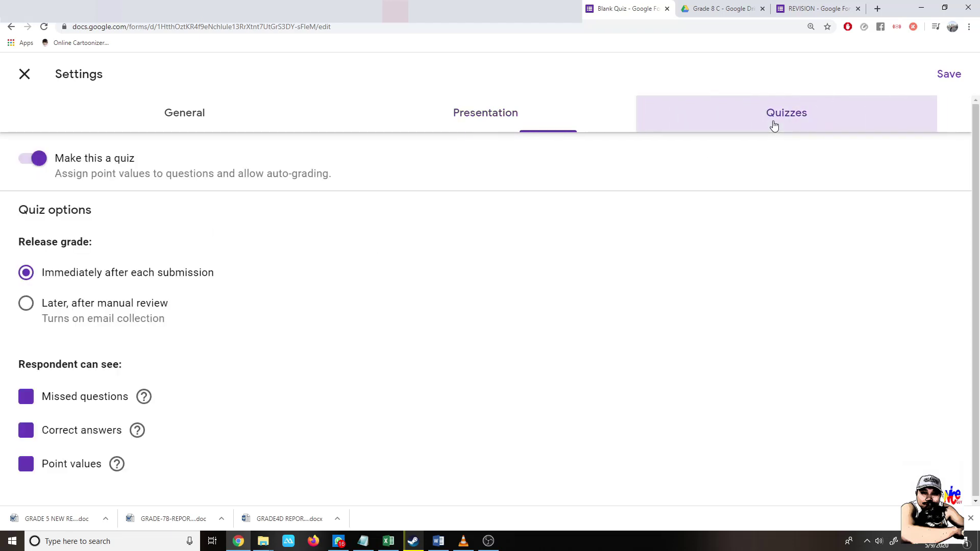
{"action": "left_click", "coordinate": [24, 162]}
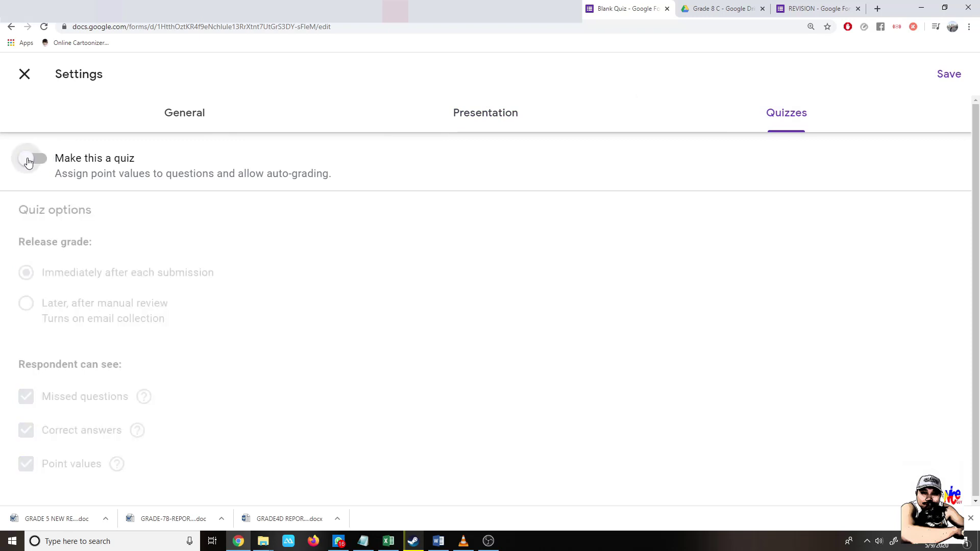
{"action": "left_click", "coordinate": [38, 160]}
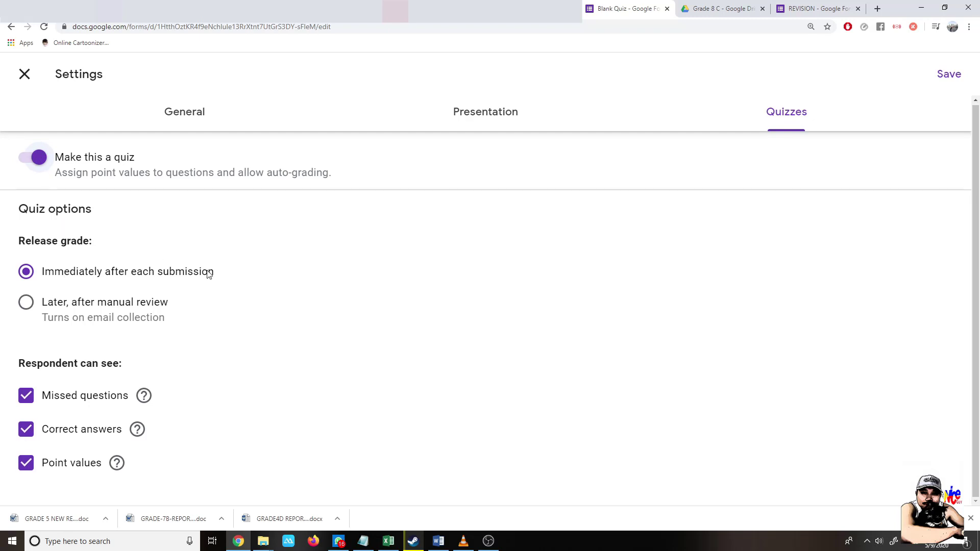
{"action": "left_click", "coordinate": [23, 304]}
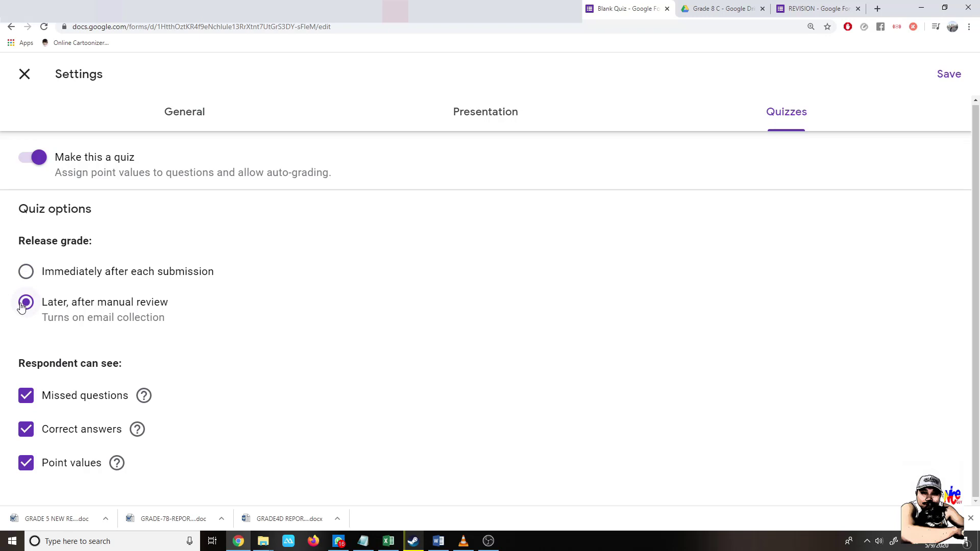
{"action": "left_click", "coordinate": [26, 274]}
{"action": "left_click", "coordinate": [27, 304]}
{"action": "left_click", "coordinate": [948, 75]}
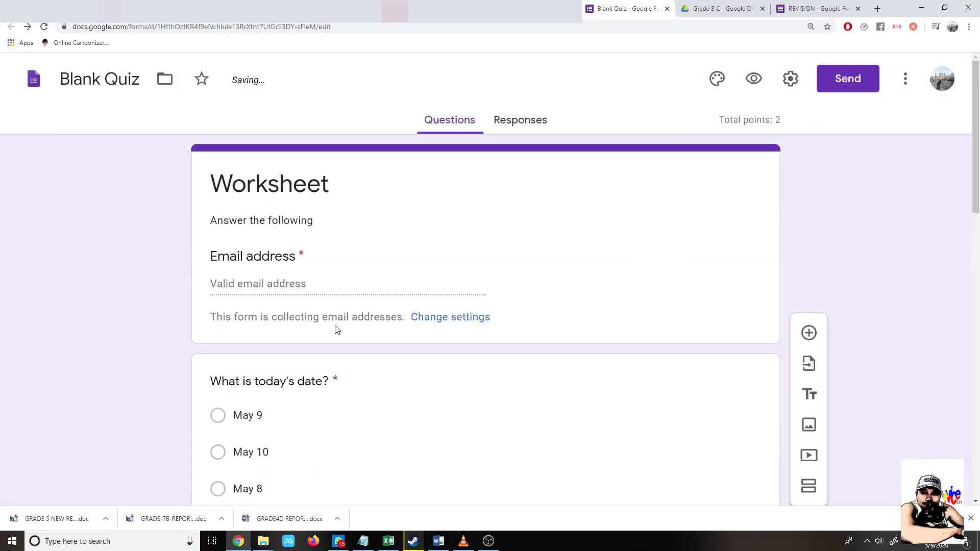
- Open the form's theme options, dismiss the header image chooser unchanged and set the theme color to dark blue
{"action": "scroll", "coordinate": [353, 355], "scroll_direction": "down", "scroll_amount": 4}
{"action": "scroll", "coordinate": [353, 356], "scroll_direction": "up", "scroll_amount": 4}
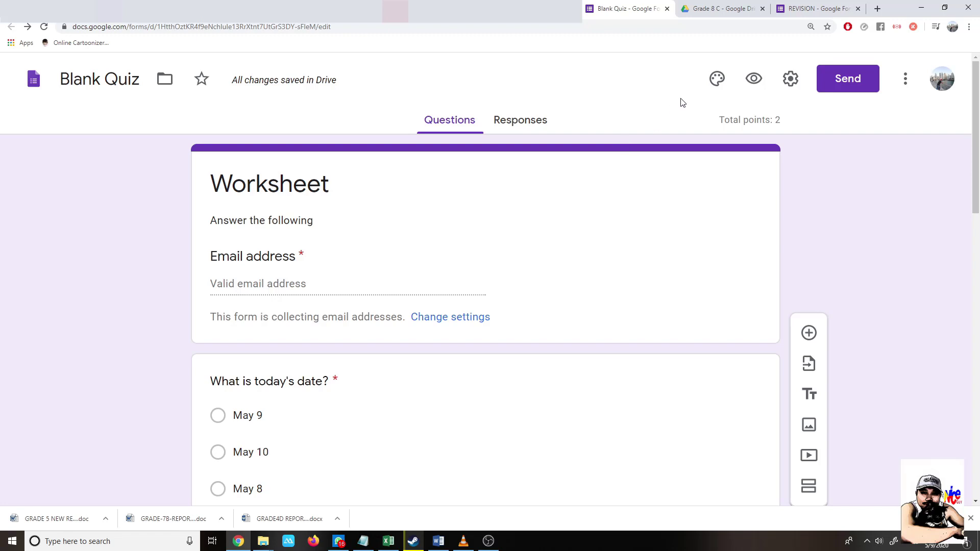
{"action": "left_click", "coordinate": [717, 82]}
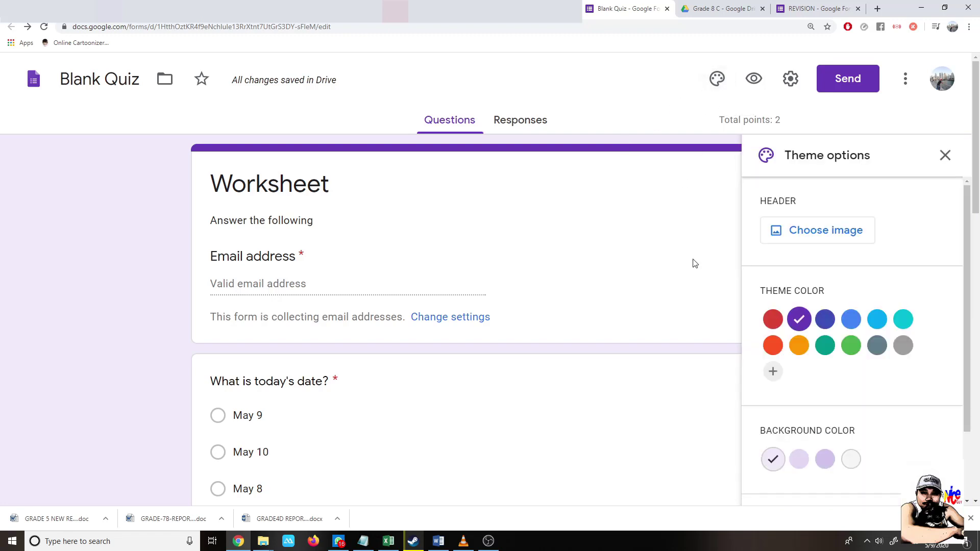
{"action": "left_click", "coordinate": [834, 231]}
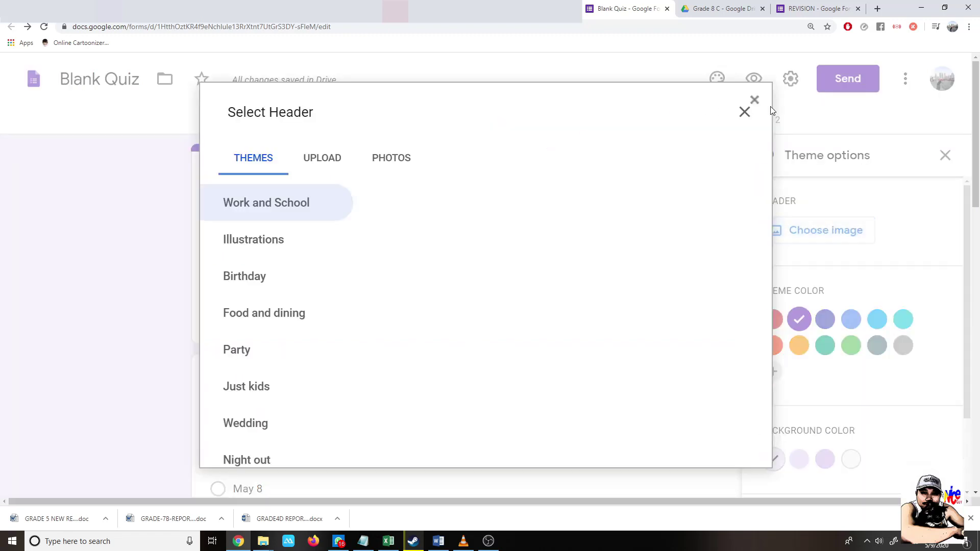
{"action": "left_click", "coordinate": [745, 110]}
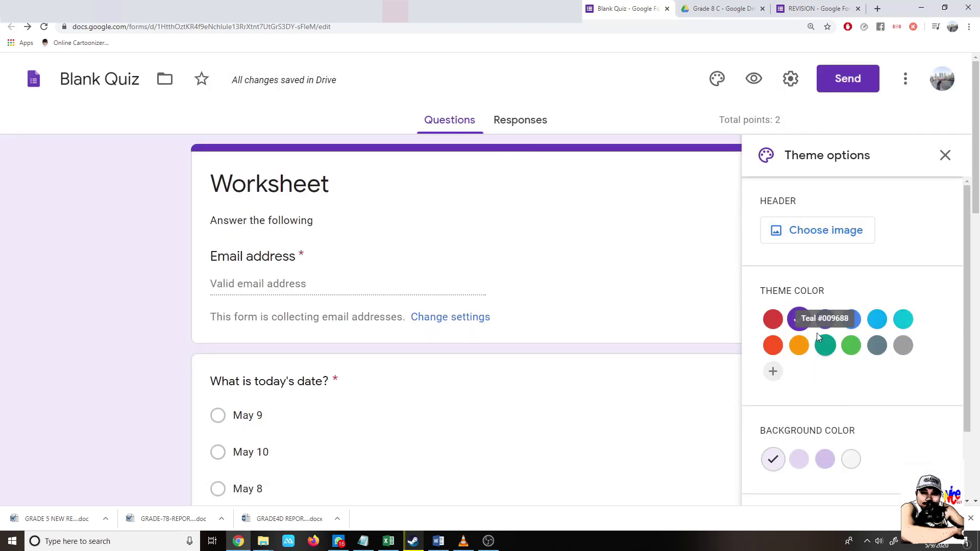
{"action": "left_click", "coordinate": [825, 320]}
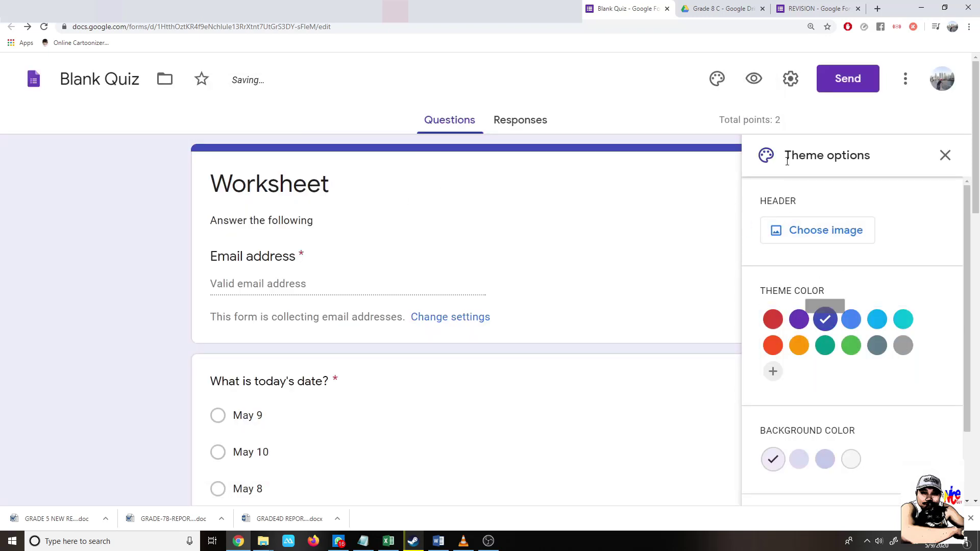
- Preview the Worksheet form, check the required email address field by leaving it empty, and close the preview without saving the response
{"action": "left_click", "coordinate": [754, 79]}
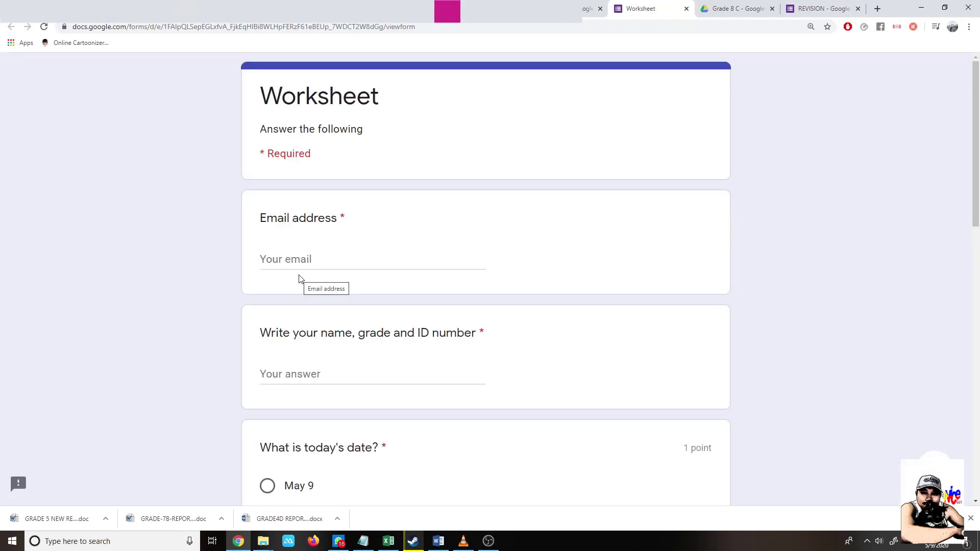
{"action": "left_click", "coordinate": [286, 259]}
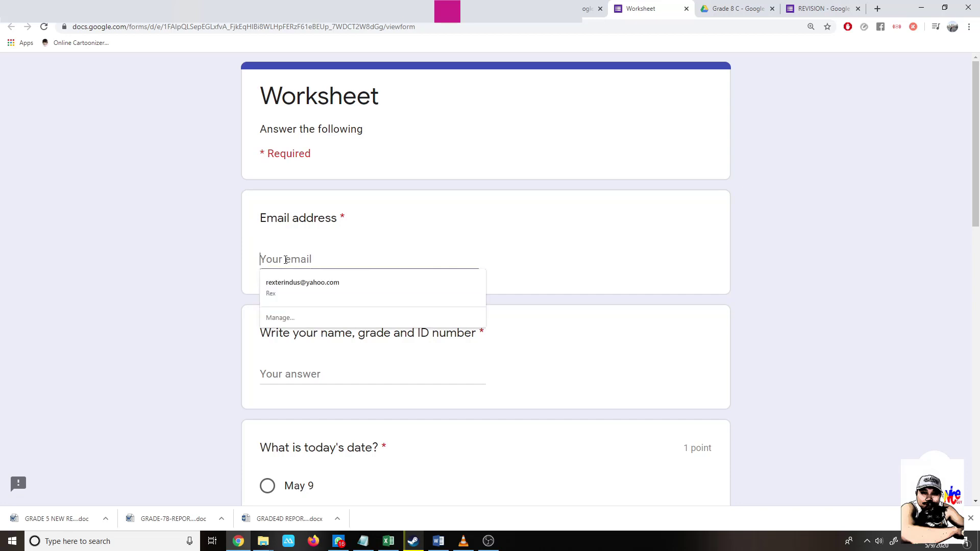
{"action": "left_click", "coordinate": [157, 263]}
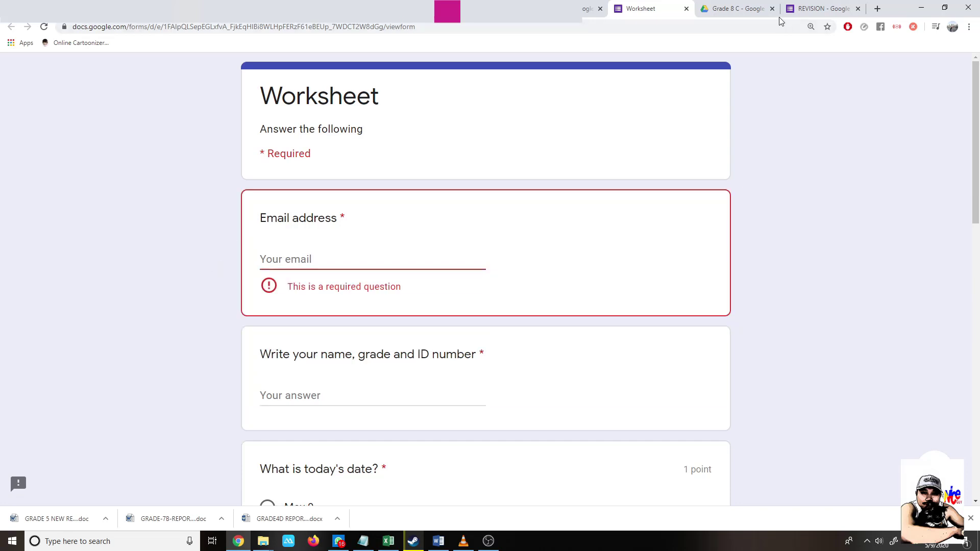
{"action": "left_click", "coordinate": [687, 9]}
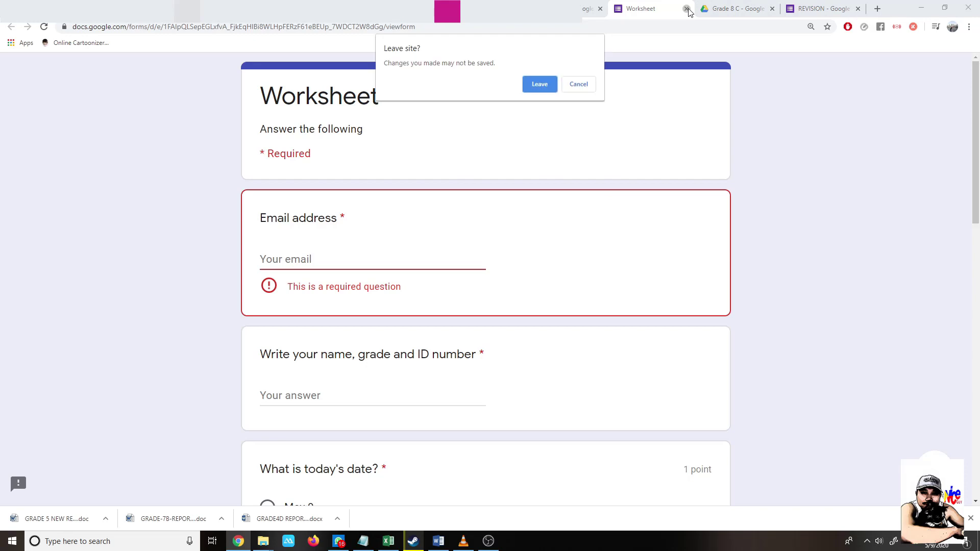
{"action": "left_click", "coordinate": [527, 85]}
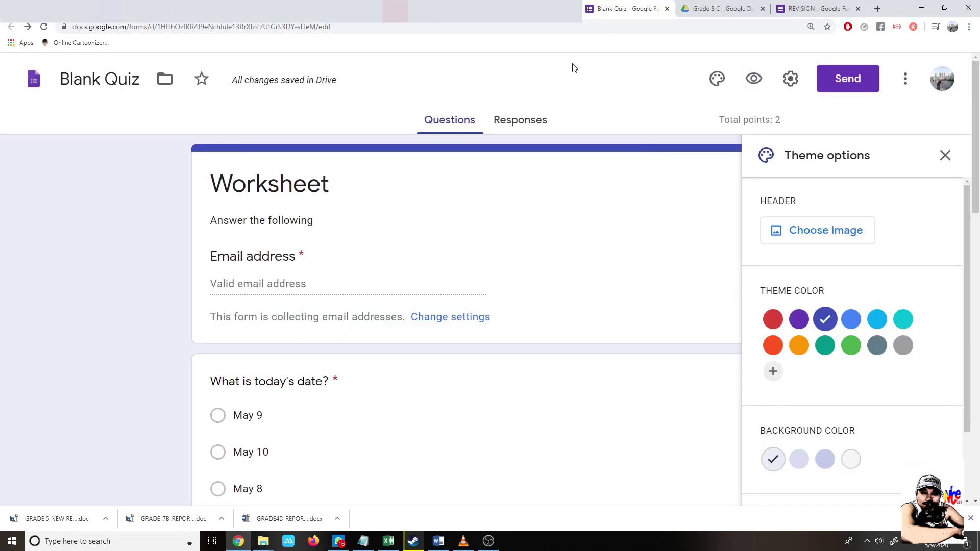
- Close the form editor, return to the Worksheet assignment in Classroom and check its attached Blank Quiz form
{"action": "left_click", "coordinate": [667, 9]}
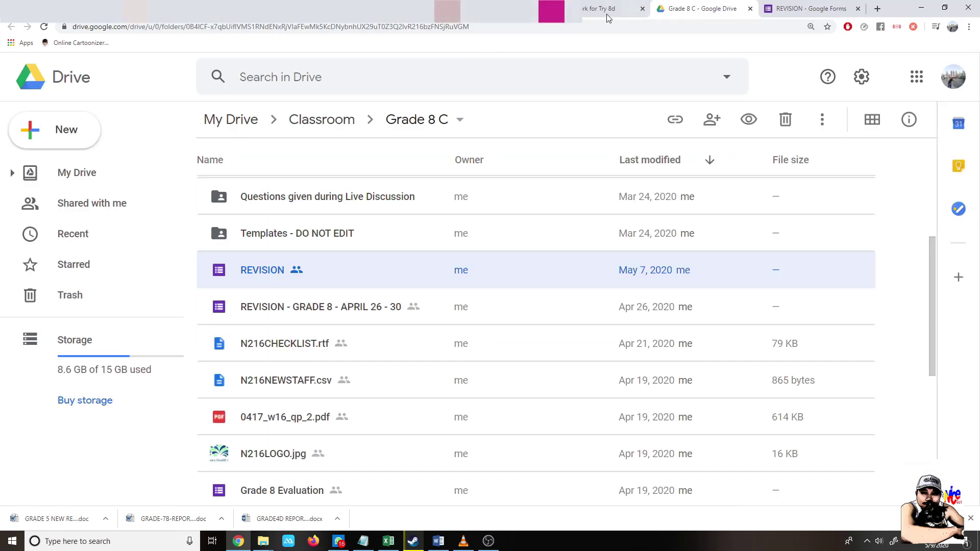
{"action": "left_click", "coordinate": [604, 13]}
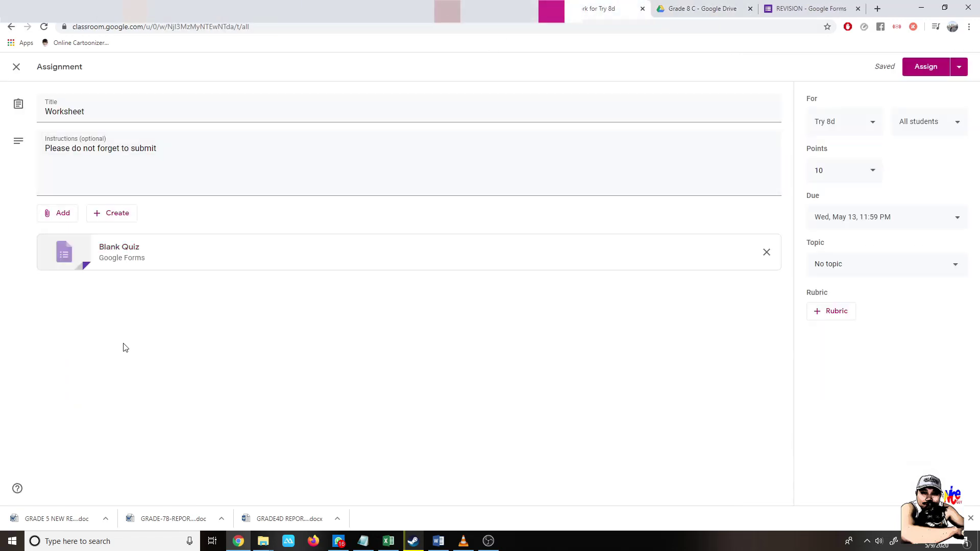
{"action": "left_click", "coordinate": [118, 258]}
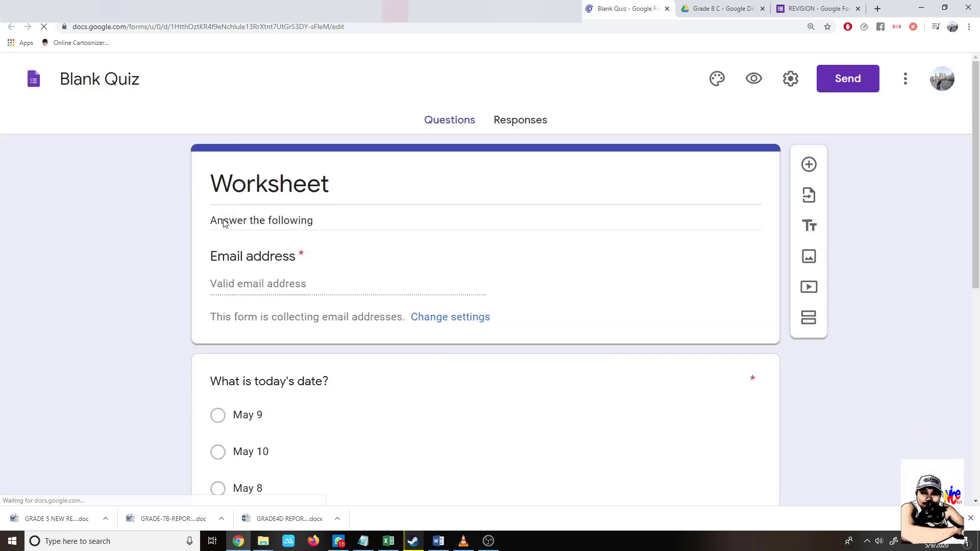
{"action": "left_click", "coordinate": [71, 79]}
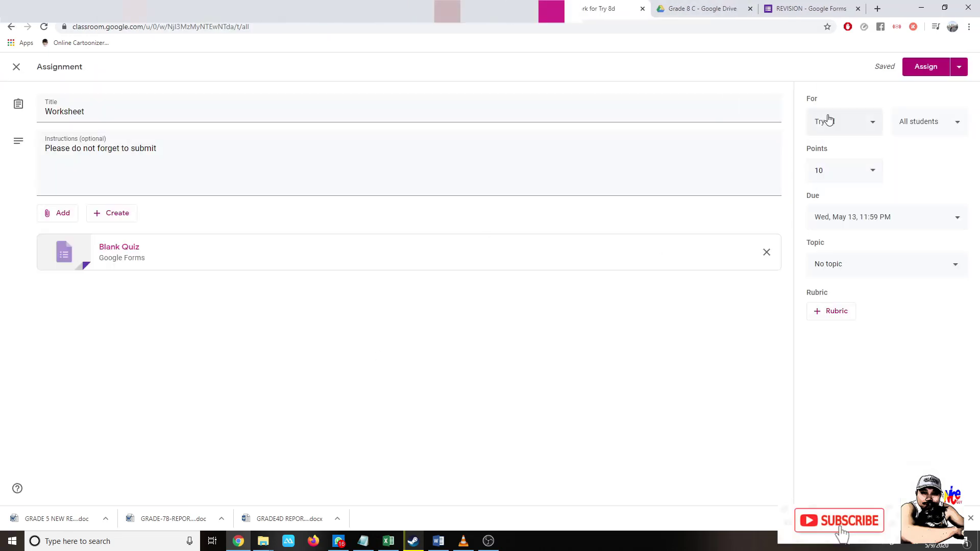
- Schedule the Worksheet assignment for May 10, 2020 at 8:00 AM
{"action": "left_click", "coordinate": [959, 67]}
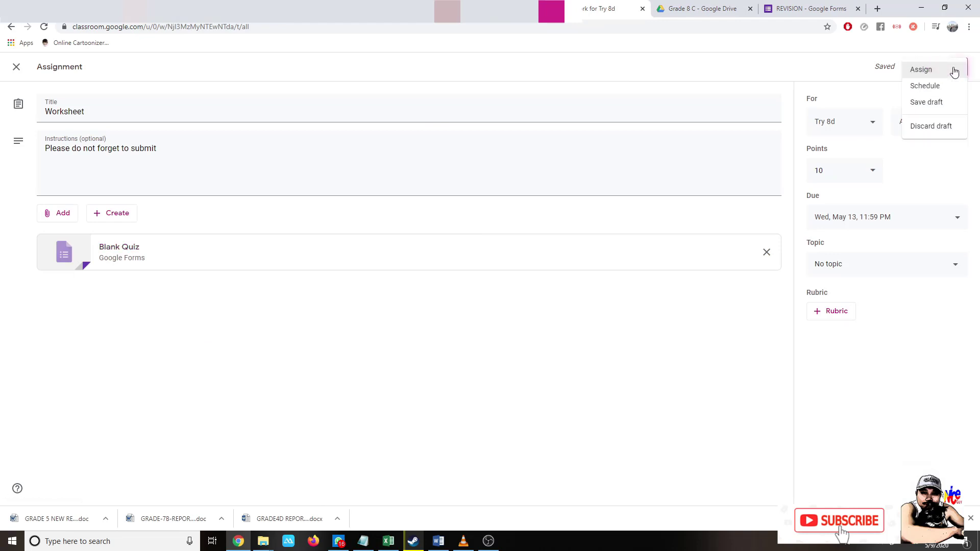
{"action": "left_click", "coordinate": [926, 87]}
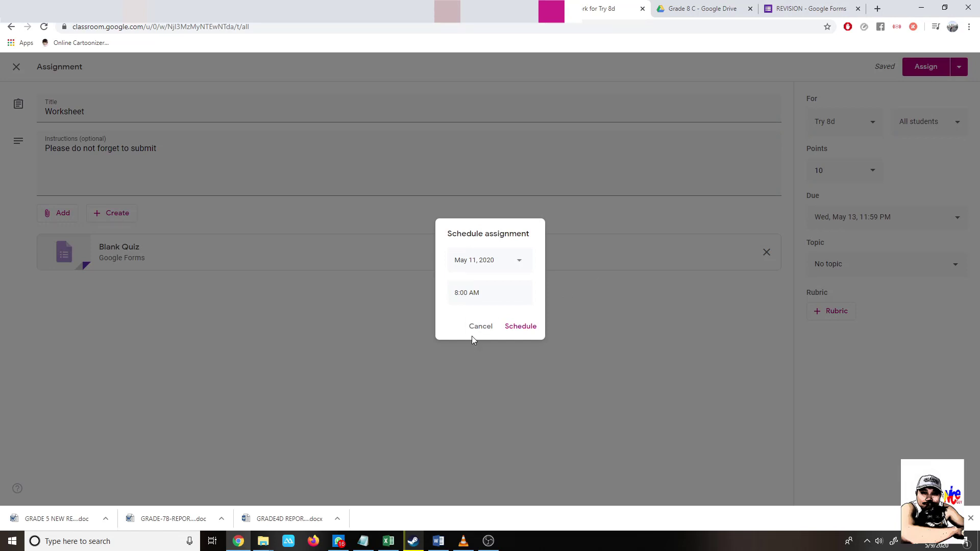
{"action": "left_click", "coordinate": [511, 264]}
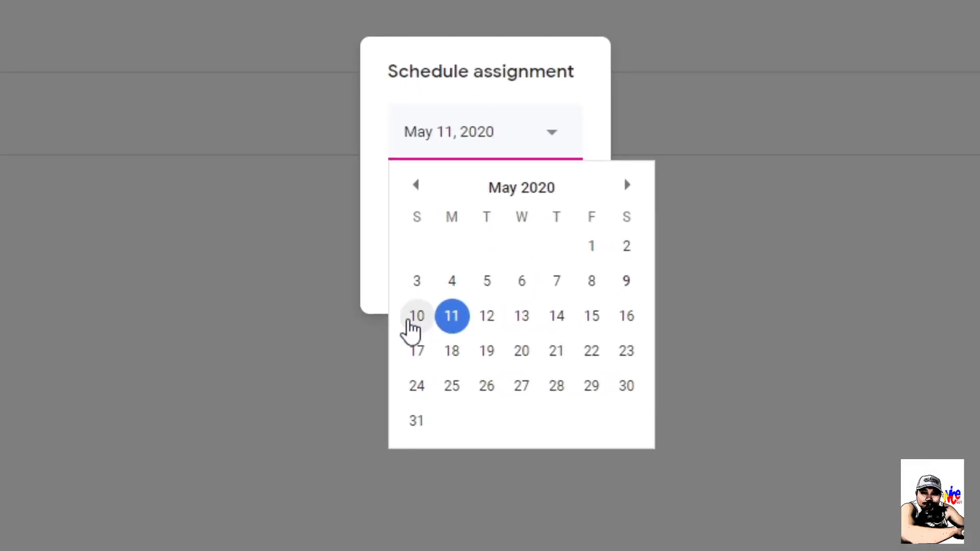
{"action": "left_click", "coordinate": [410, 321]}
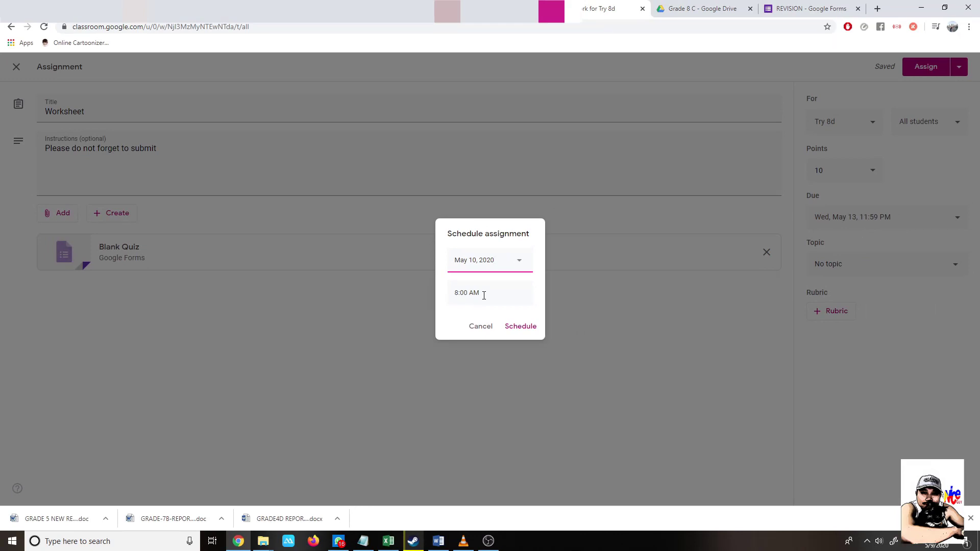
{"action": "left_click", "coordinate": [517, 332]}
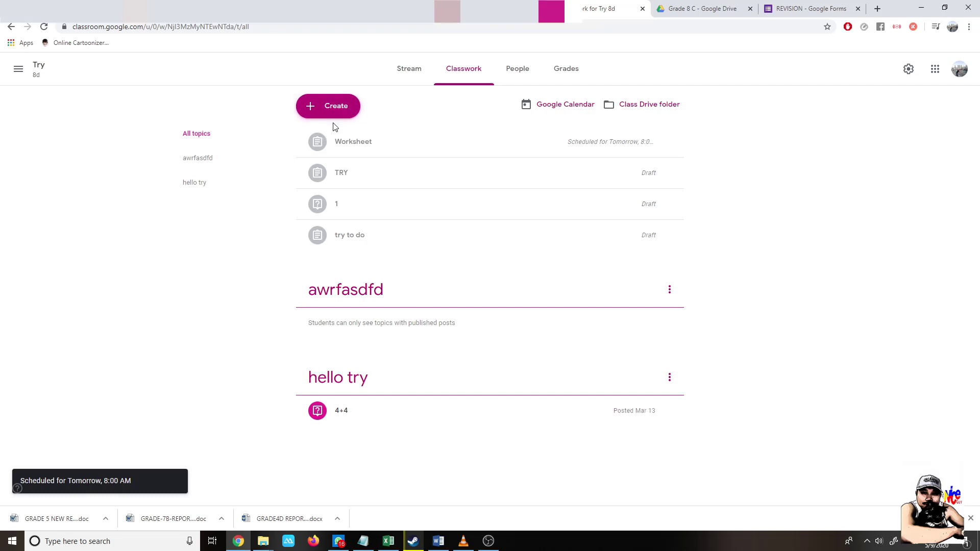
- Return to the class list, open the Grade 8ICTBOYS class and look through its classwork topics and assignments
{"action": "left_click", "coordinate": [18, 69]}
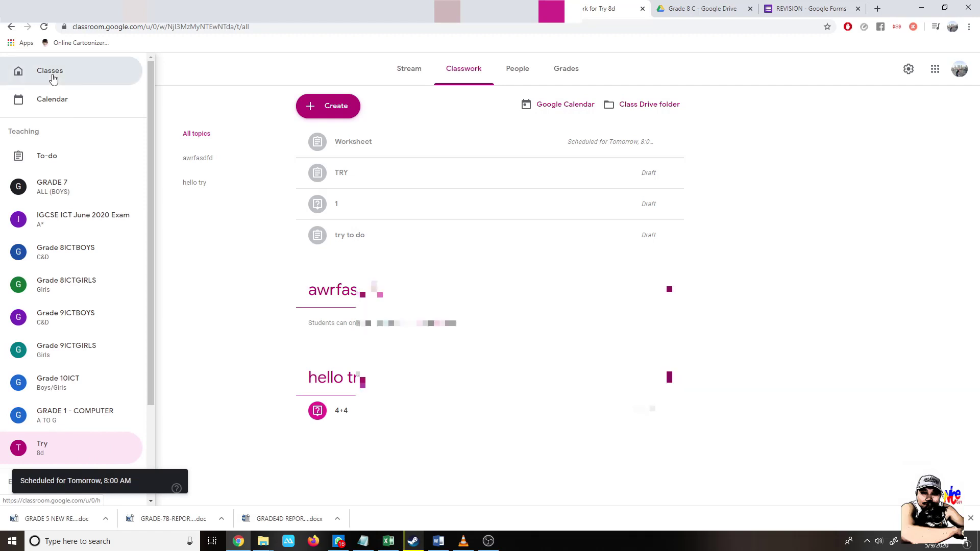
{"action": "left_click", "coordinate": [51, 72]}
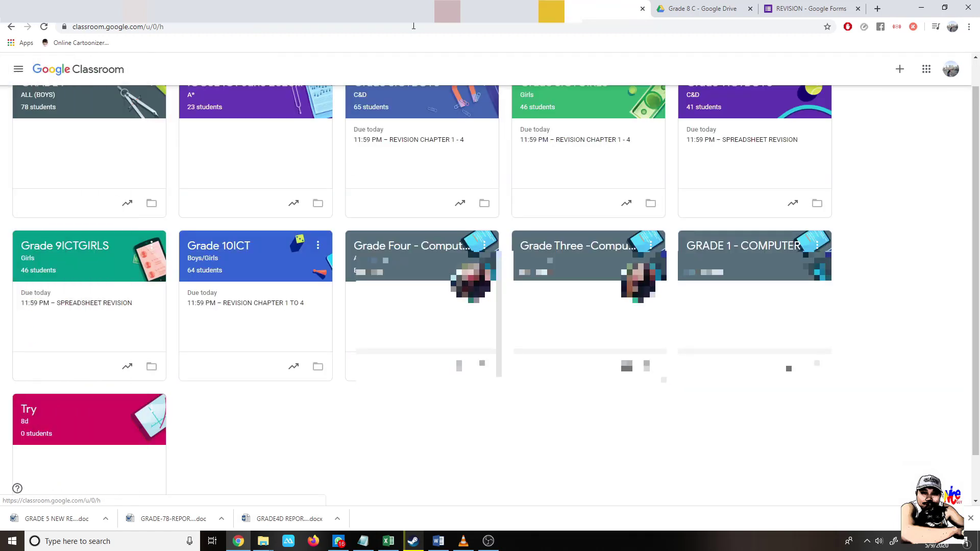
{"action": "left_click", "coordinate": [751, 8]}
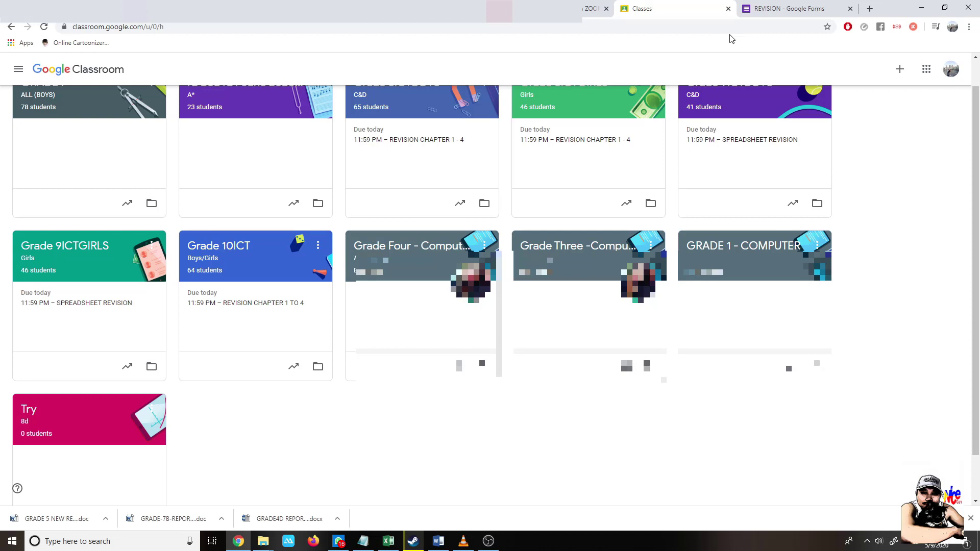
{"action": "scroll", "coordinate": [534, 213], "scroll_direction": "up", "scroll_amount": 1}
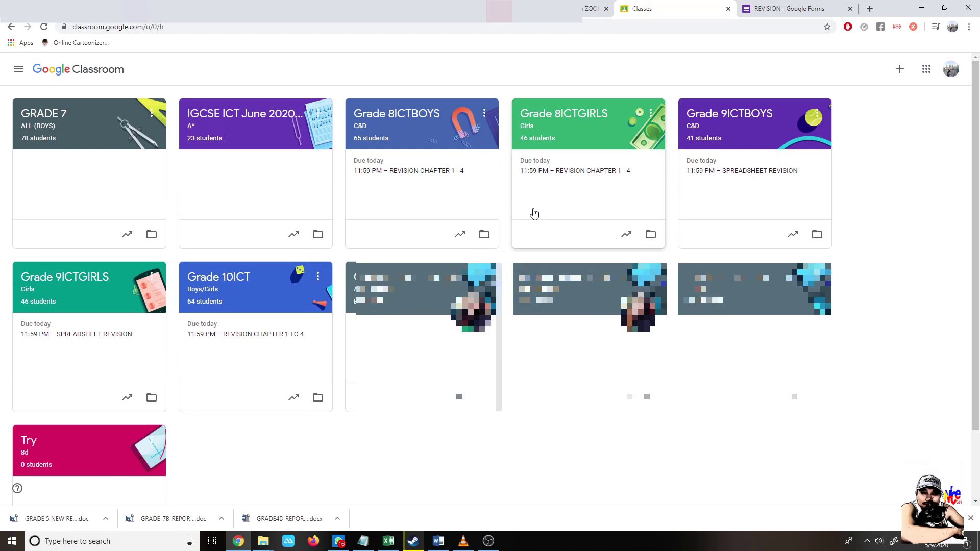
{"action": "left_click", "coordinate": [375, 116]}
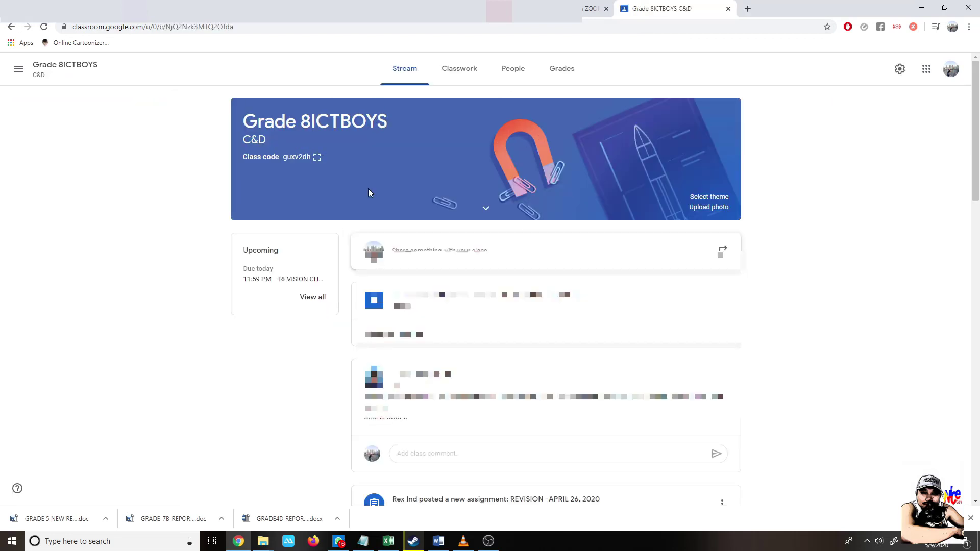
{"action": "left_click", "coordinate": [454, 75]}
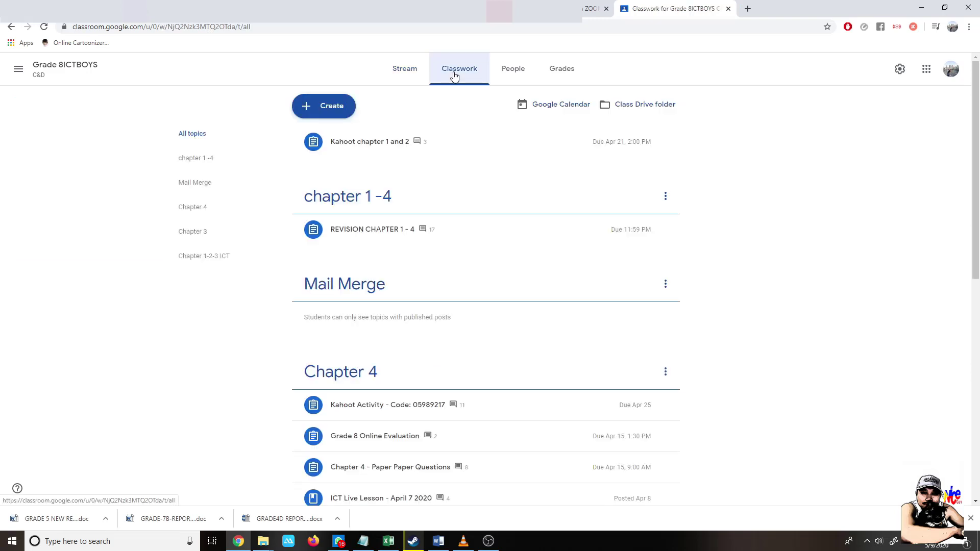
{"action": "scroll", "coordinate": [265, 302], "scroll_direction": "down", "scroll_amount": 9}
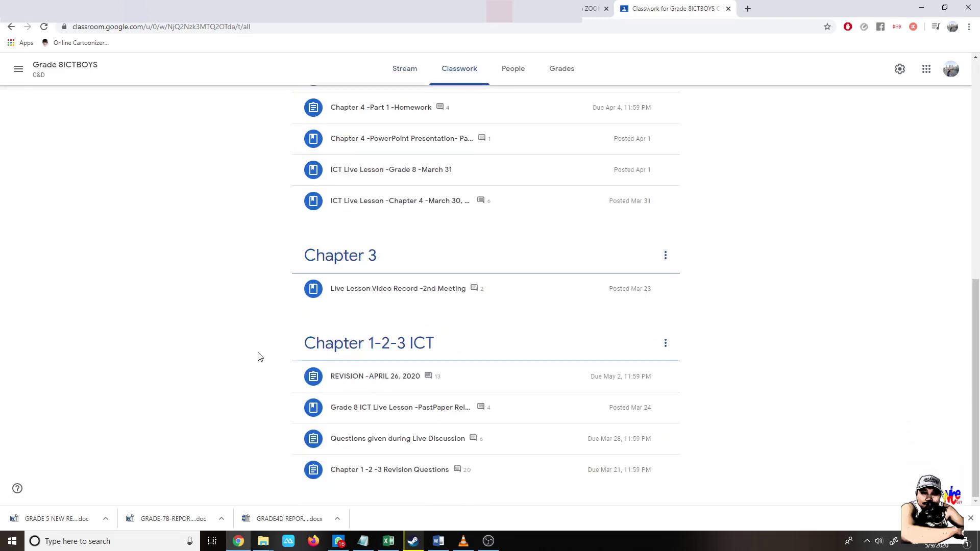
{"action": "scroll", "coordinate": [258, 369], "scroll_direction": "up", "scroll_amount": 10}
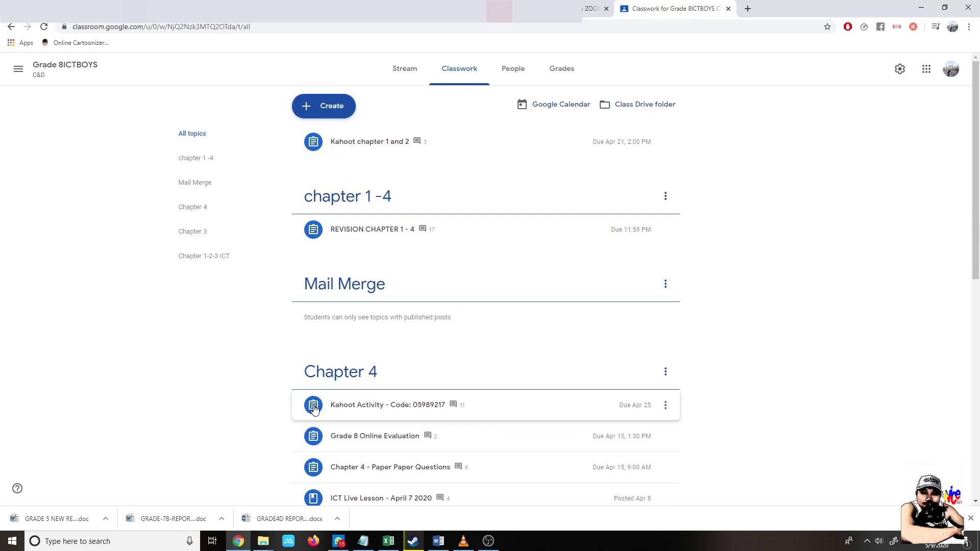
- Open the Grade 8ICTBOYS class Drive folder and open the REVISION form from it
{"action": "left_click", "coordinate": [636, 107]}
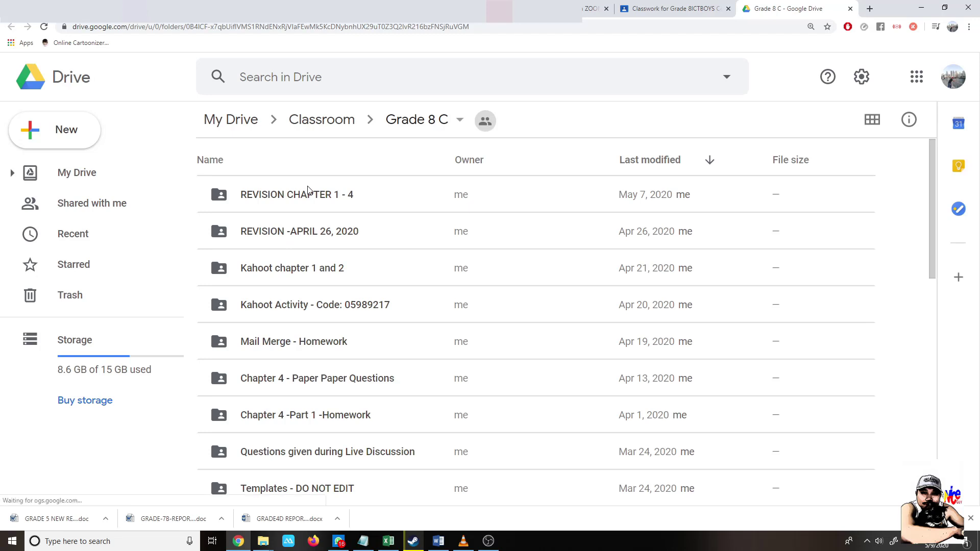
{"action": "scroll", "coordinate": [237, 286], "scroll_direction": "down", "scroll_amount": 5}
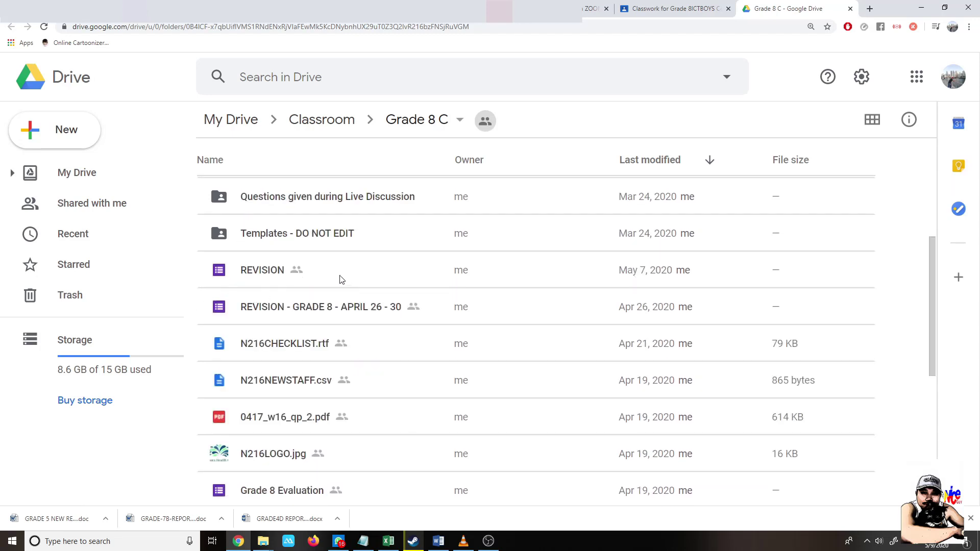
{"action": "double_click", "coordinate": [274, 272]}
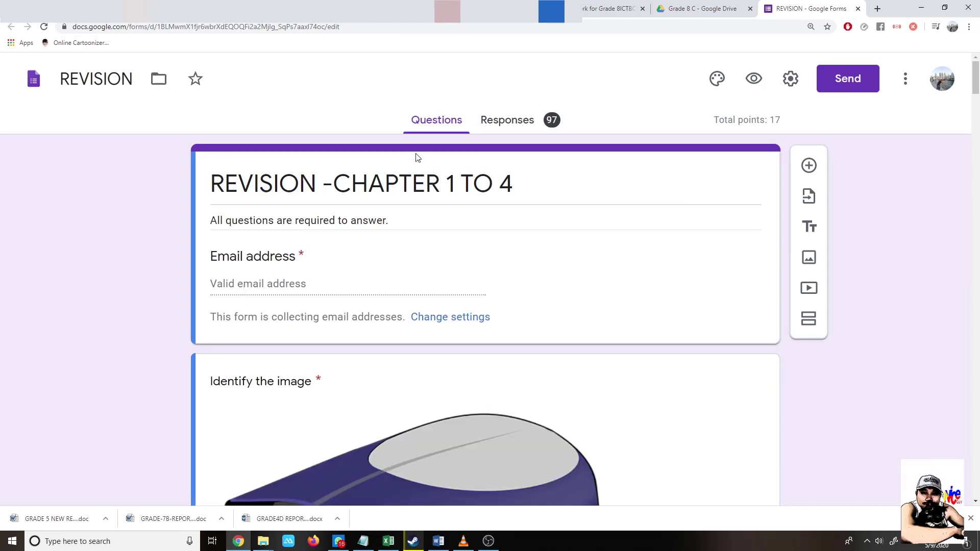
- Look over the REVISION form's questions and examine the insights and points distribution in its response summary
{"action": "scroll", "coordinate": [354, 354], "scroll_direction": "down", "scroll_amount": 4}
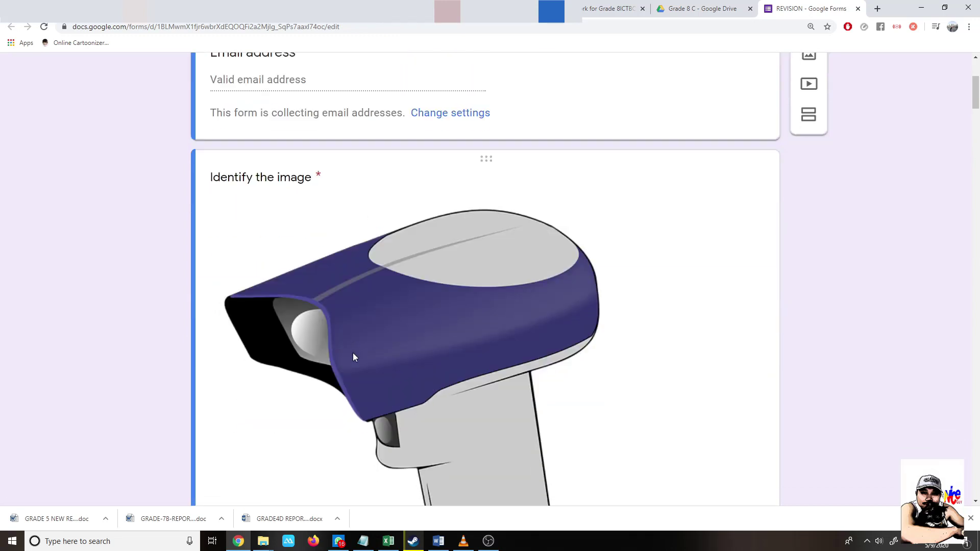
{"action": "scroll", "coordinate": [354, 355], "scroll_direction": "up", "scroll_amount": 4}
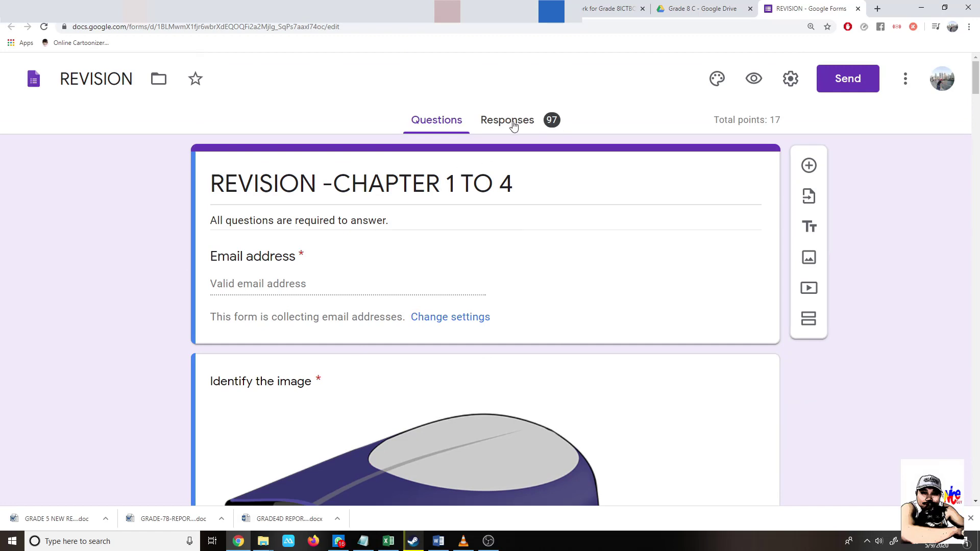
{"action": "left_click", "coordinate": [513, 126]}
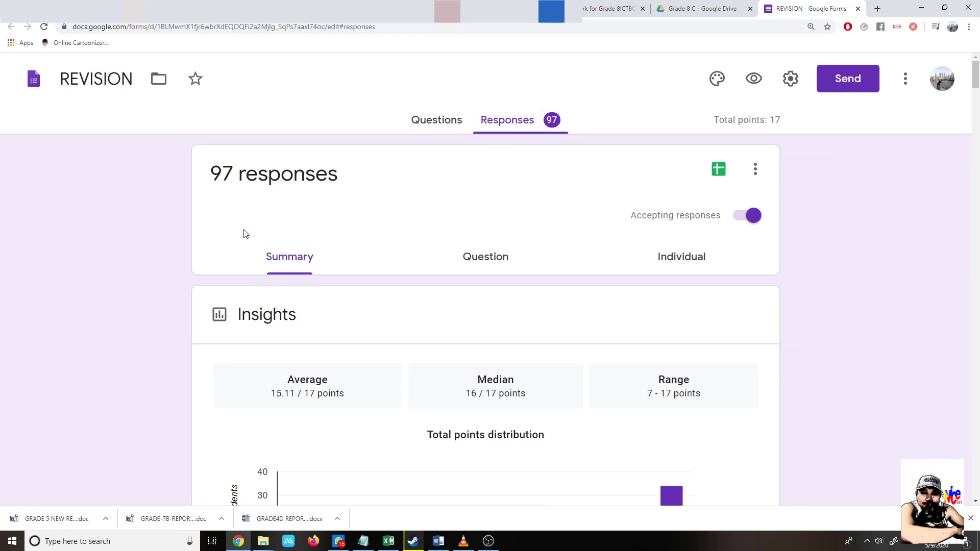
{"action": "scroll", "coordinate": [245, 239], "scroll_direction": "down", "scroll_amount": 2}
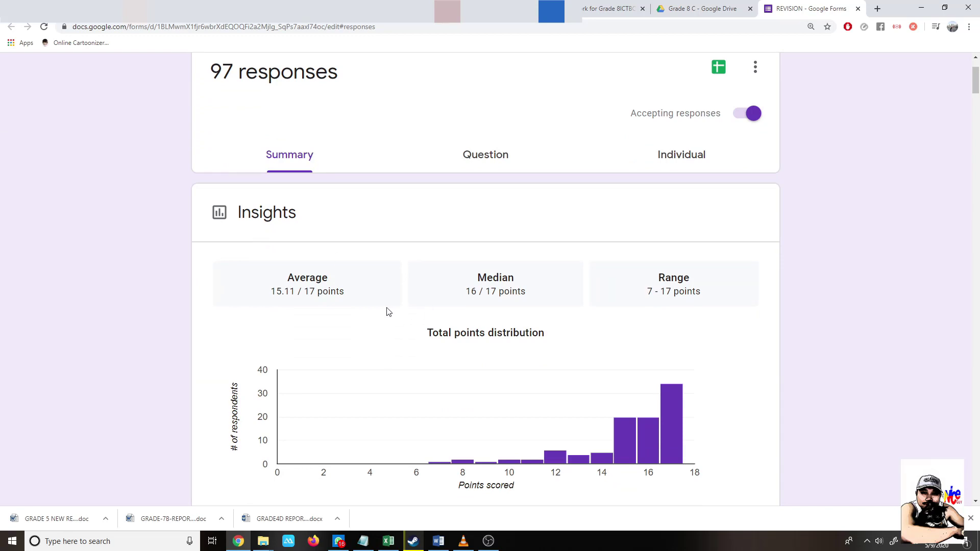
{"action": "scroll", "coordinate": [415, 370], "scroll_direction": "down", "scroll_amount": 1}
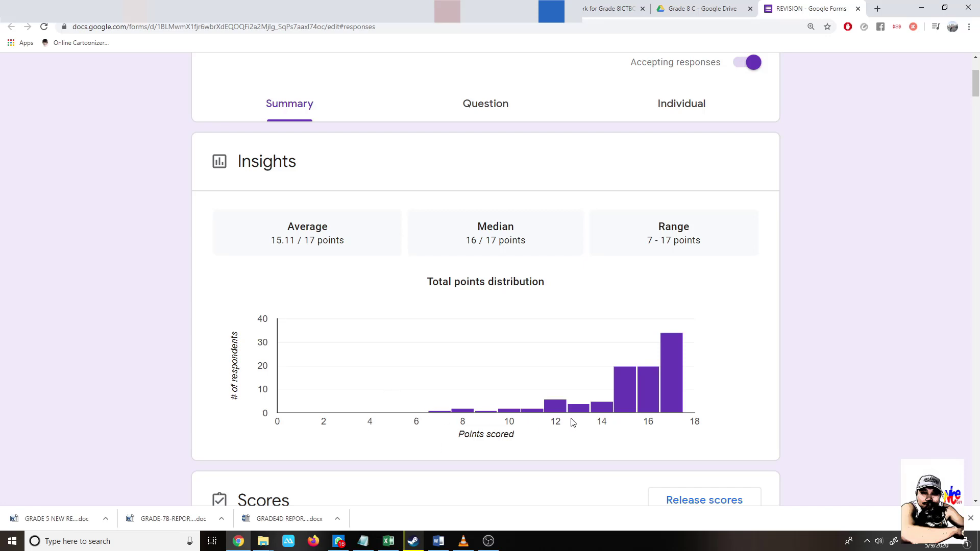
- Examine the points distribution, the Scores list and the answer charts for the Identify the image questions in the response summary
{"action": "mouse_move", "coordinate": [670, 399]}
{"action": "scroll", "coordinate": [150, 336], "scroll_direction": "down", "scroll_amount": 4}
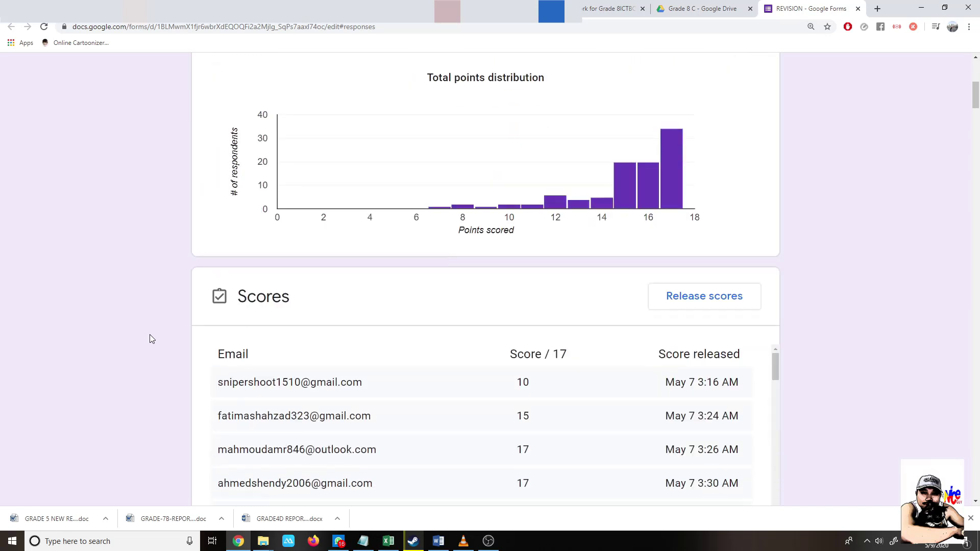
{"action": "scroll", "coordinate": [150, 336], "scroll_direction": "down", "scroll_amount": 15}
{"action": "scroll", "coordinate": [150, 336], "scroll_direction": "down", "scroll_amount": 1}
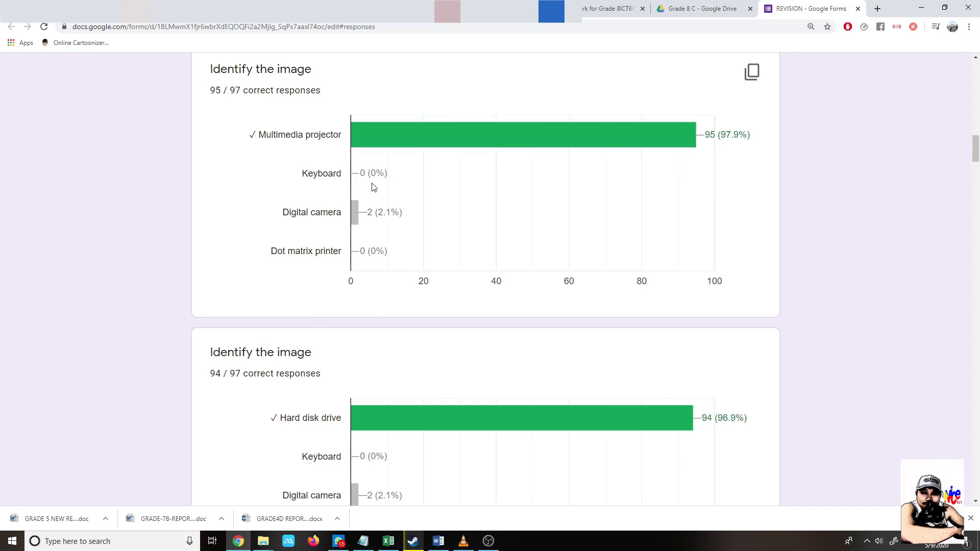
{"action": "mouse_move", "coordinate": [353, 219]}
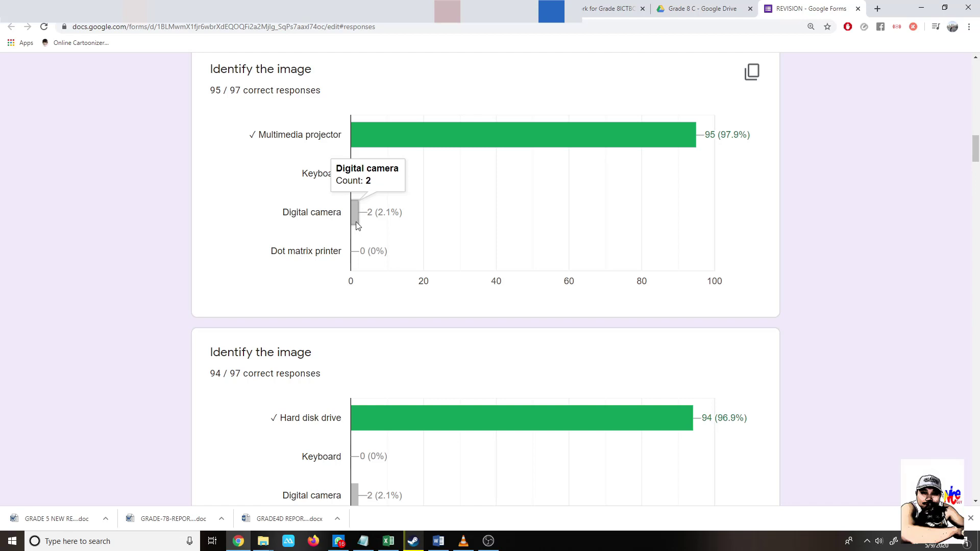
{"action": "scroll", "coordinate": [340, 248], "scroll_direction": "up", "scroll_amount": 3}
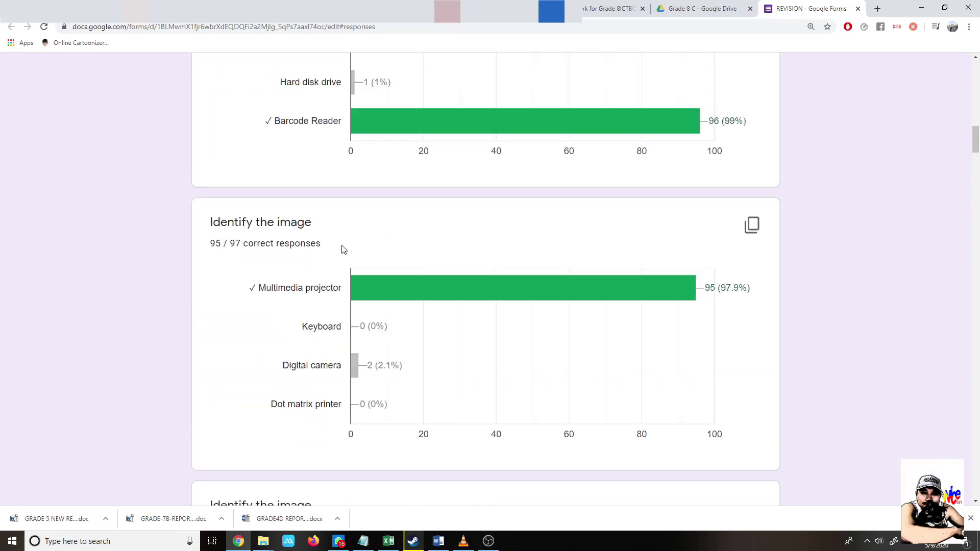
{"action": "scroll", "coordinate": [342, 249], "scroll_direction": "up", "scroll_amount": 3}
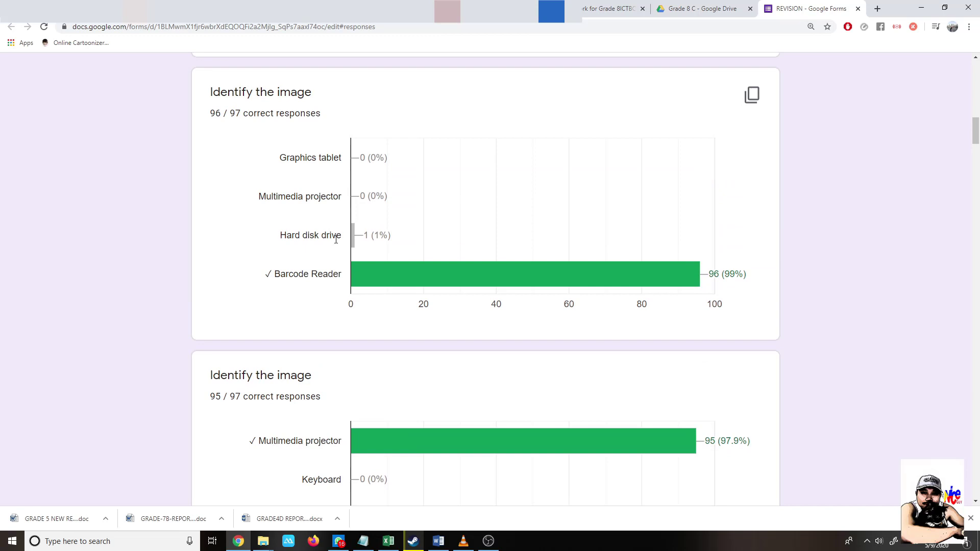
{"action": "mouse_move", "coordinate": [356, 242]}
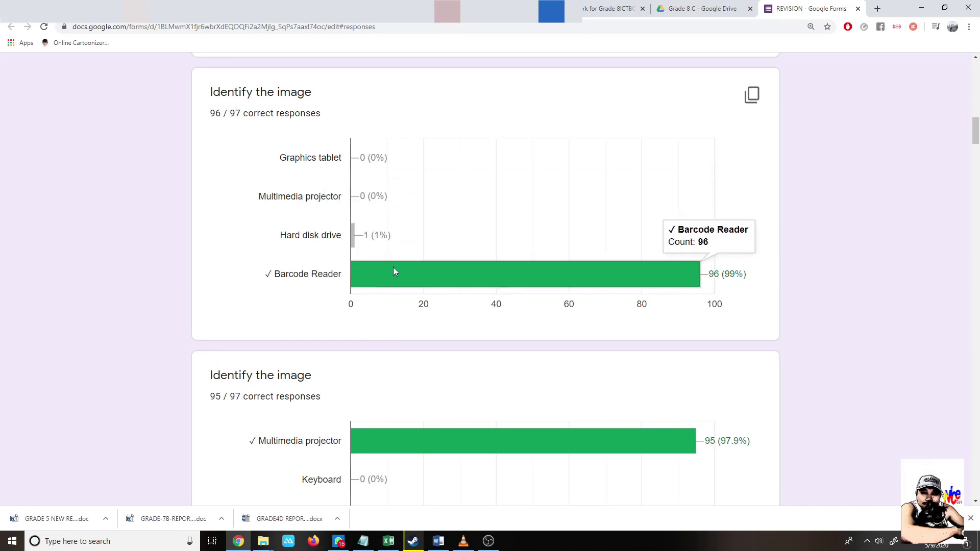
{"action": "scroll", "coordinate": [325, 303], "scroll_direction": "up", "scroll_amount": 2}
{"action": "scroll", "coordinate": [325, 302], "scroll_direction": "up", "scroll_amount": 8}
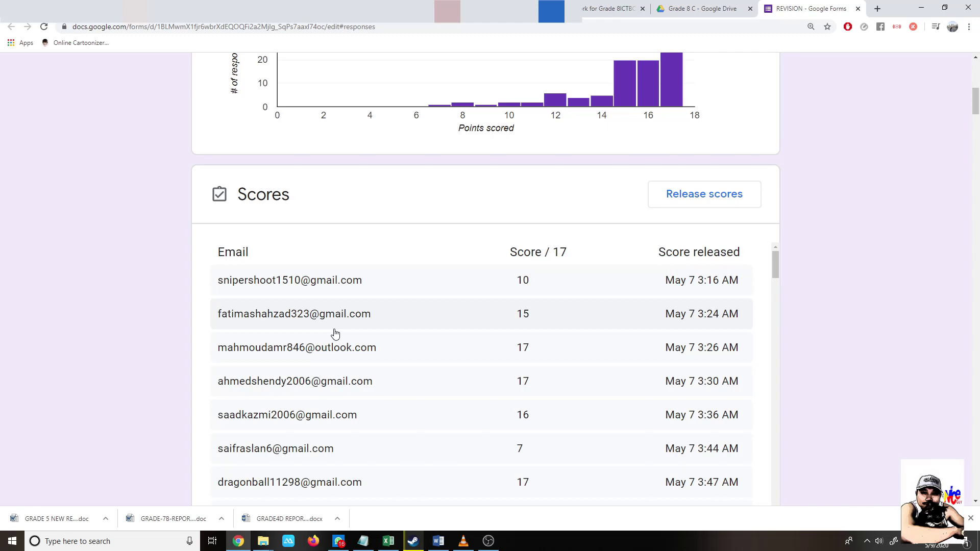
{"action": "scroll", "coordinate": [275, 396], "scroll_direction": "up", "scroll_amount": 6}
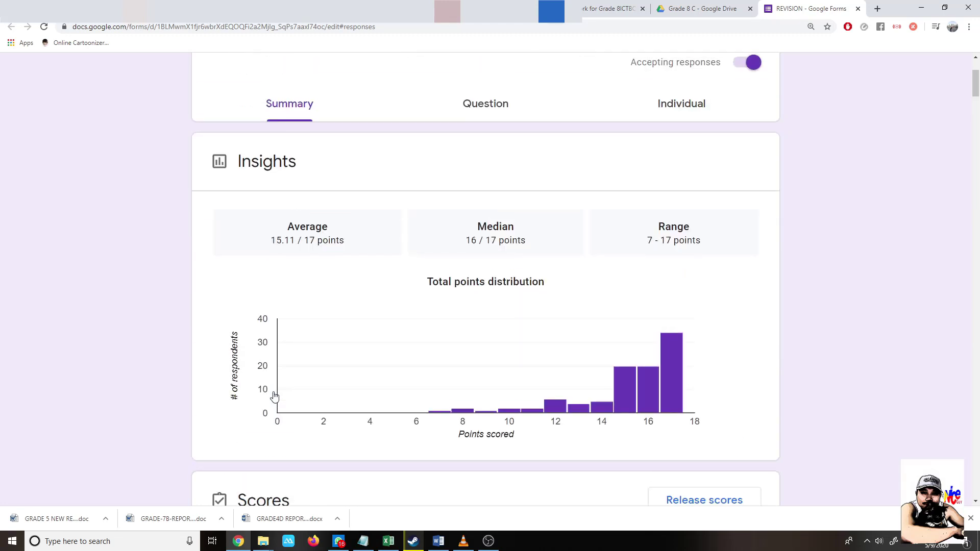
{"action": "scroll", "coordinate": [275, 395], "scroll_direction": "down", "scroll_amount": 1}
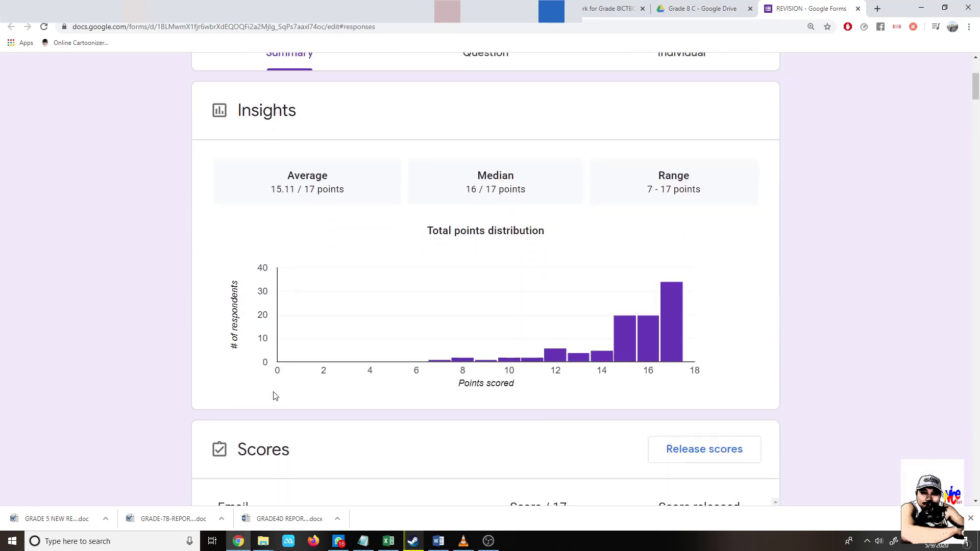
{"action": "scroll", "coordinate": [274, 396], "scroll_direction": "up", "scroll_amount": 3}
{"action": "scroll", "coordinate": [274, 395], "scroll_direction": "up", "scroll_amount": 2}
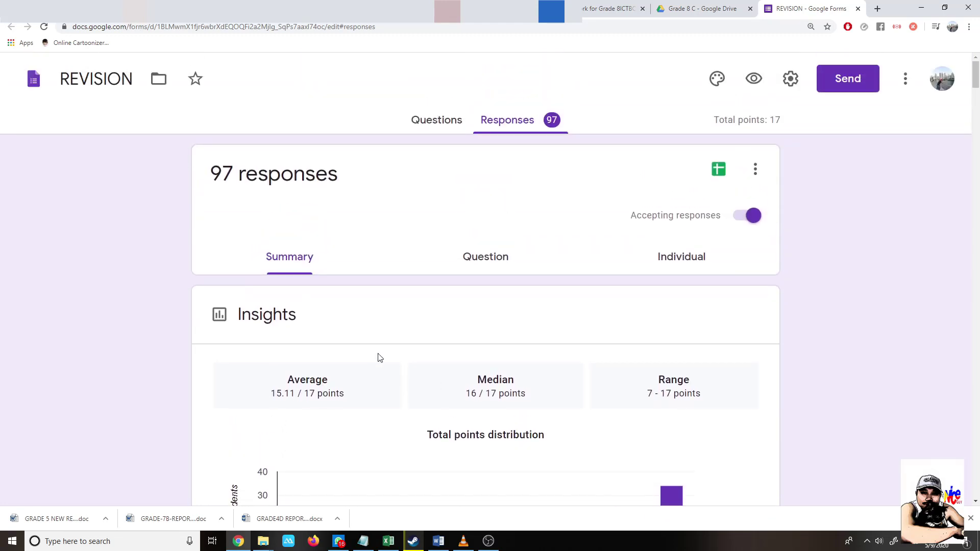
- Open the individual responses and read through the first student's marked answers to the end of the form
{"action": "left_click", "coordinate": [685, 260]}
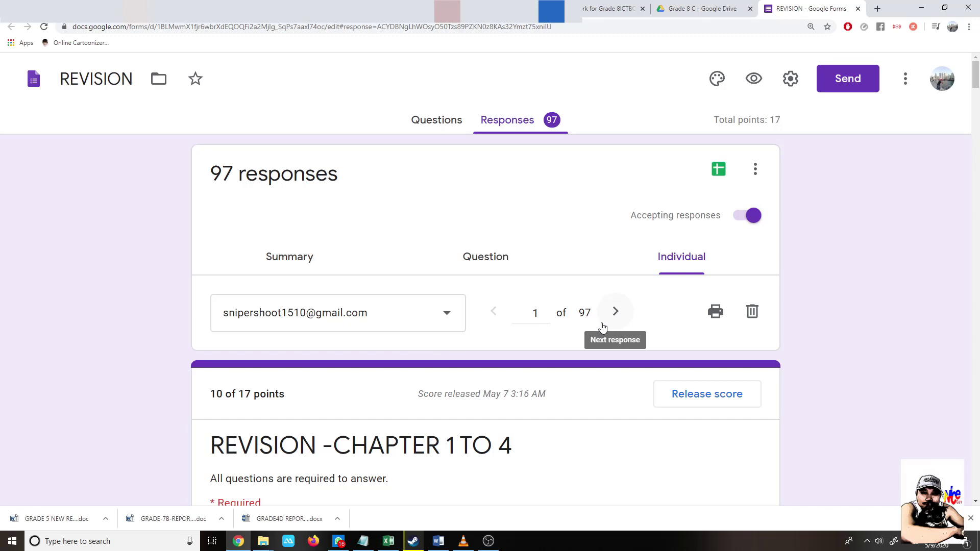
{"action": "scroll", "coordinate": [602, 327], "scroll_direction": "down", "scroll_amount": 10}
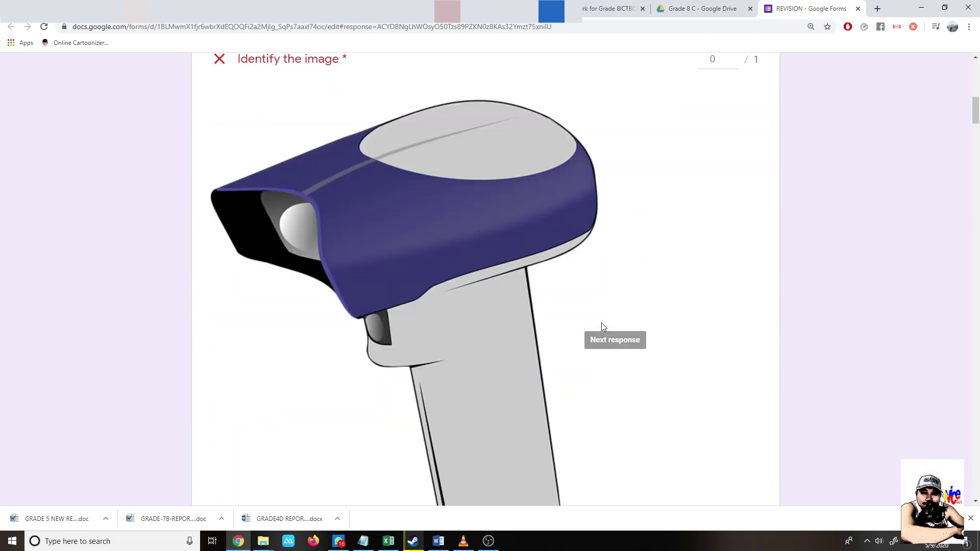
{"action": "scroll", "coordinate": [603, 327], "scroll_direction": "up", "scroll_amount": 1}
{"action": "scroll", "coordinate": [603, 327], "scroll_direction": "down", "scroll_amount": 10}
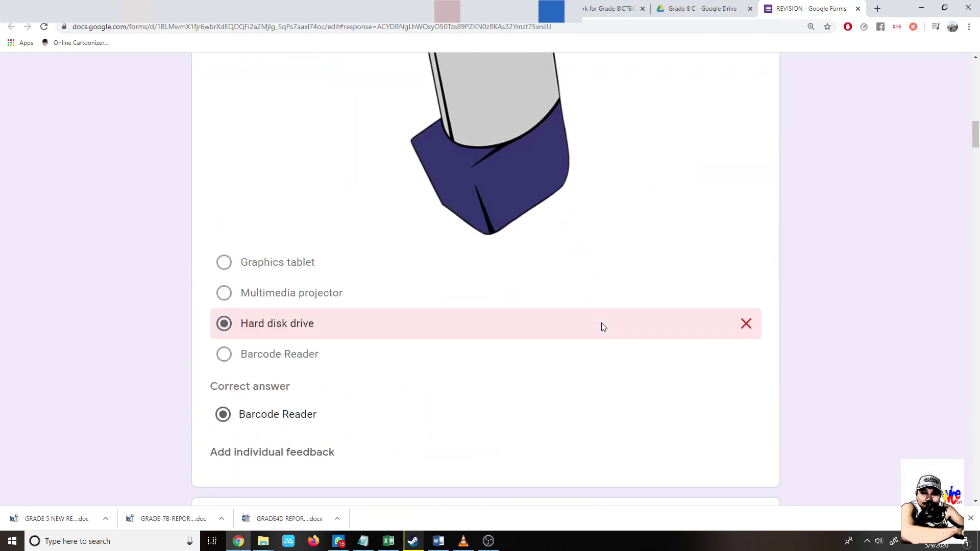
{"action": "scroll", "coordinate": [601, 323], "scroll_direction": "down", "scroll_amount": 15}
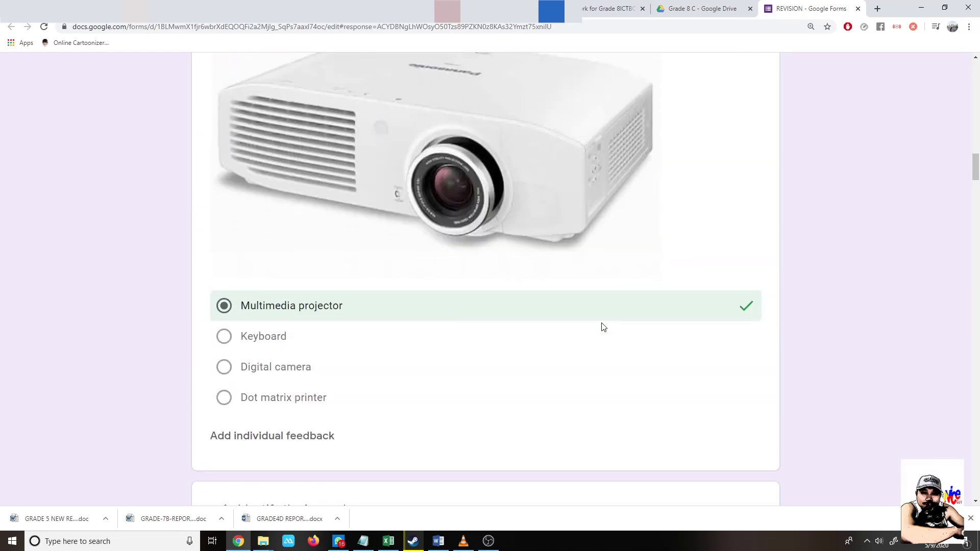
{"action": "scroll", "coordinate": [602, 323], "scroll_direction": "down", "scroll_amount": 15}
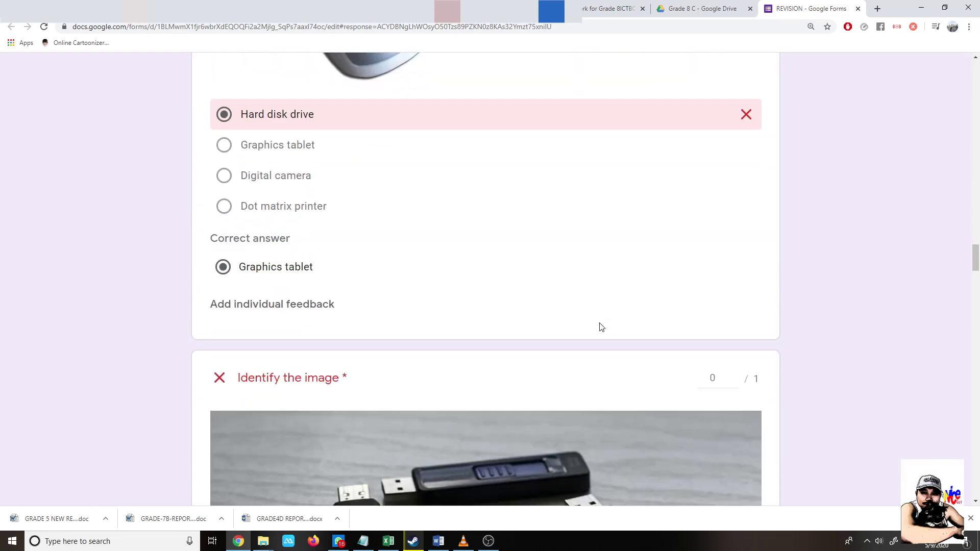
{"action": "scroll", "coordinate": [600, 328], "scroll_direction": "down", "scroll_amount": 8}
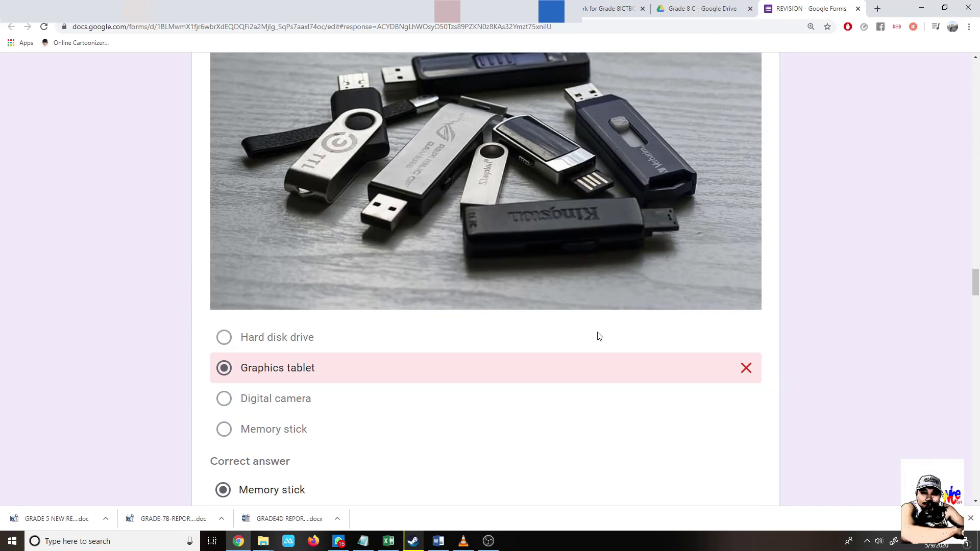
{"action": "scroll", "coordinate": [599, 330], "scroll_direction": "down", "scroll_amount": 5}
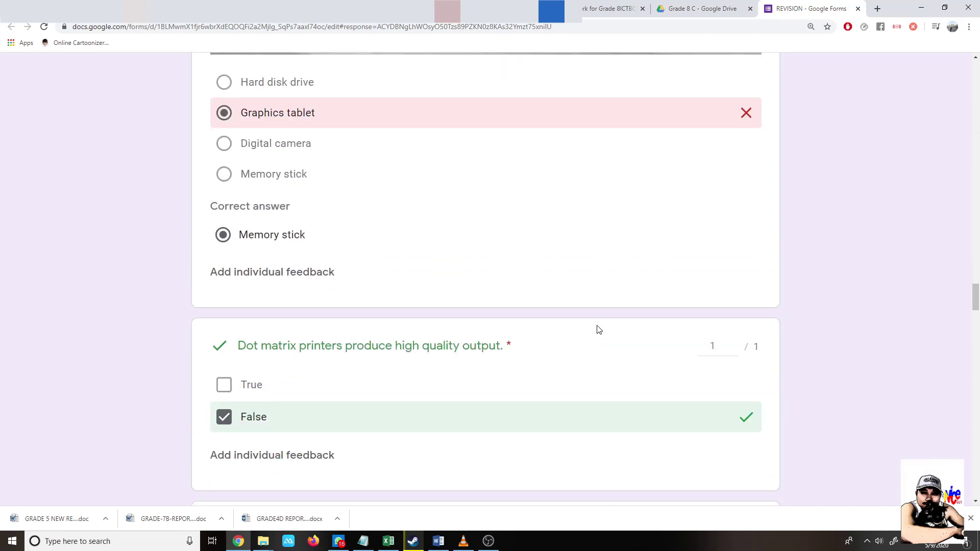
{"action": "scroll", "coordinate": [601, 339], "scroll_direction": "down", "scroll_amount": 10}
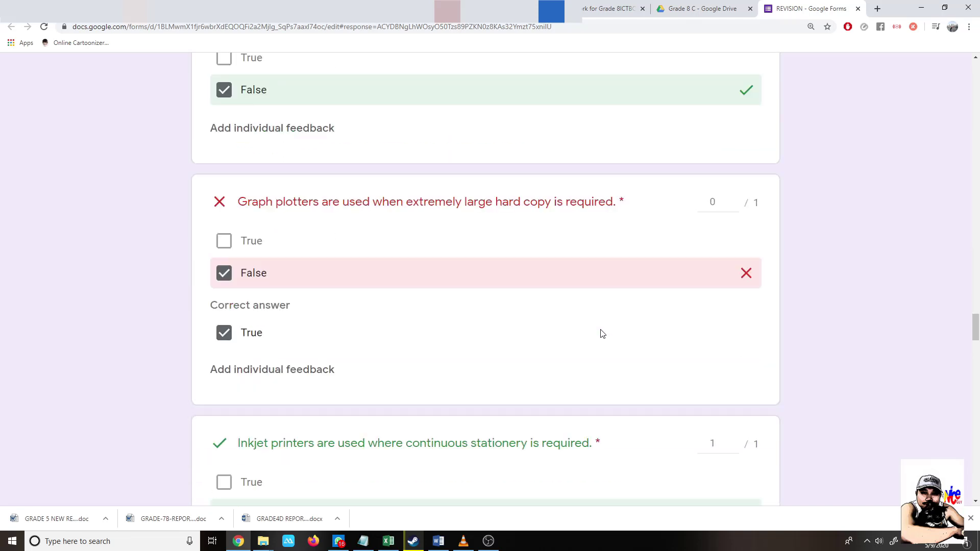
{"action": "scroll", "coordinate": [601, 334], "scroll_direction": "down", "scroll_amount": 13}
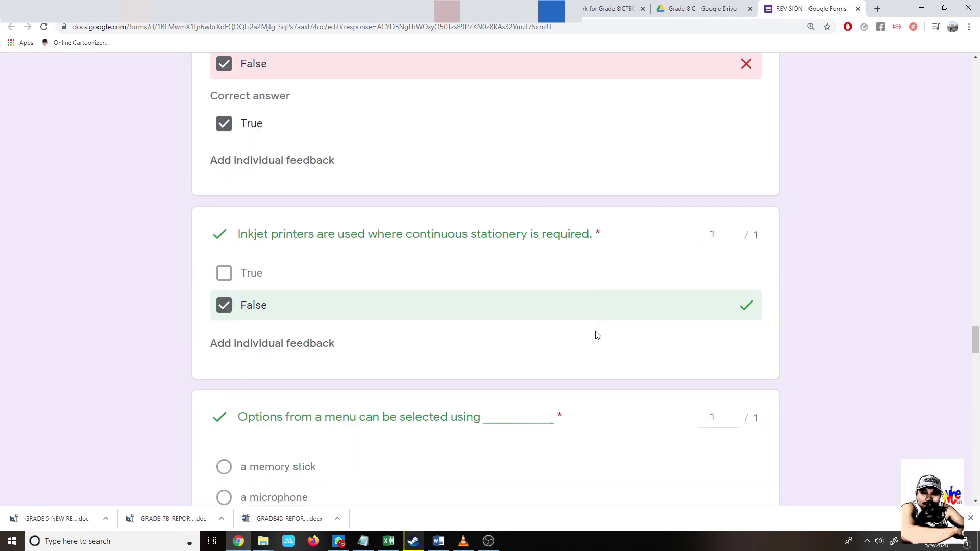
{"action": "scroll", "coordinate": [595, 336], "scroll_direction": "down", "scroll_amount": 20}
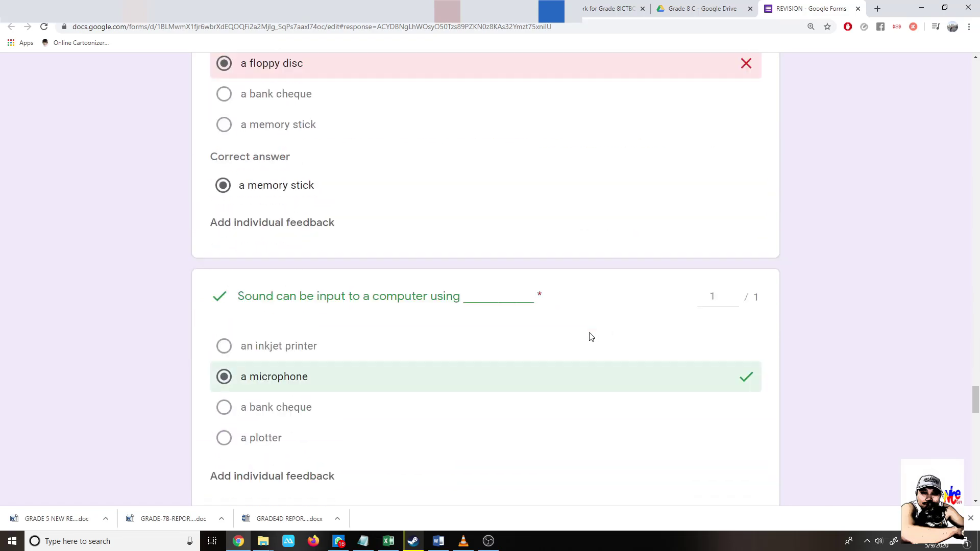
{"action": "scroll", "coordinate": [588, 335], "scroll_direction": "down", "scroll_amount": 15}
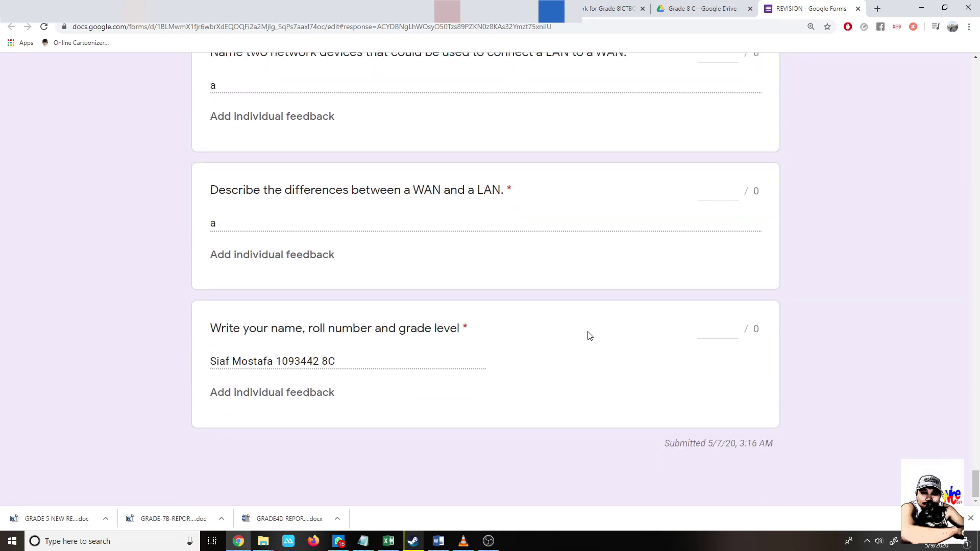
- Examine the first student's written answers, including the one on reading data from sensors, and return to the start of the response
{"action": "scroll", "coordinate": [574, 344], "scroll_direction": "up", "scroll_amount": 1}
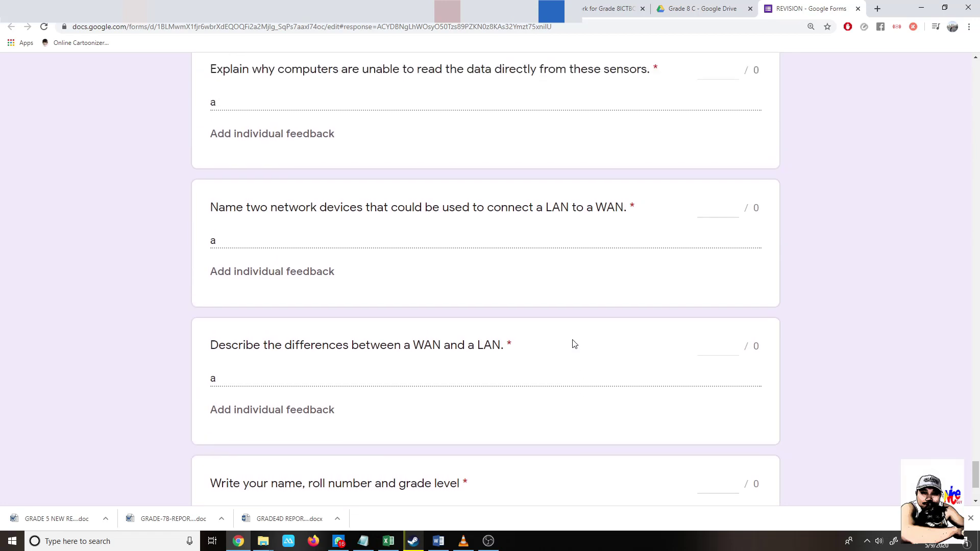
{"action": "scroll", "coordinate": [574, 344], "scroll_direction": "up", "scroll_amount": 1}
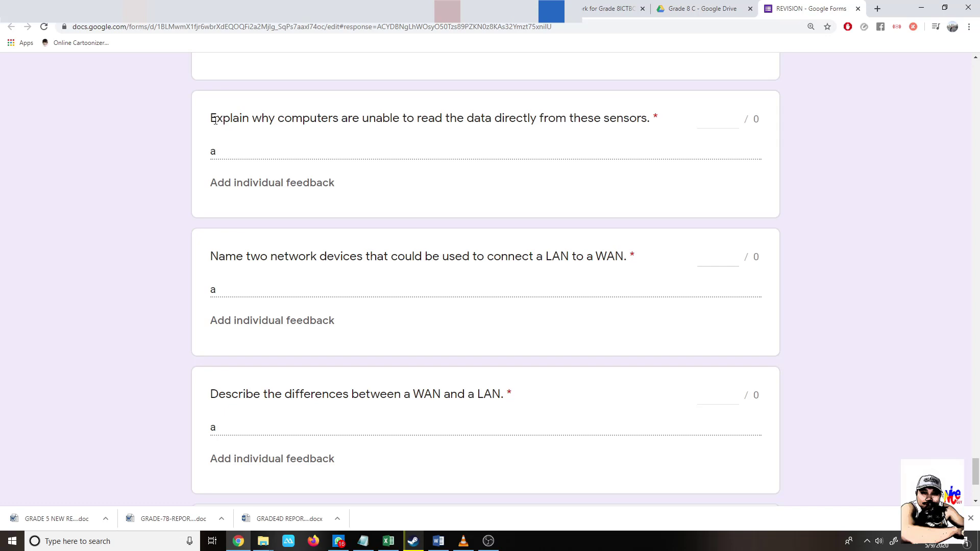
{"action": "left_click_drag", "start_coordinate": [209, 122], "coordinate": [520, 124]}
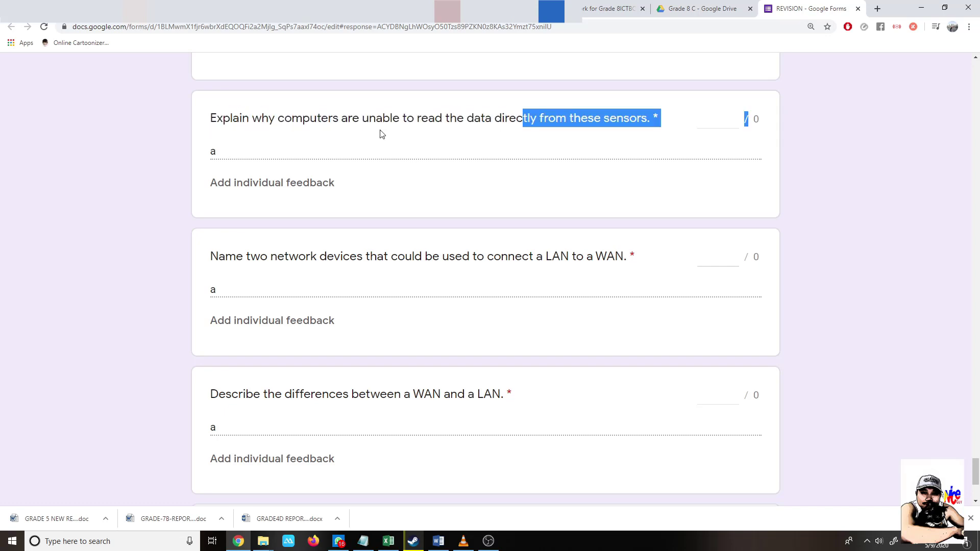
{"action": "left_click", "coordinate": [352, 141]}
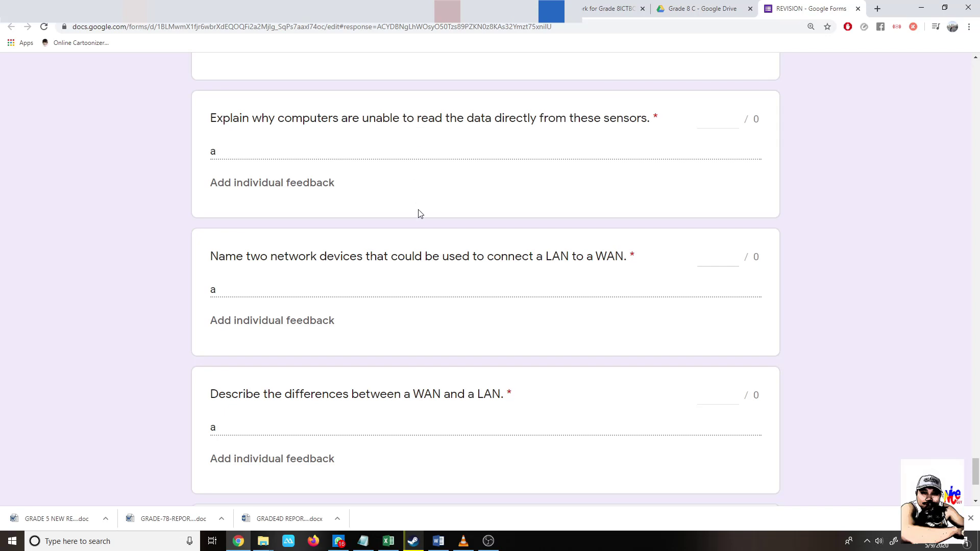
{"action": "scroll", "coordinate": [420, 213], "scroll_direction": "up", "scroll_amount": 6}
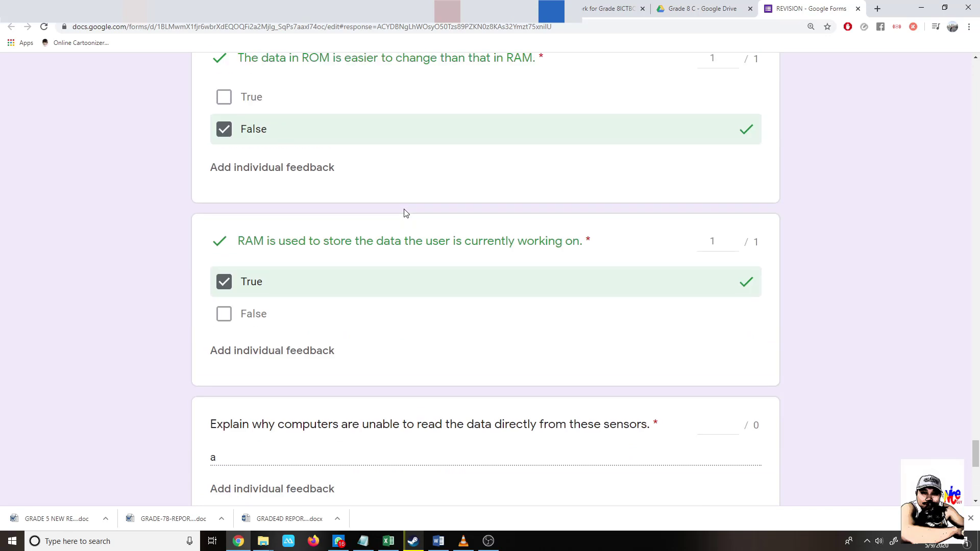
{"action": "scroll", "coordinate": [406, 213], "scroll_direction": "up", "scroll_amount": 4}
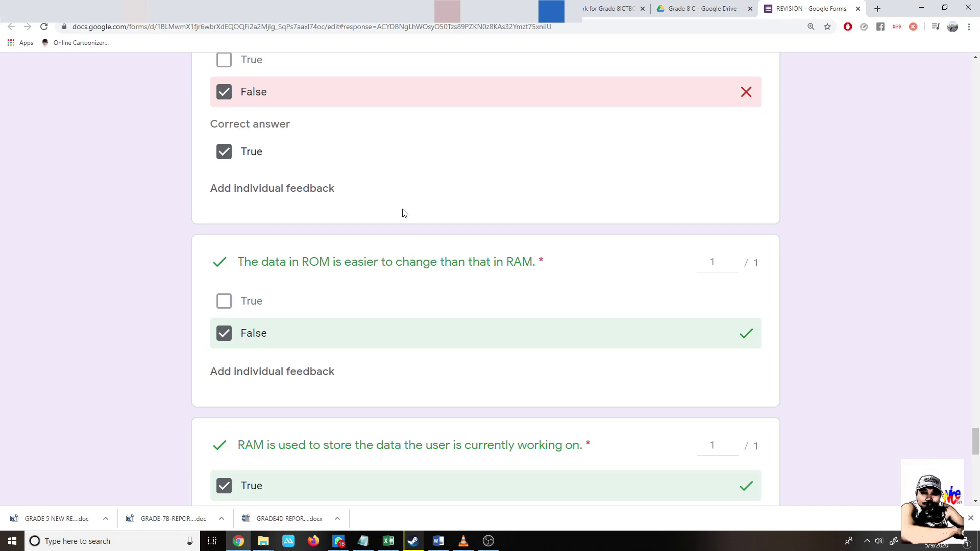
{"action": "scroll", "coordinate": [393, 219], "scroll_direction": "up", "scroll_amount": 4}
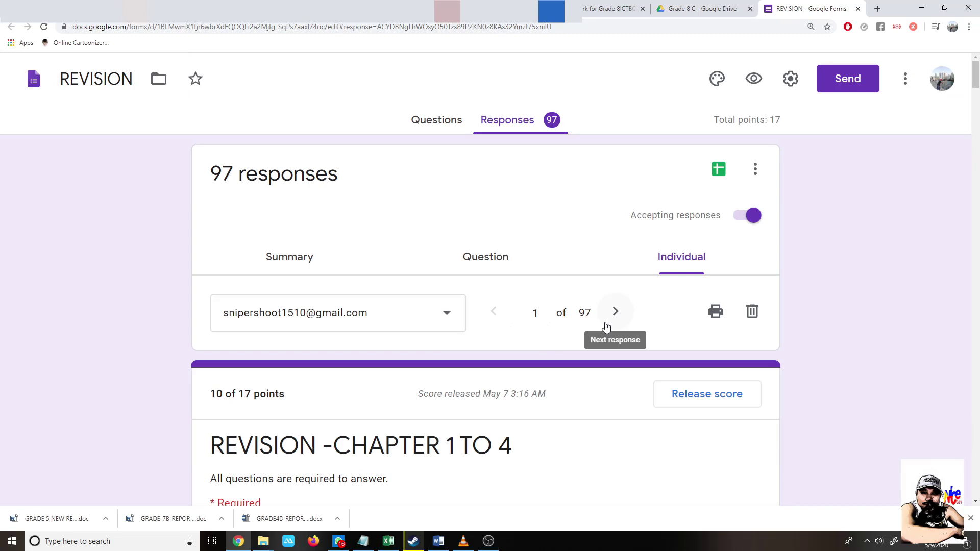
- Compare the individual response view with the per-question view, and examine the grouped answers and marking options for the first Identify the image question
{"action": "left_click", "coordinate": [494, 262]}
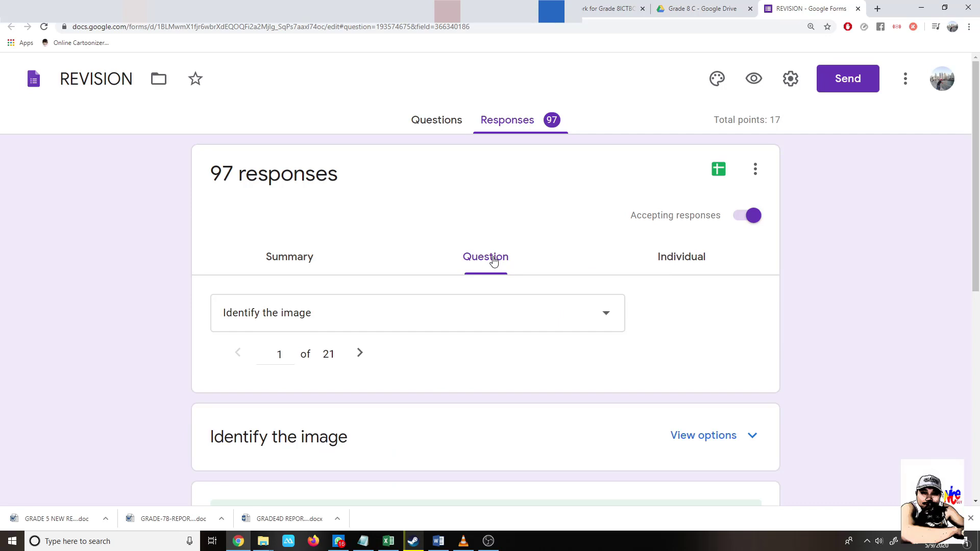
{"action": "left_click", "coordinate": [669, 267]}
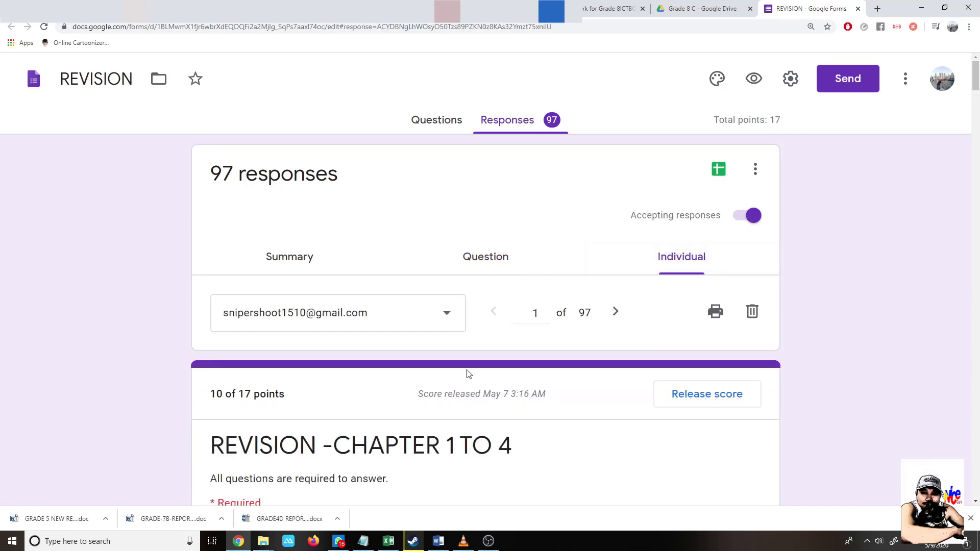
{"action": "scroll", "coordinate": [415, 385], "scroll_direction": "down", "scroll_amount": 4}
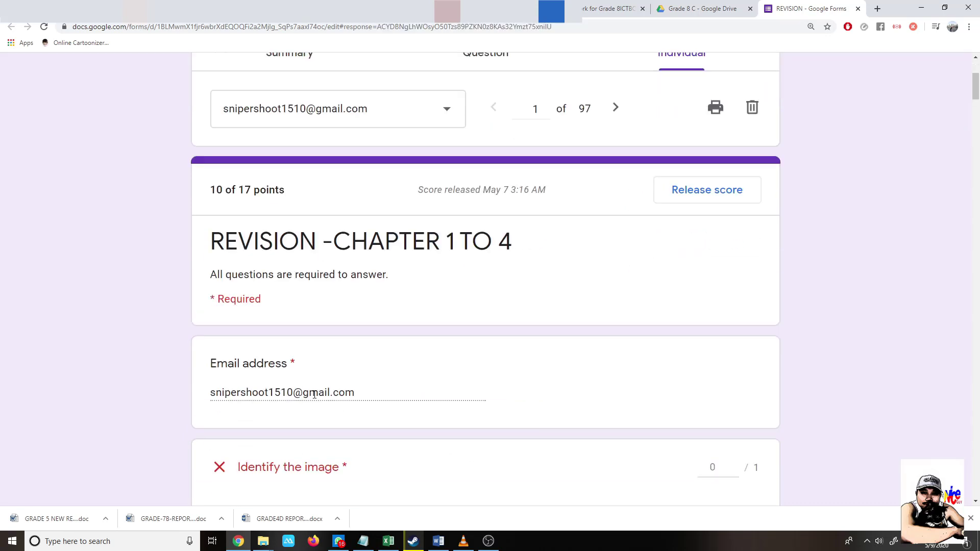
{"action": "scroll", "coordinate": [284, 407], "scroll_direction": "down", "scroll_amount": 3}
{"action": "scroll", "coordinate": [281, 406], "scroll_direction": "up", "scroll_amount": 7}
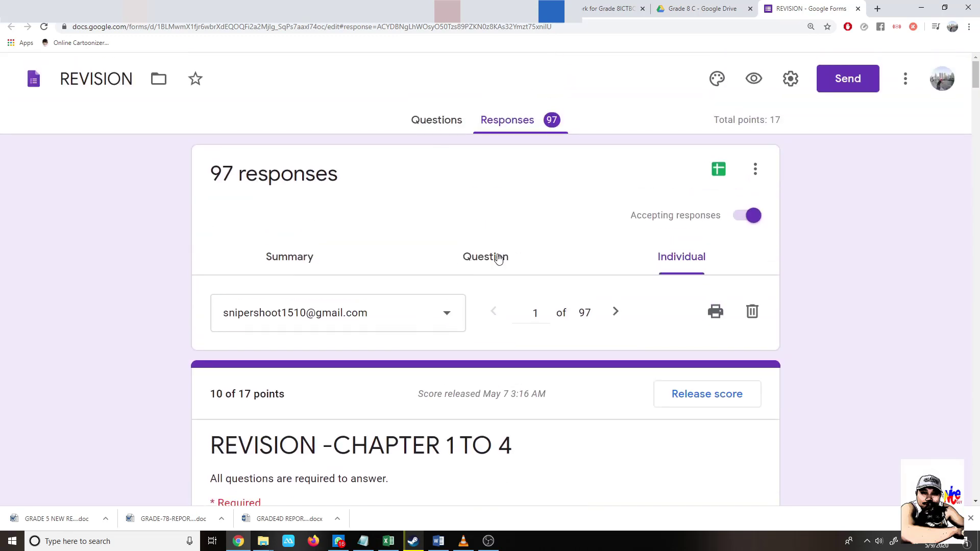
{"action": "left_click", "coordinate": [471, 267]}
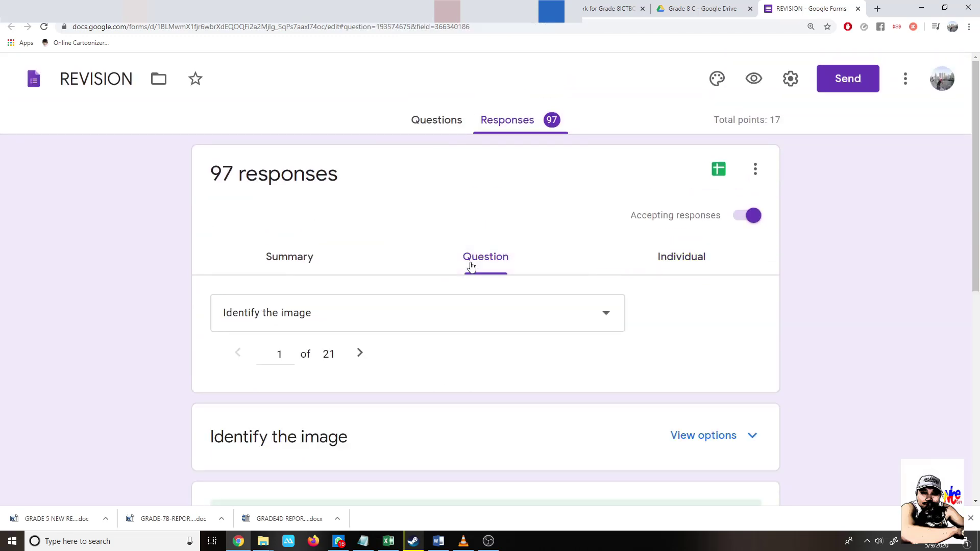
{"action": "scroll", "coordinate": [434, 332], "scroll_direction": "down", "scroll_amount": 5}
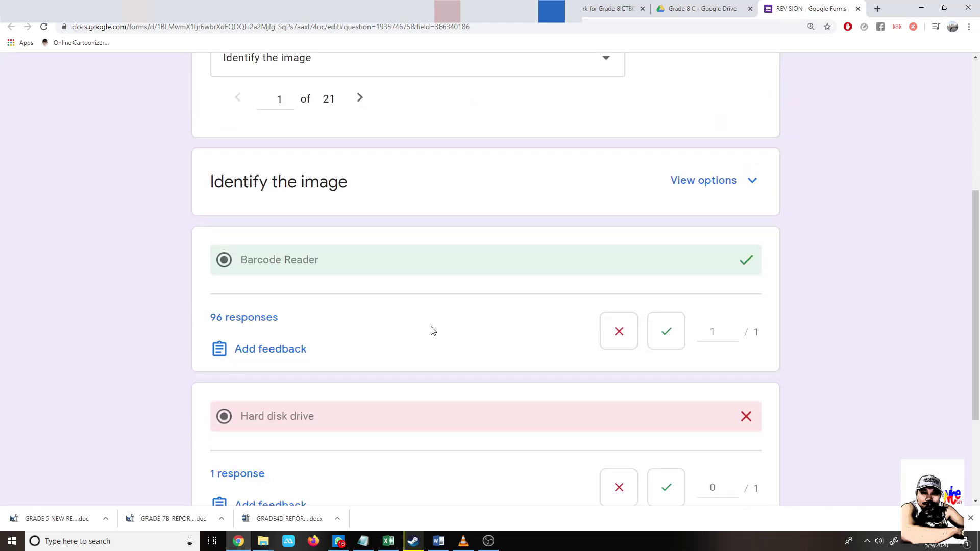
{"action": "scroll", "coordinate": [433, 331], "scroll_direction": "up", "scroll_amount": 2}
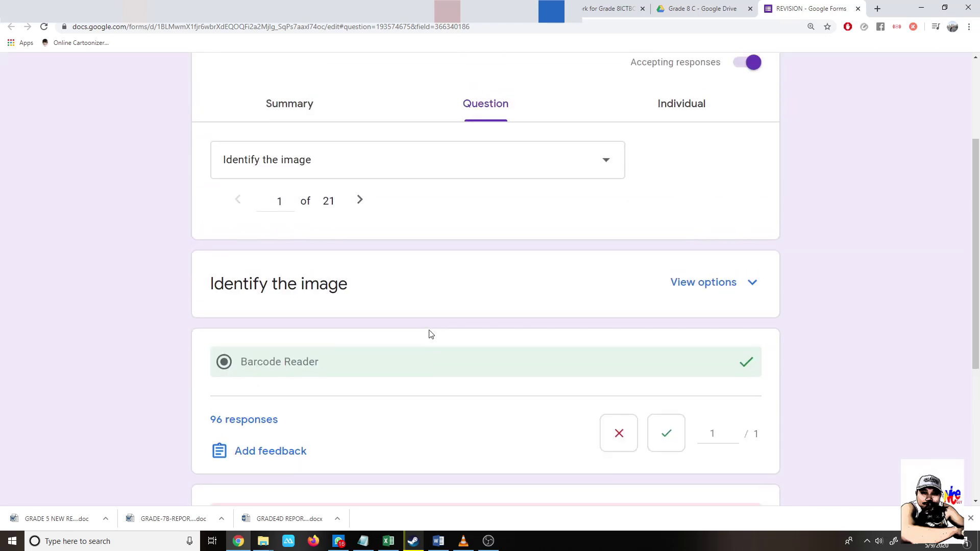
- Go to question 20 on the differences between a WAN and a LAN and read through the students' written answers
{"action": "double_click", "coordinate": [280, 203]}
{"action": "type", "text": "20"}
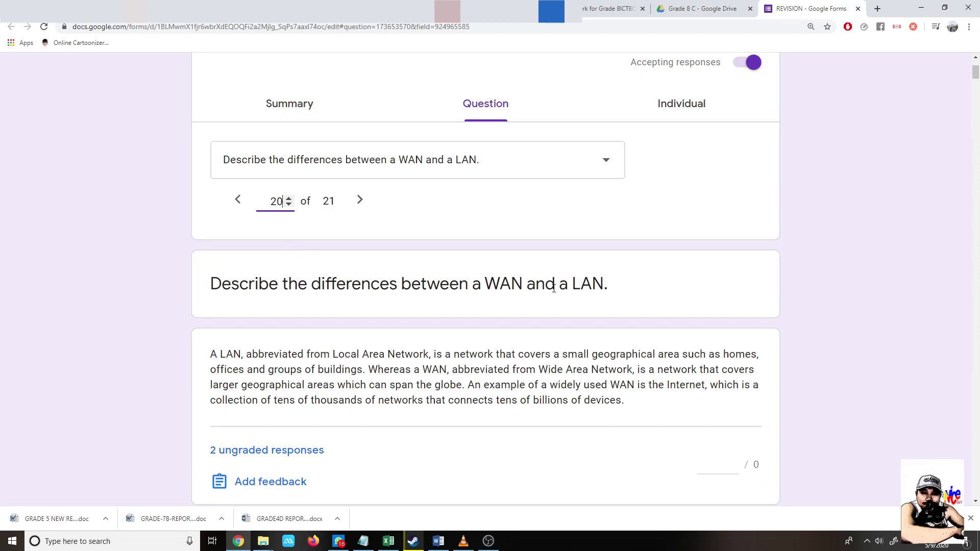
{"action": "scroll", "coordinate": [554, 289], "scroll_direction": "down", "scroll_amount": 12}
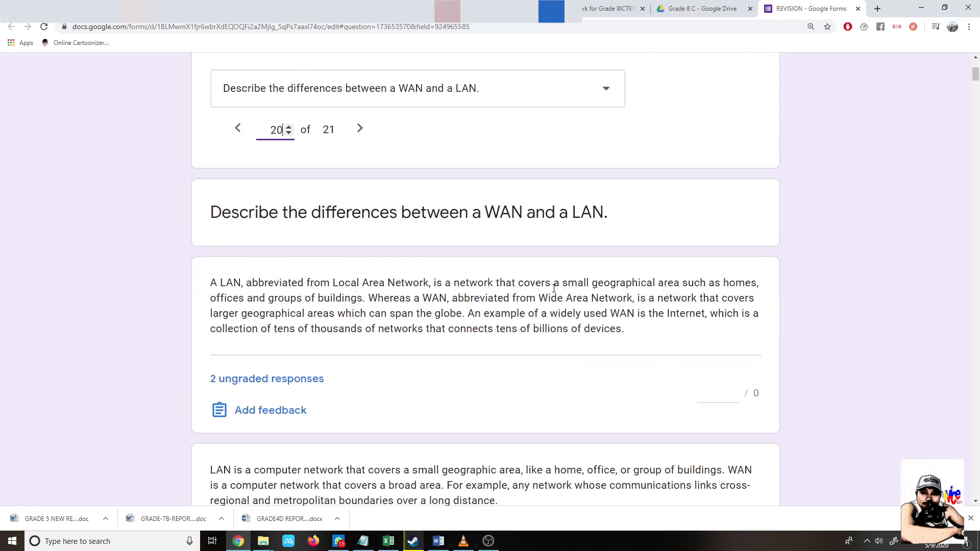
{"action": "scroll", "coordinate": [555, 292], "scroll_direction": "down", "scroll_amount": 15}
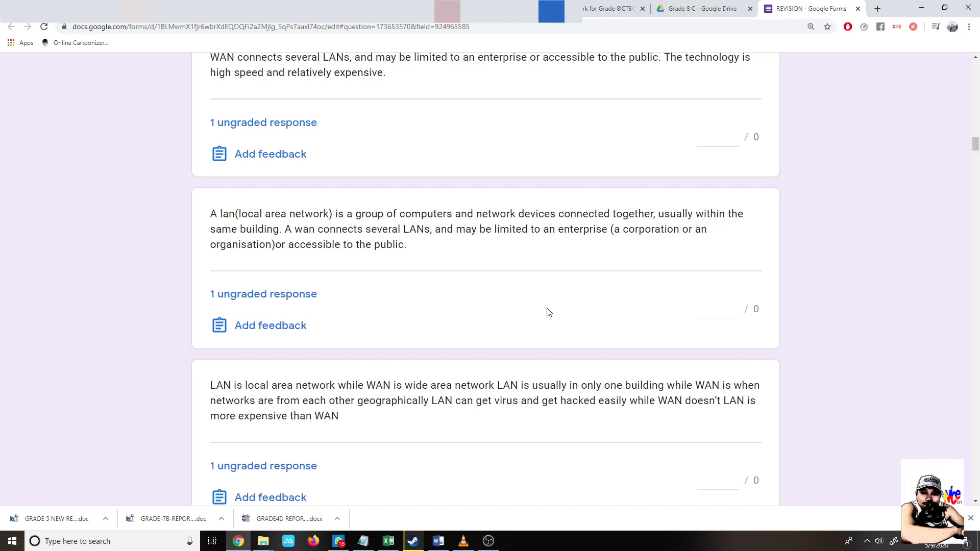
{"action": "scroll", "coordinate": [514, 306], "scroll_direction": "up", "scroll_amount": 7}
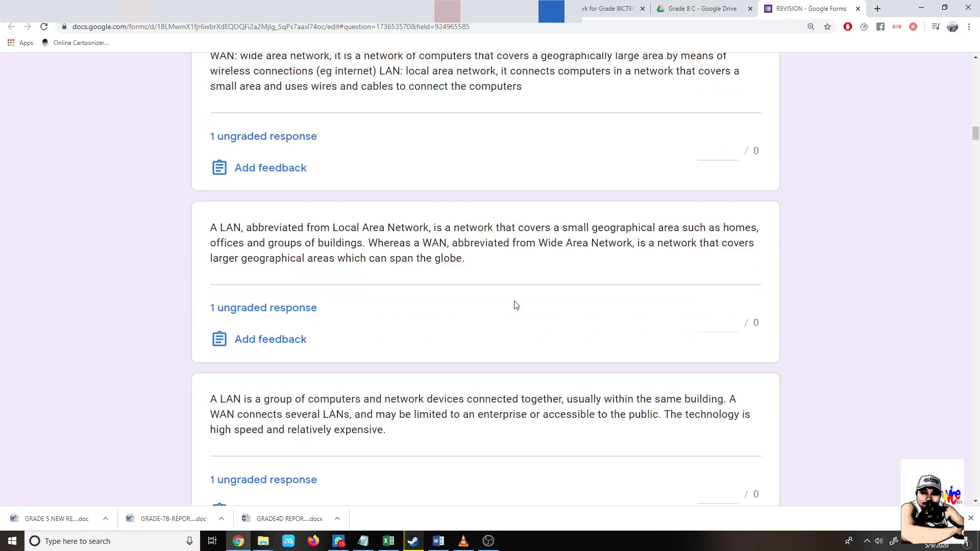
{"action": "scroll", "coordinate": [508, 313], "scroll_direction": "up", "scroll_amount": 12}
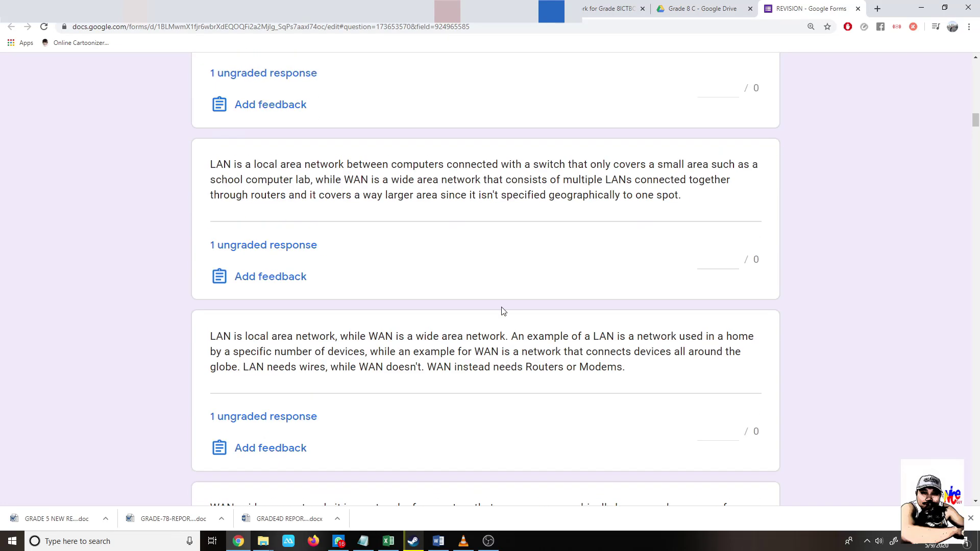
{"action": "scroll", "coordinate": [502, 311], "scroll_direction": "up", "scroll_amount": 3}
{"action": "scroll", "coordinate": [444, 327], "scroll_direction": "up", "scroll_amount": 5}
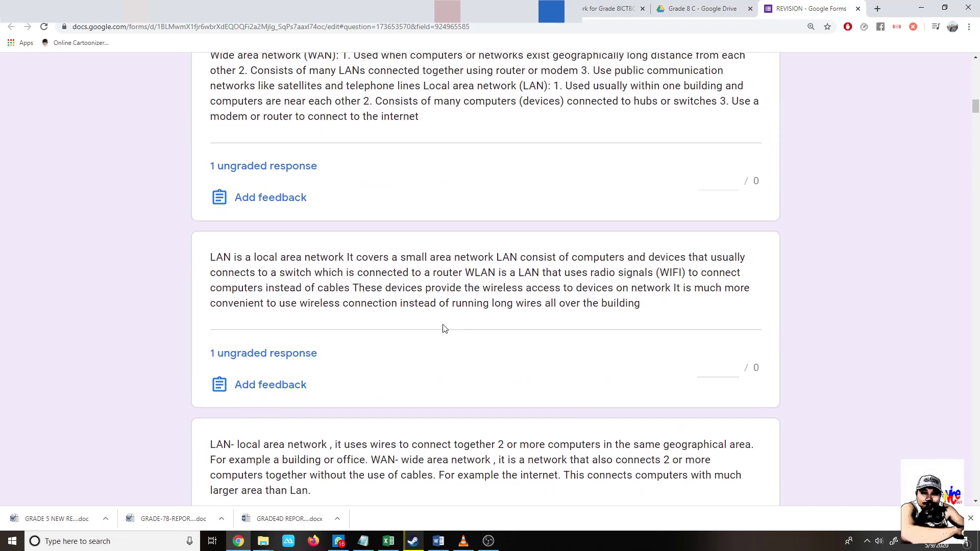
{"action": "scroll", "coordinate": [443, 326], "scroll_direction": "up", "scroll_amount": 15}
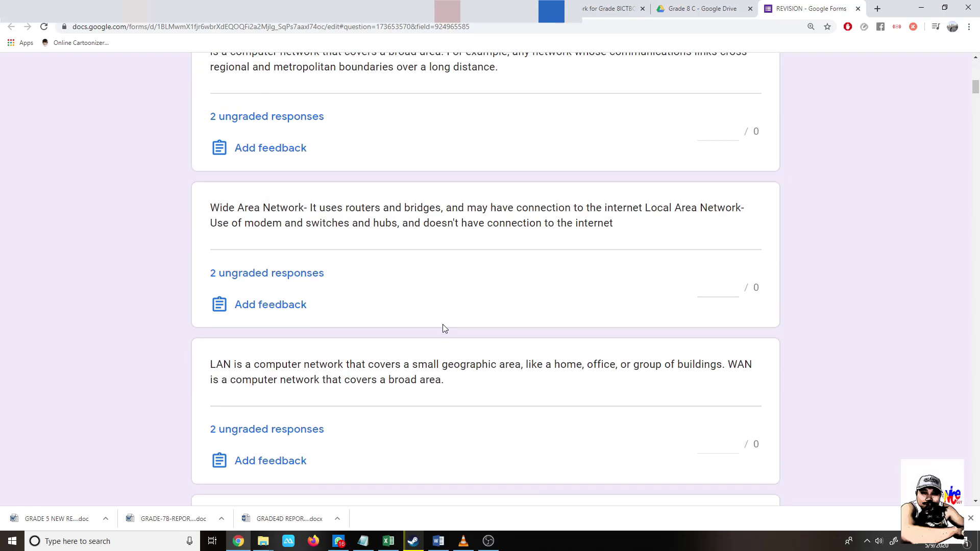
{"action": "scroll", "coordinate": [443, 329], "scroll_direction": "up", "scroll_amount": 4}
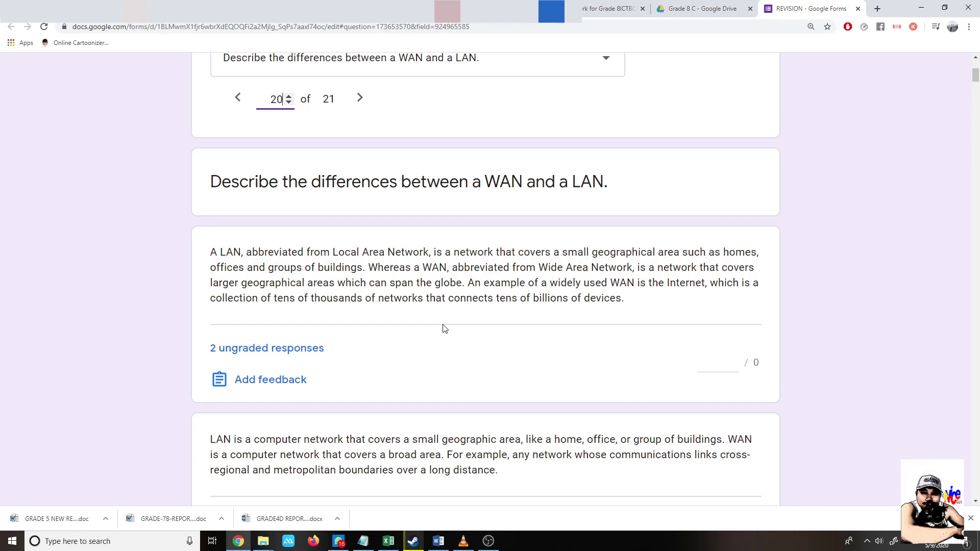
- Examine the first WAN and LAN answer by highlighting parts of its text and checking its score entry
{"action": "scroll", "coordinate": [444, 329], "scroll_direction": "down", "scroll_amount": 1}
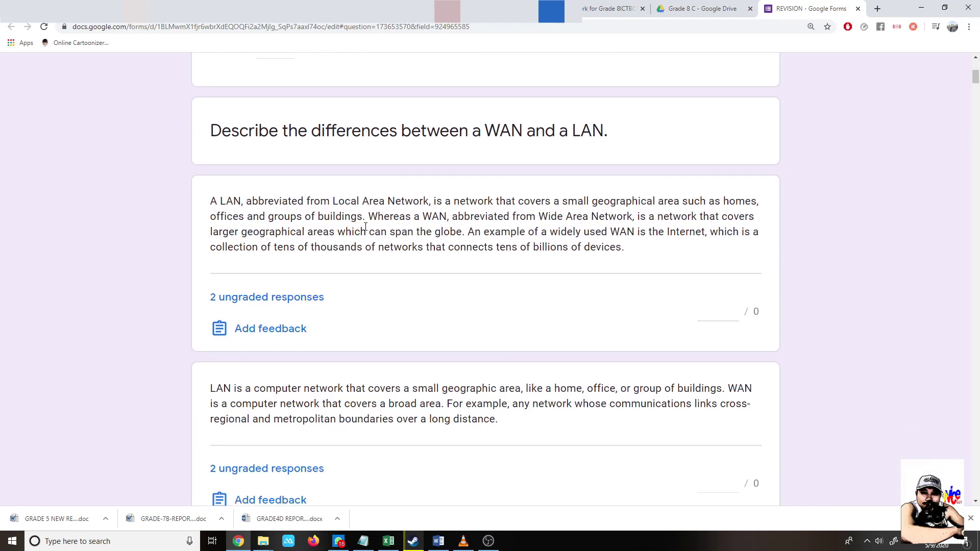
{"action": "left_click_drag", "start_coordinate": [450, 216], "coordinate": [485, 216]}
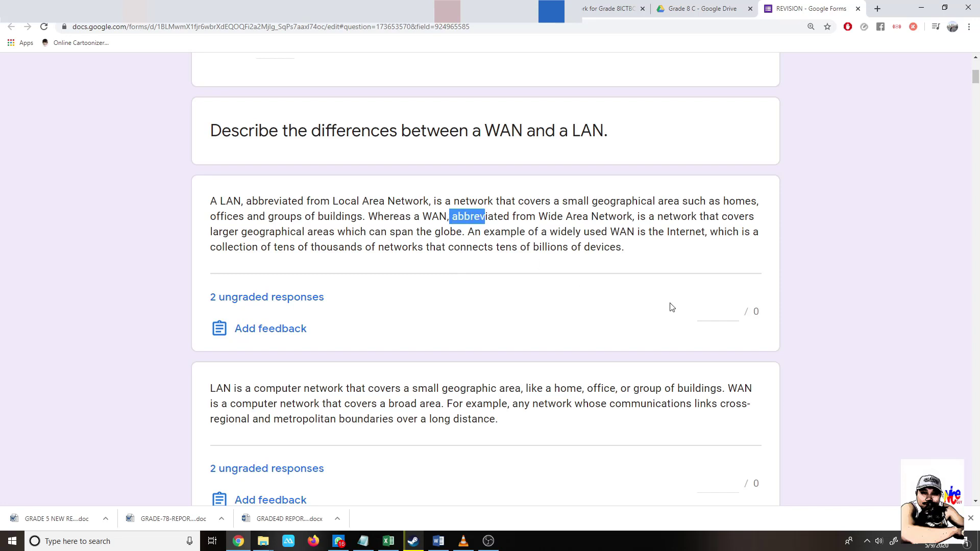
{"action": "left_click", "coordinate": [717, 314]}
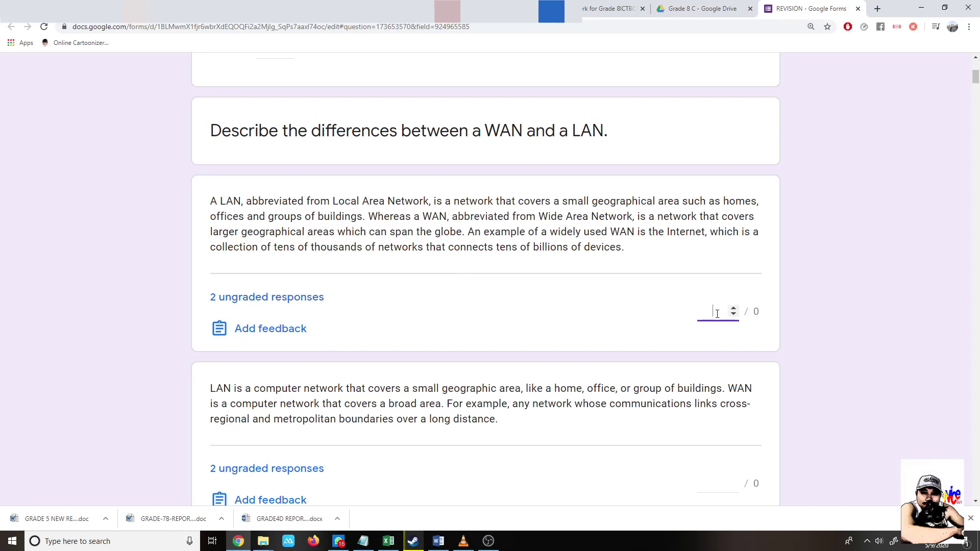
{"action": "left_click_drag", "start_coordinate": [257, 200], "coordinate": [341, 216]}
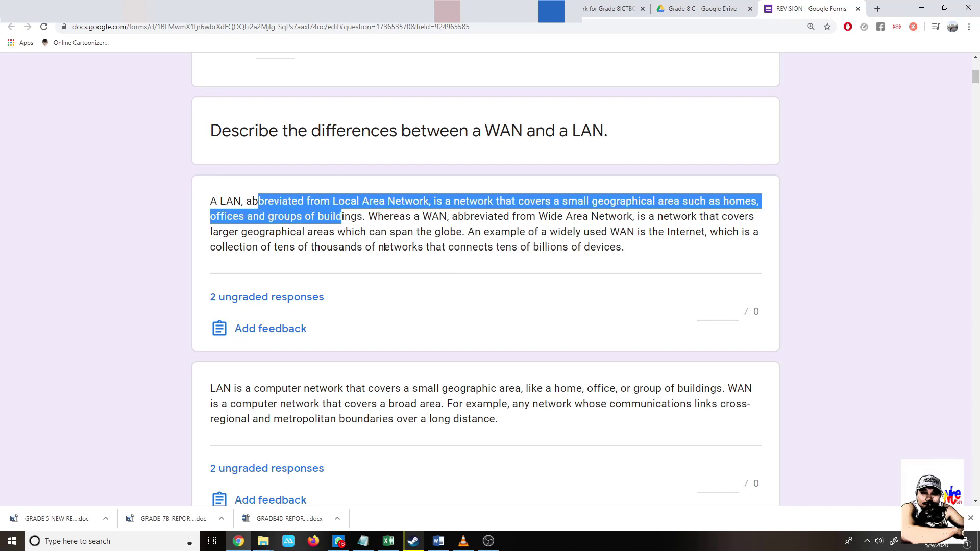
{"action": "left_click", "coordinate": [391, 242]}
- Open the feedback entry for the first WAN and LAN answer to view its options, and close it without adding feedback
{"action": "left_click", "coordinate": [256, 333]}
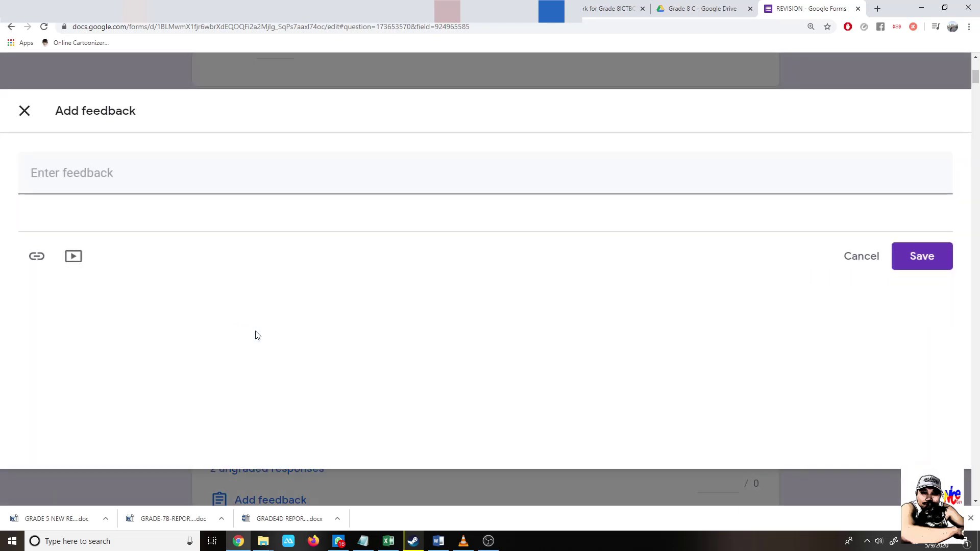
{"action": "left_click", "coordinate": [117, 175]}
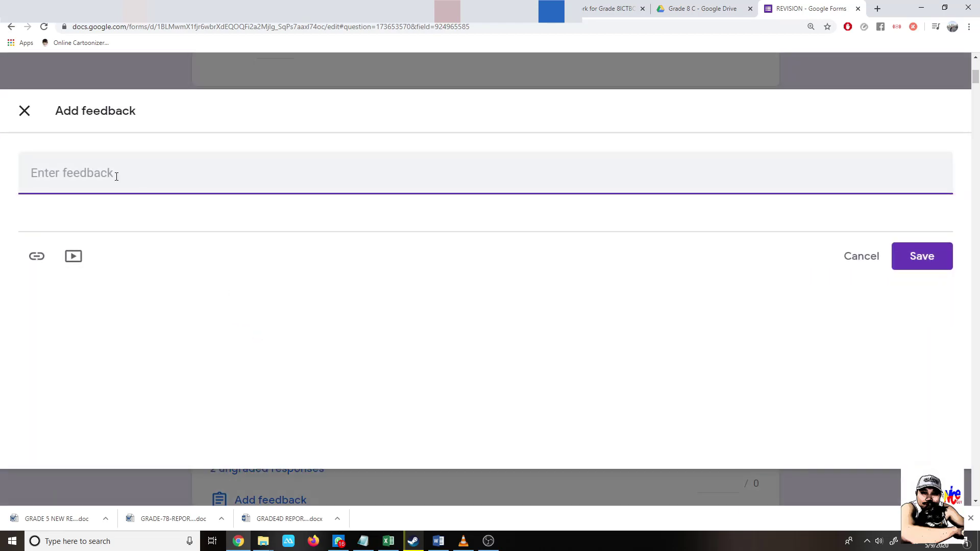
{"action": "left_click", "coordinate": [24, 110]}
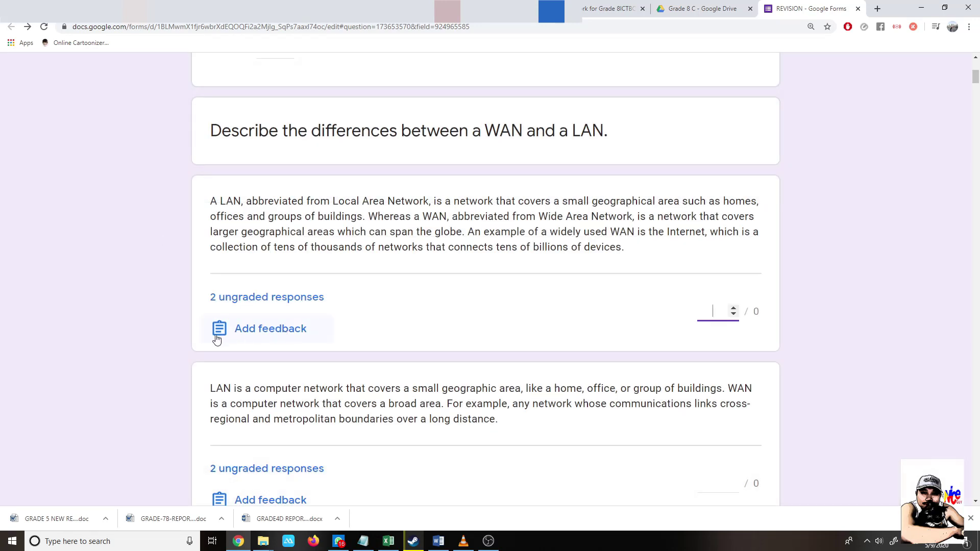
- Return to the first student's individual response and examine its total points and the option for releasing the score
{"action": "scroll", "coordinate": [217, 340], "scroll_direction": "up", "scroll_amount": 6}
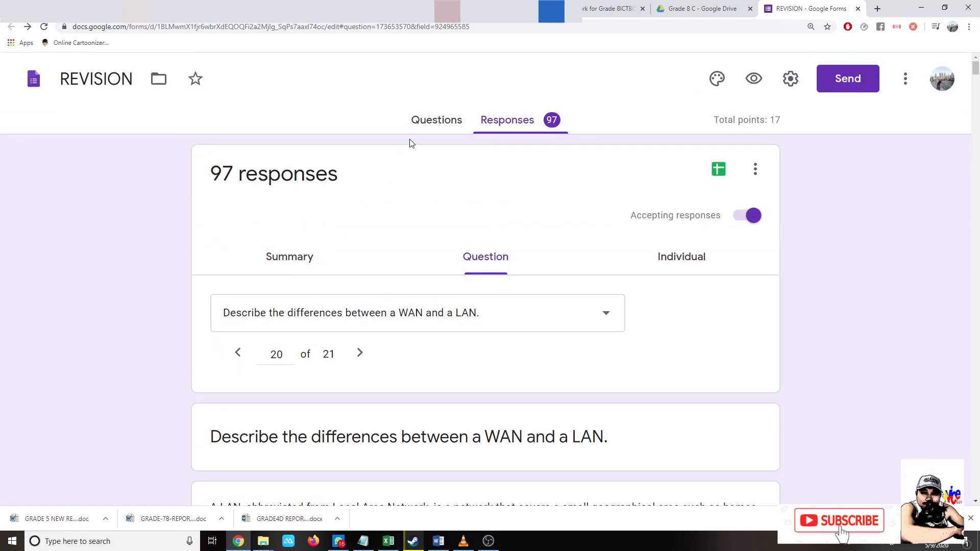
{"action": "left_click", "coordinate": [679, 260]}
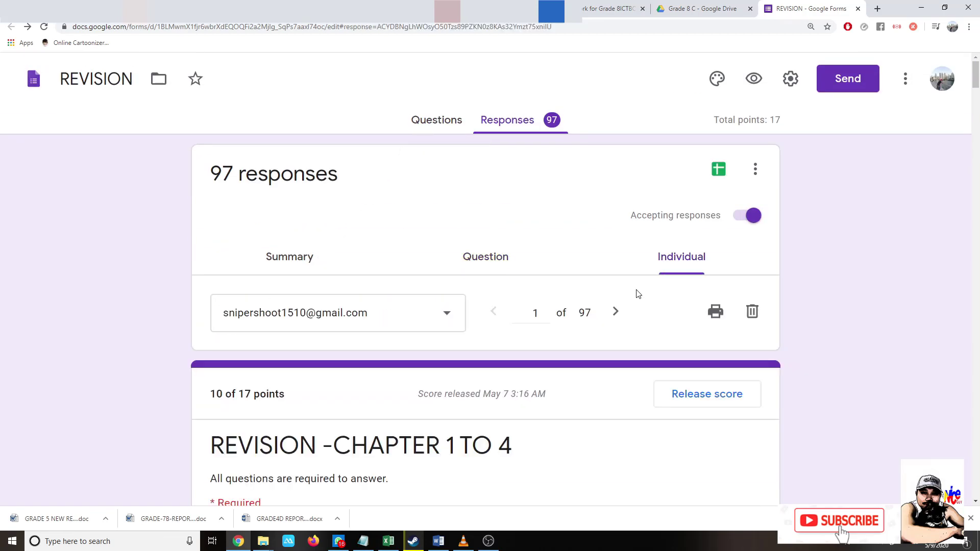
{"action": "scroll", "coordinate": [628, 283], "scroll_direction": "down", "scroll_amount": 1}
{"action": "scroll", "coordinate": [628, 287], "scroll_direction": "down", "scroll_amount": 2}
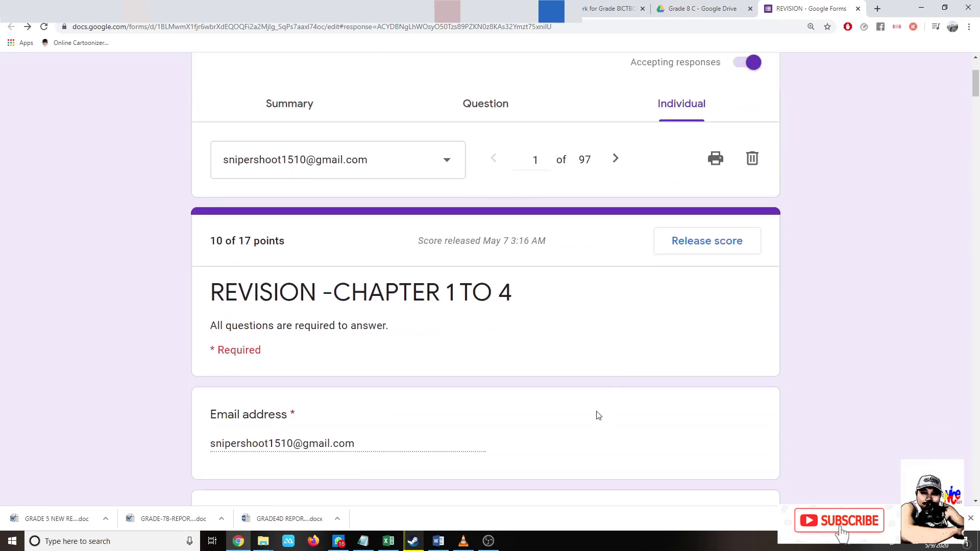
{"action": "scroll", "coordinate": [598, 416], "scroll_direction": "down", "scroll_amount": 2}
{"action": "scroll", "coordinate": [597, 415], "scroll_direction": "up", "scroll_amount": 3}
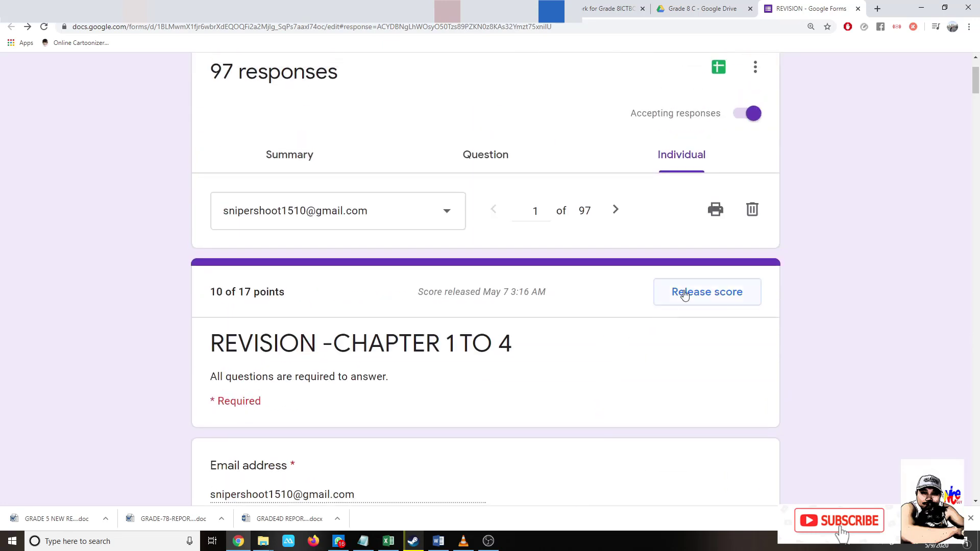